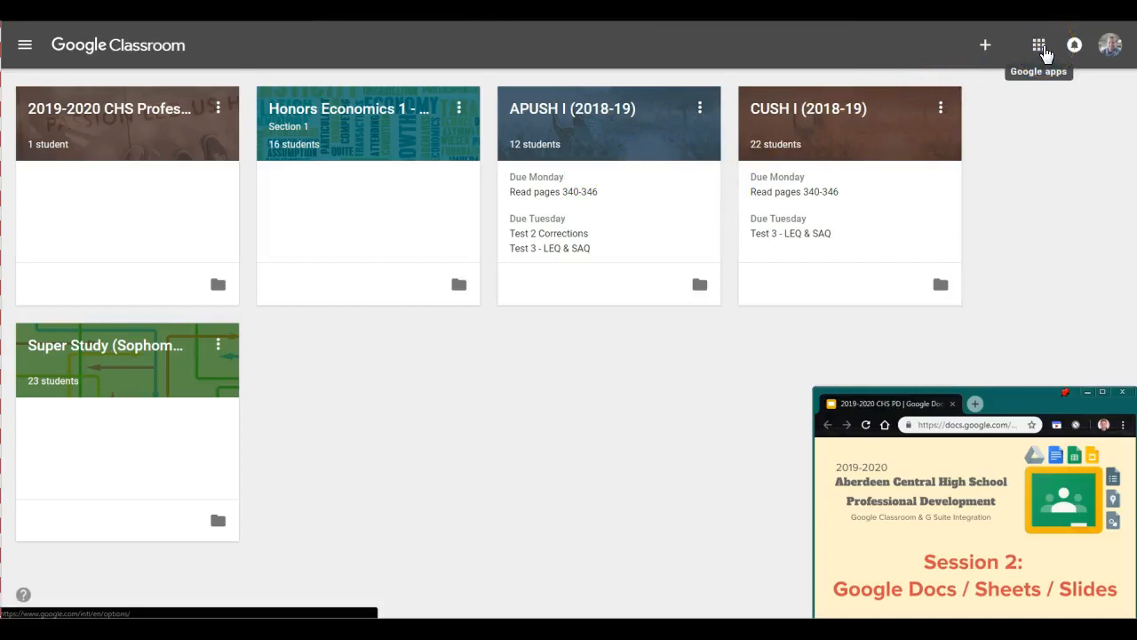
Open the Google apps launcher from the Classroom top bar.
left_click(1046, 54)
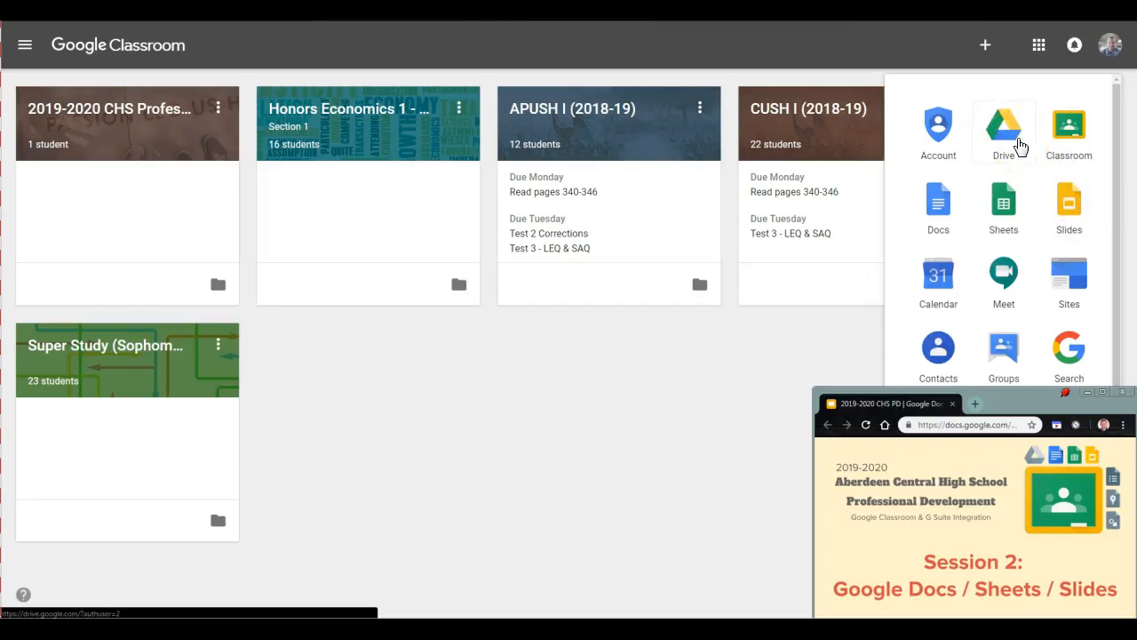
Launch Google Docs from the apps list, moving the side presentation to the Creating a Doc slide.
left_click(950, 208)
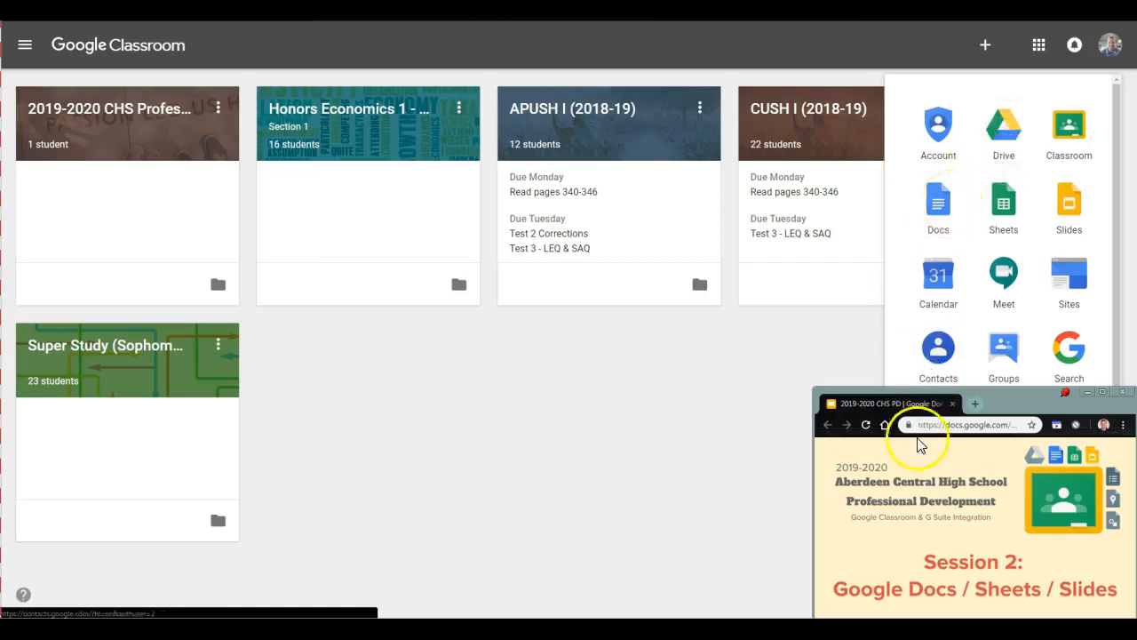
left_click(944, 506)
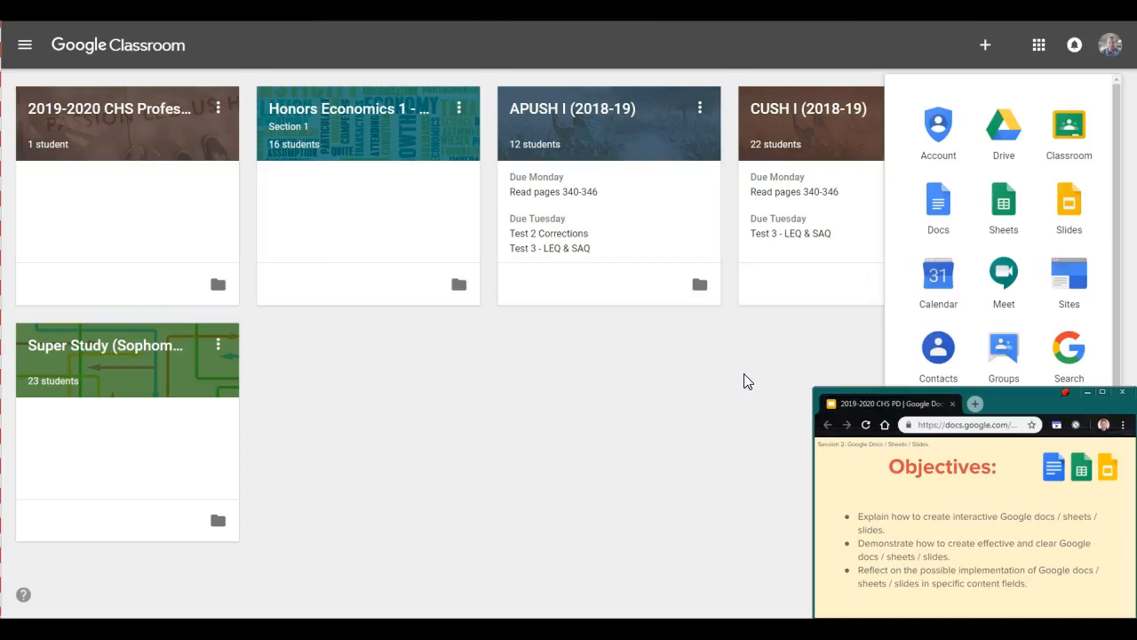
left_click(823, 457)
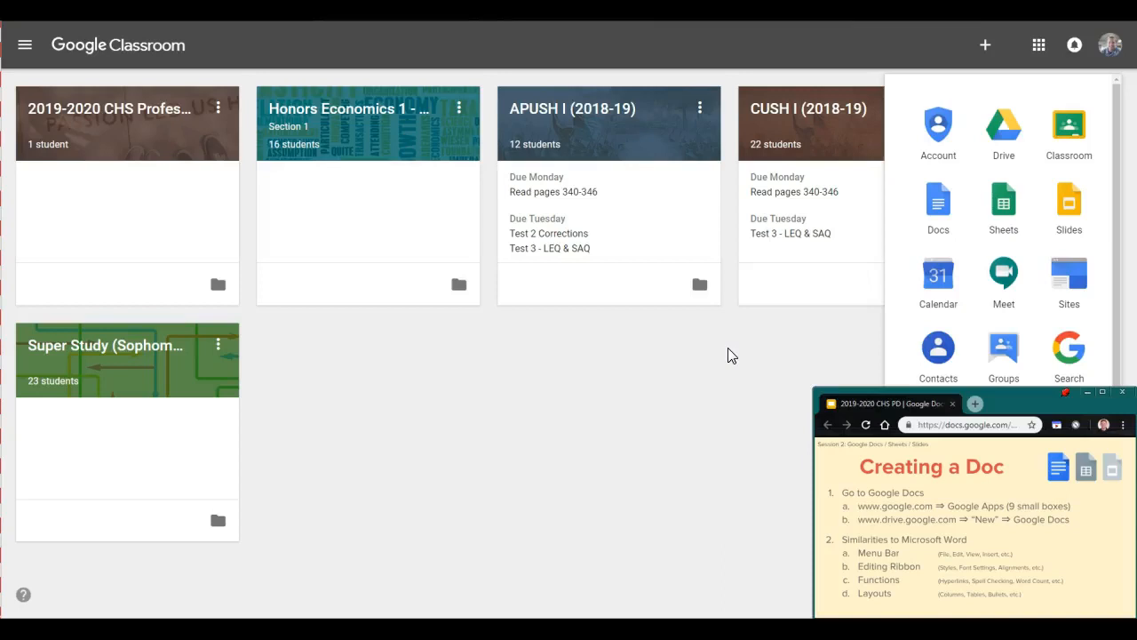
left_click(929, 207)
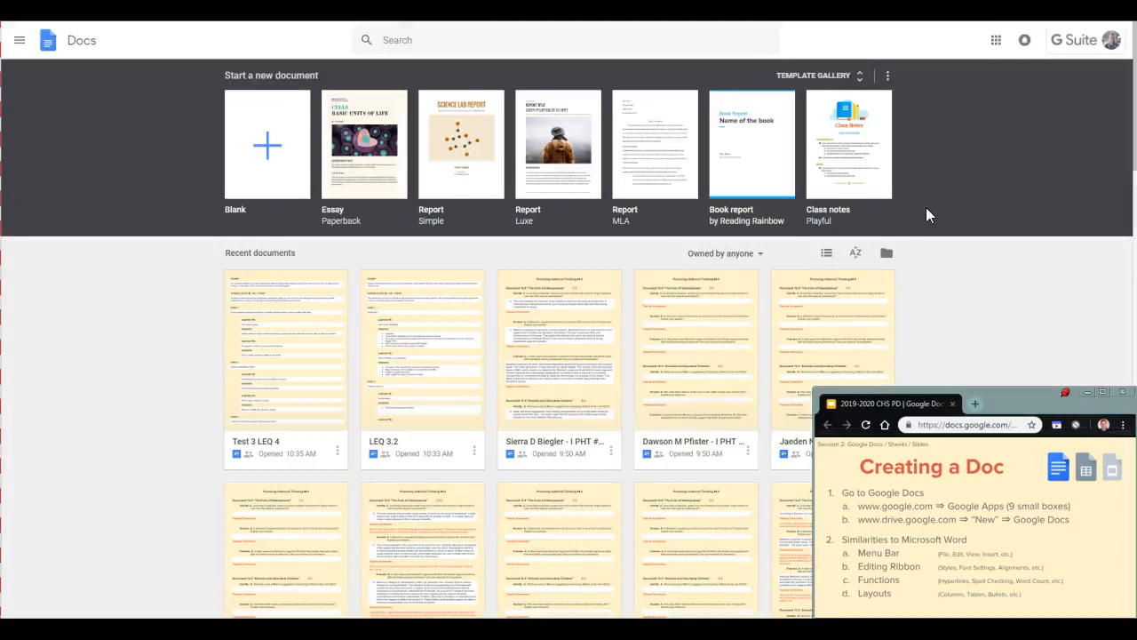
Start a Blank document and select its Untitled document title for renaming.
left_click(271, 162)
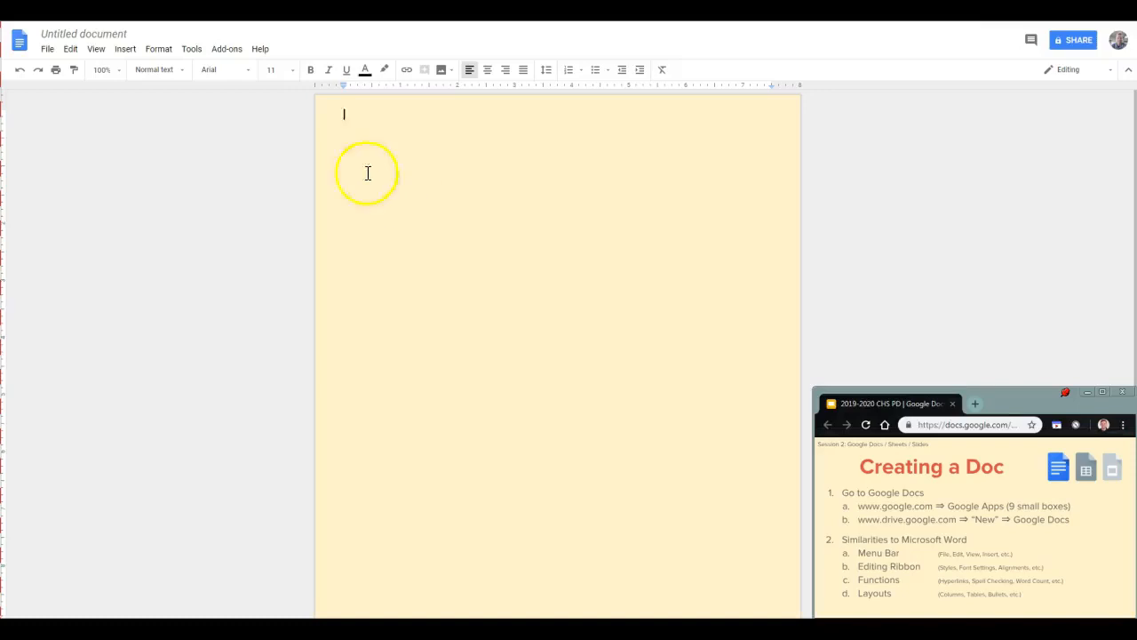
left_click(93, 35)
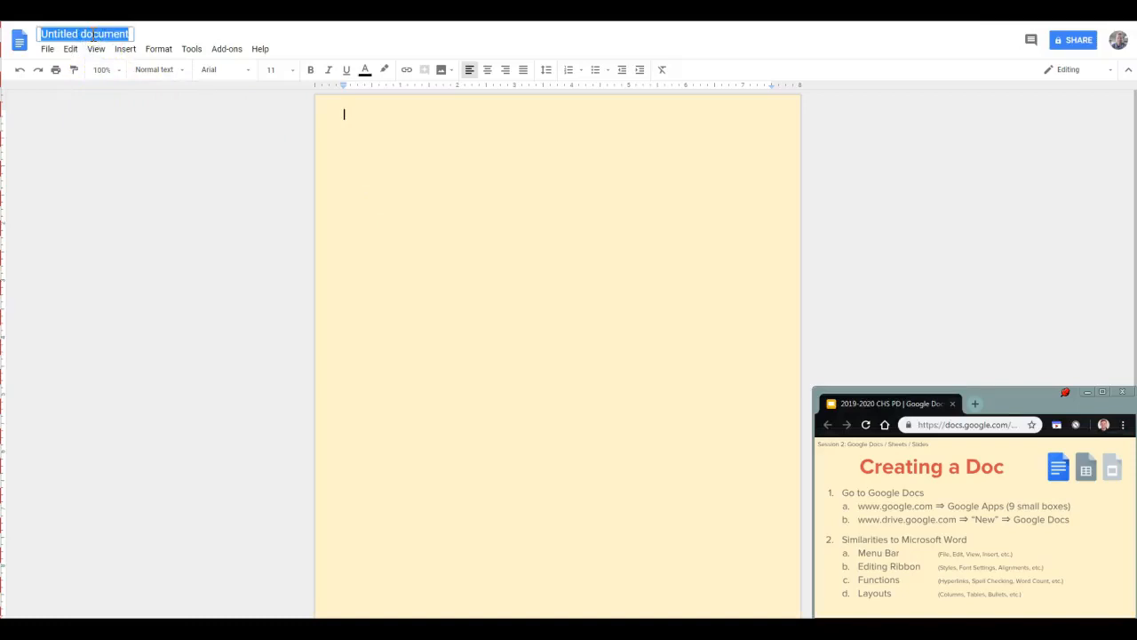
Retitle the blank document 'Example Doc' so the name saves to Drive.
type("Example Doc")
left_click(112, 106)
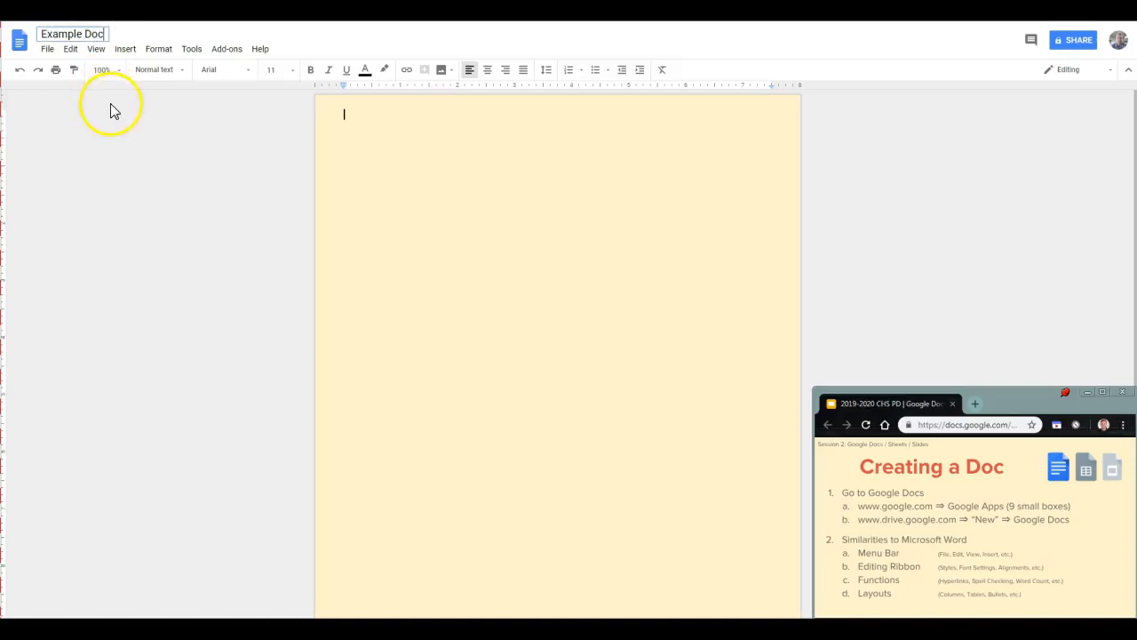
left_click(560, 289)
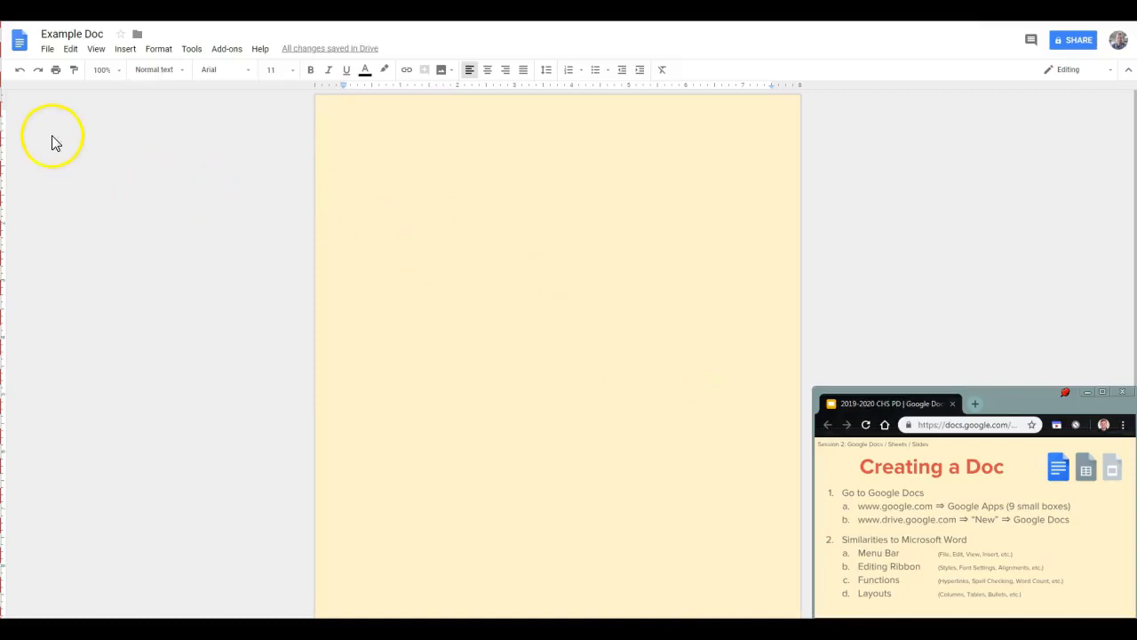
left_click(47, 50)
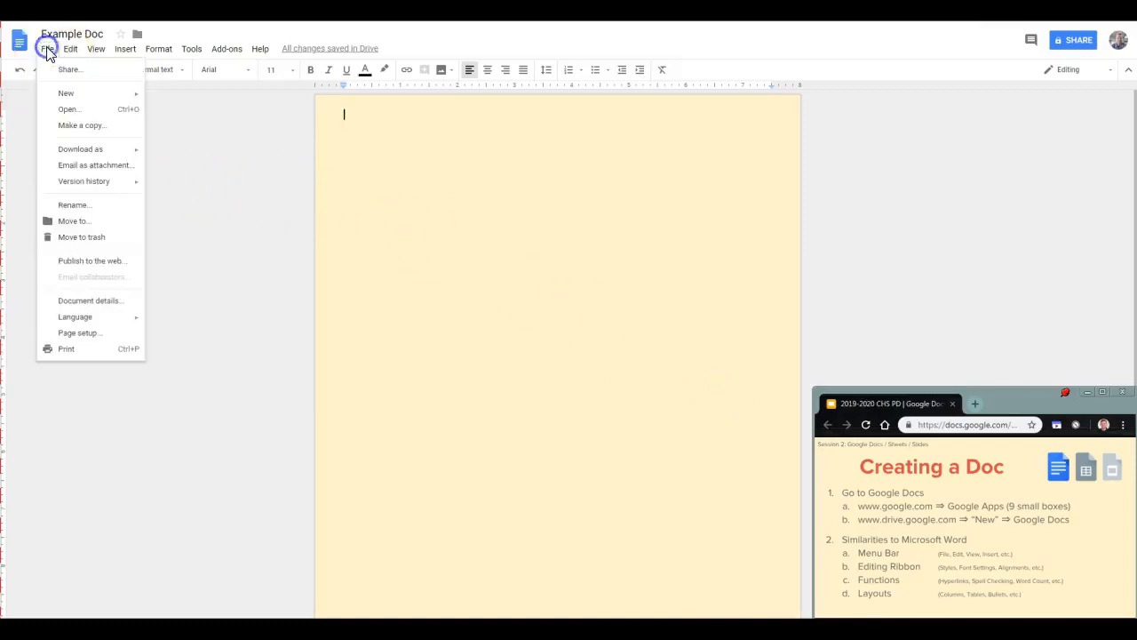
left_click(69, 49)
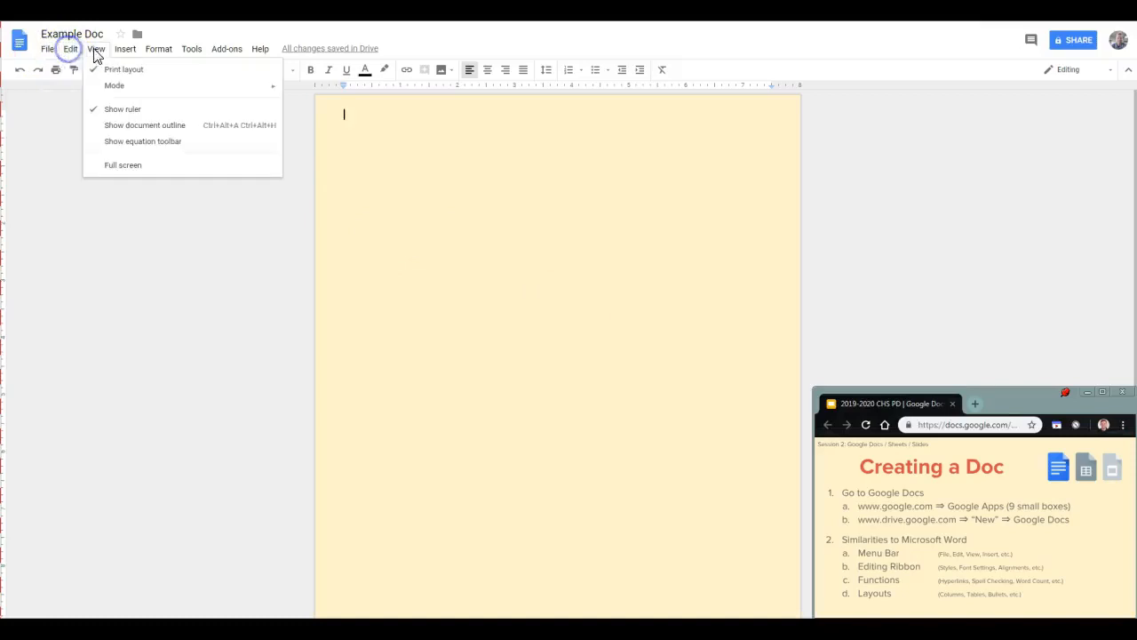
mouse_move(124, 51)
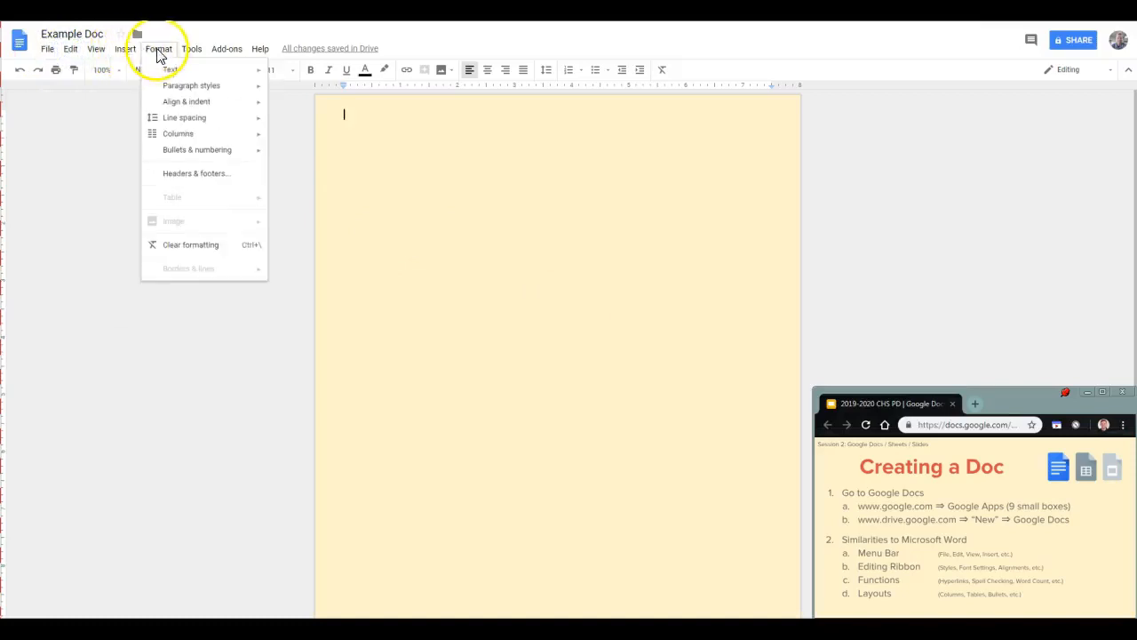
mouse_move(195, 59)
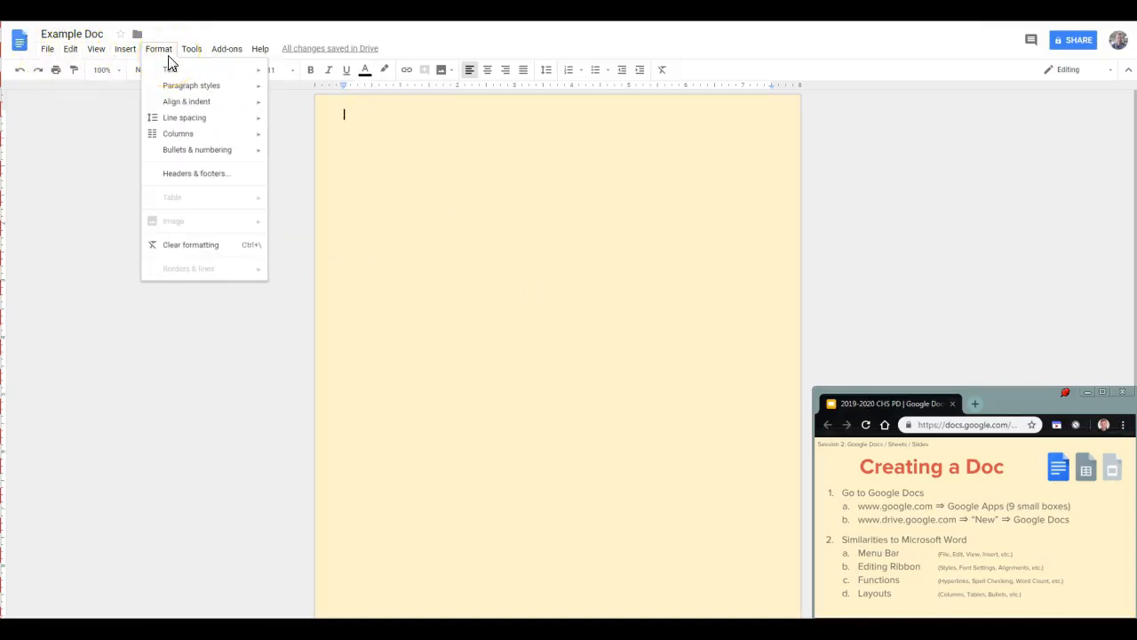
left_click(69, 50)
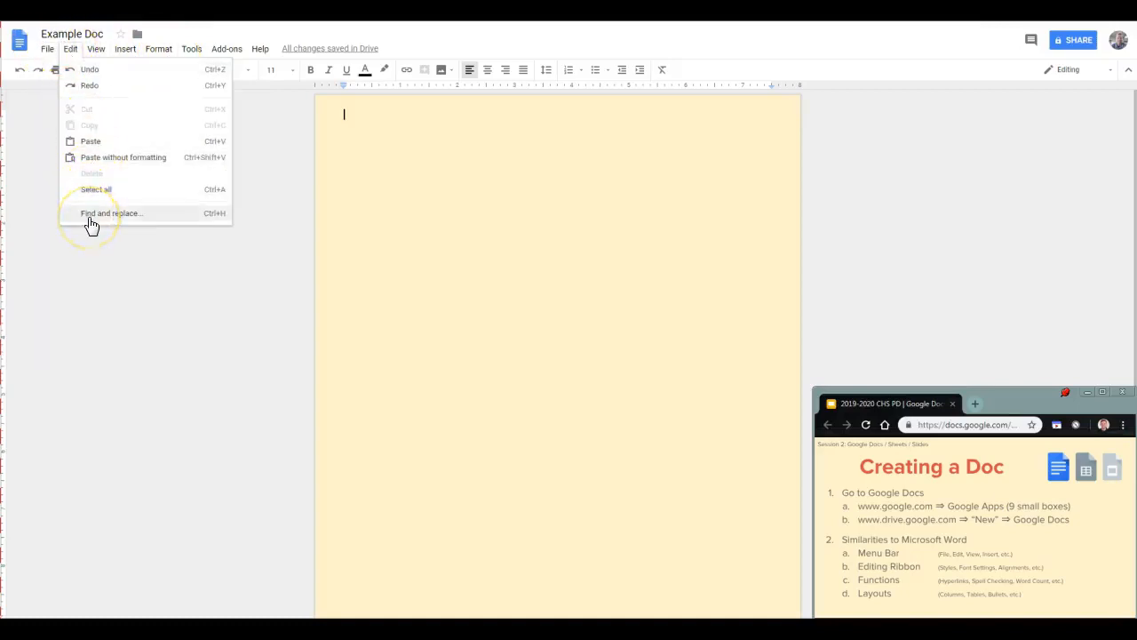
left_click(102, 255)
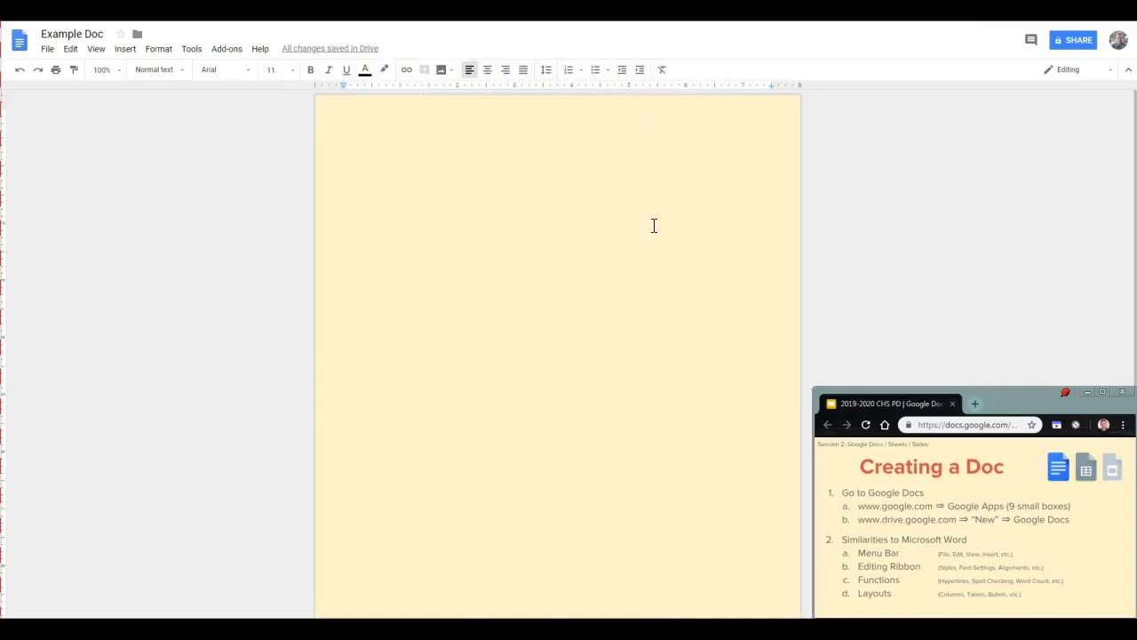
left_click(415, 111)
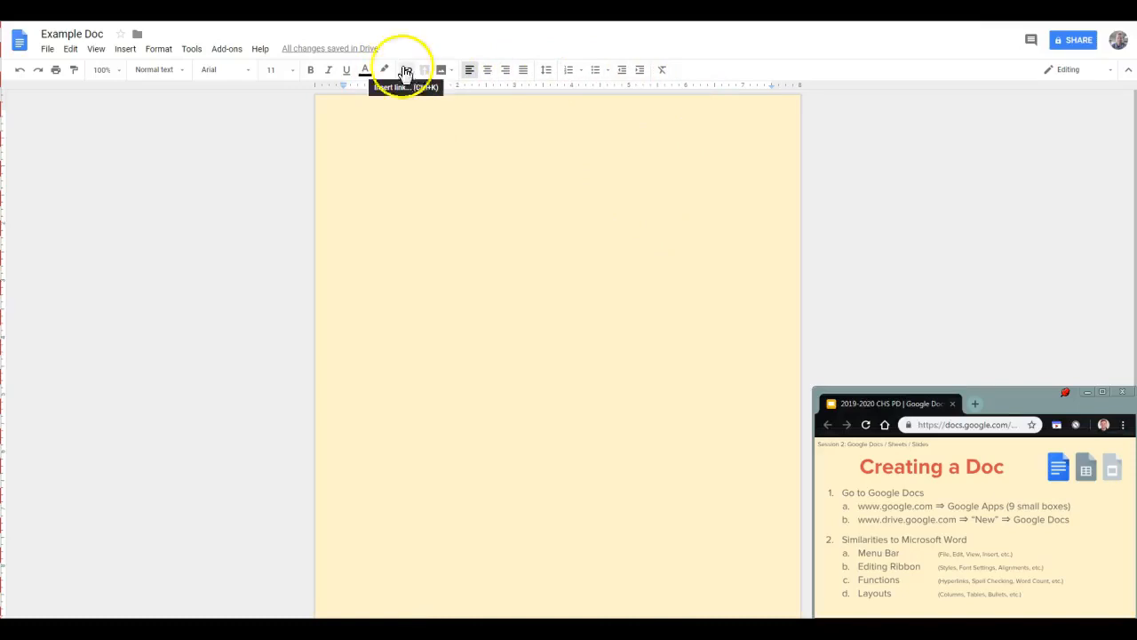
left_click(189, 51)
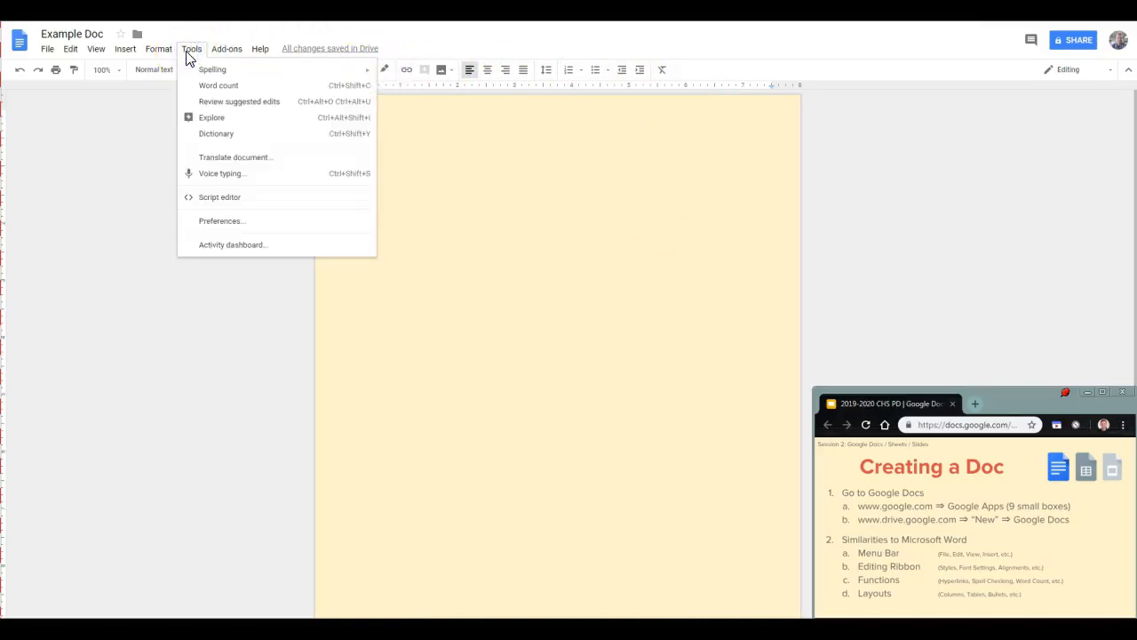
left_click(203, 73)
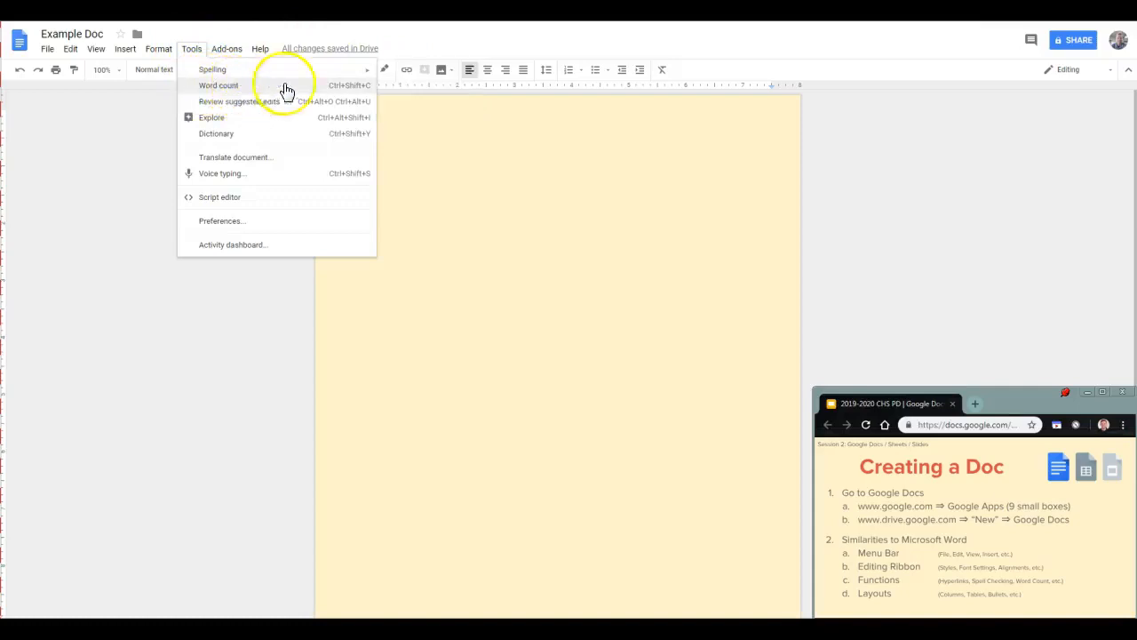
left_click(486, 139)
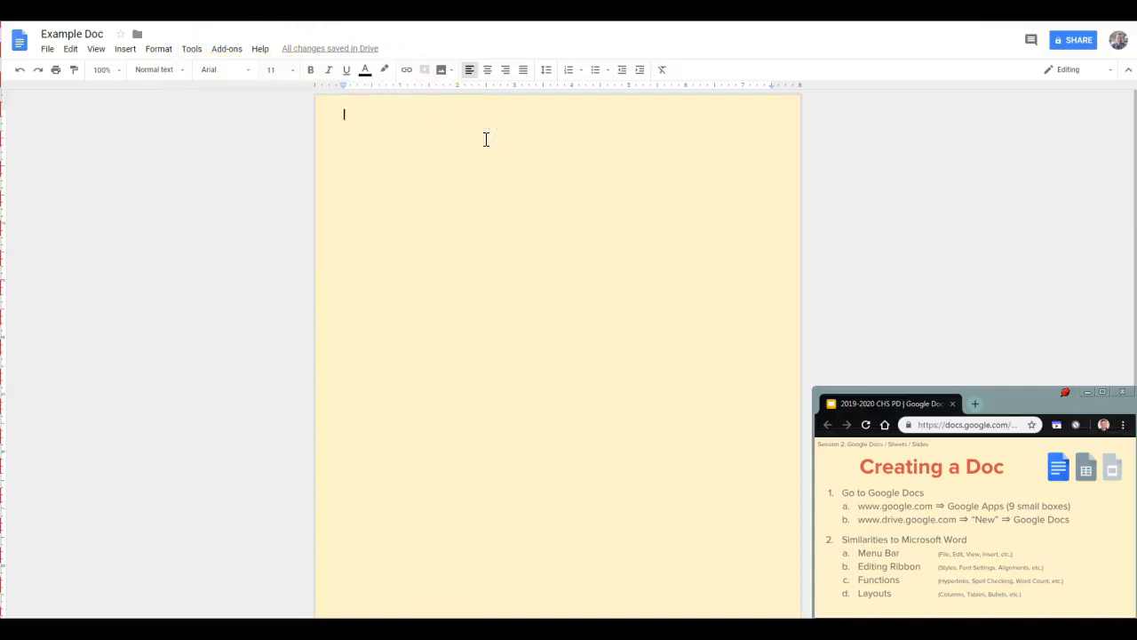
left_click(475, 129)
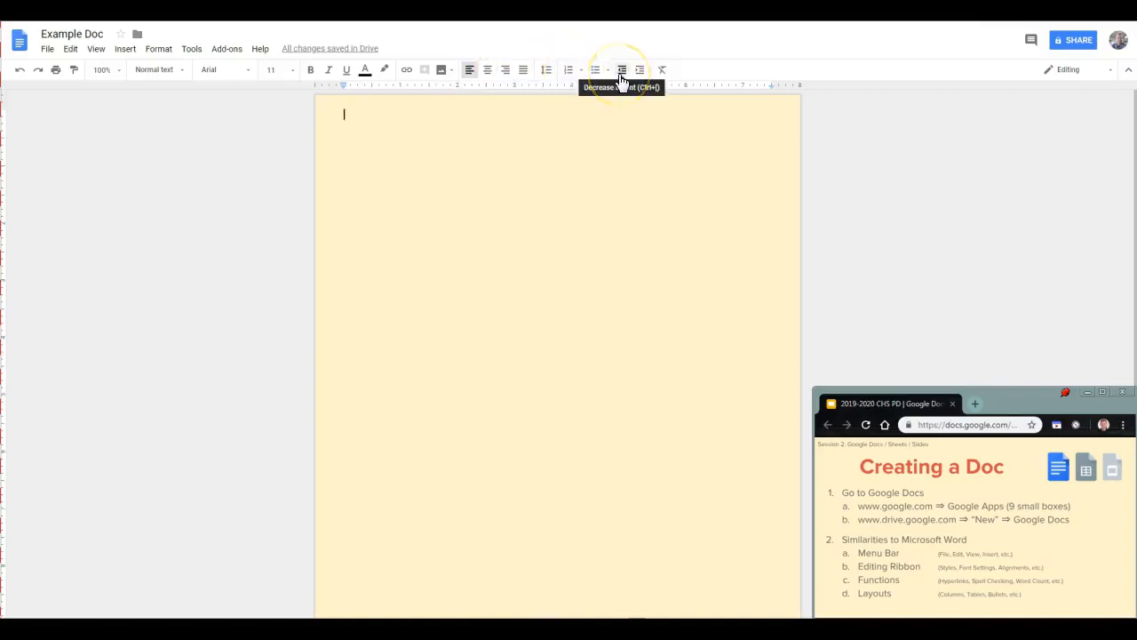
left_click(127, 50)
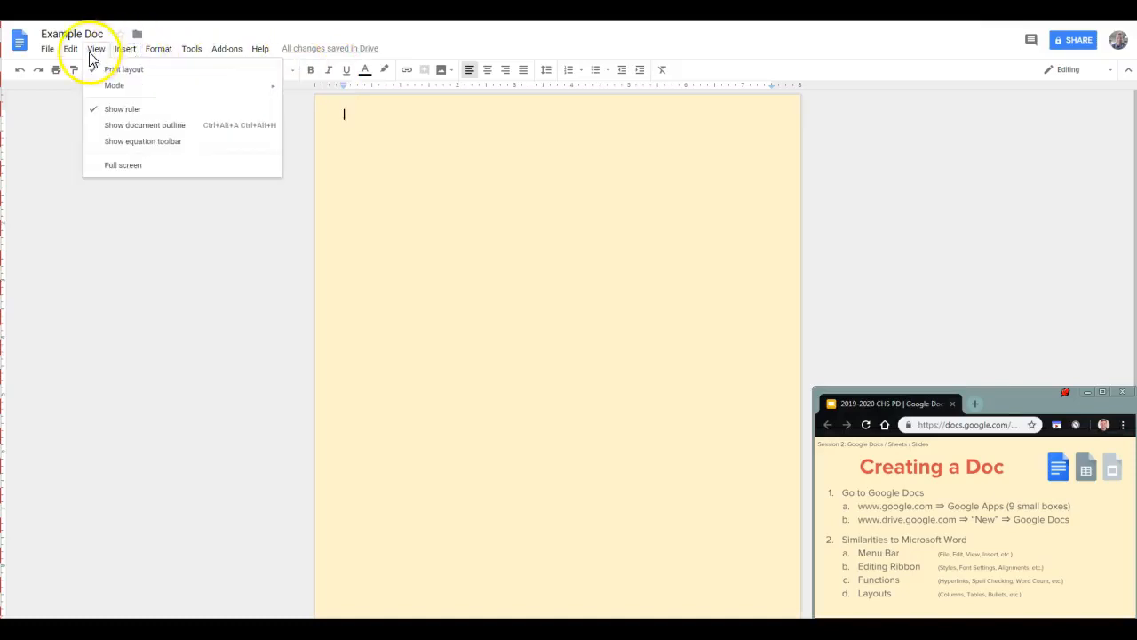
mouse_move(156, 56)
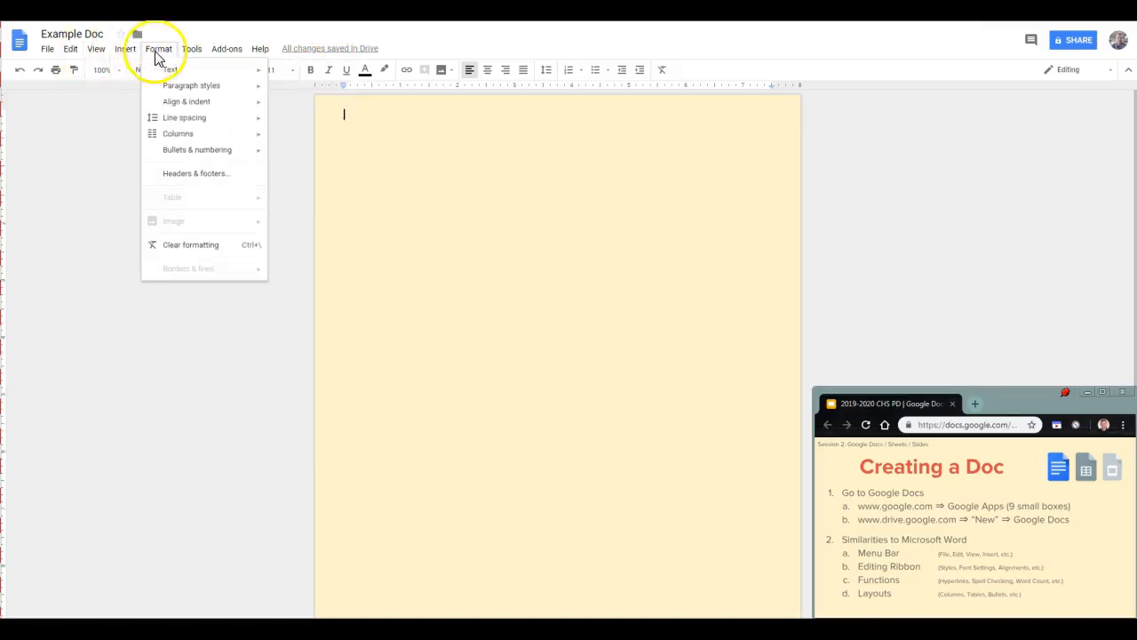
mouse_move(174, 140)
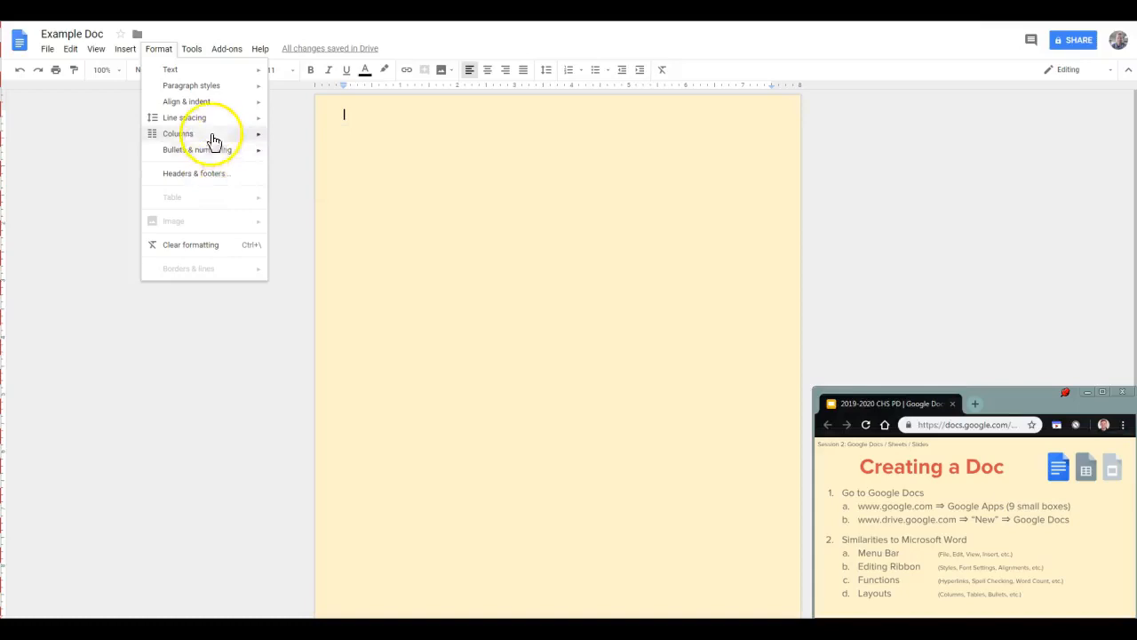
left_click(494, 247)
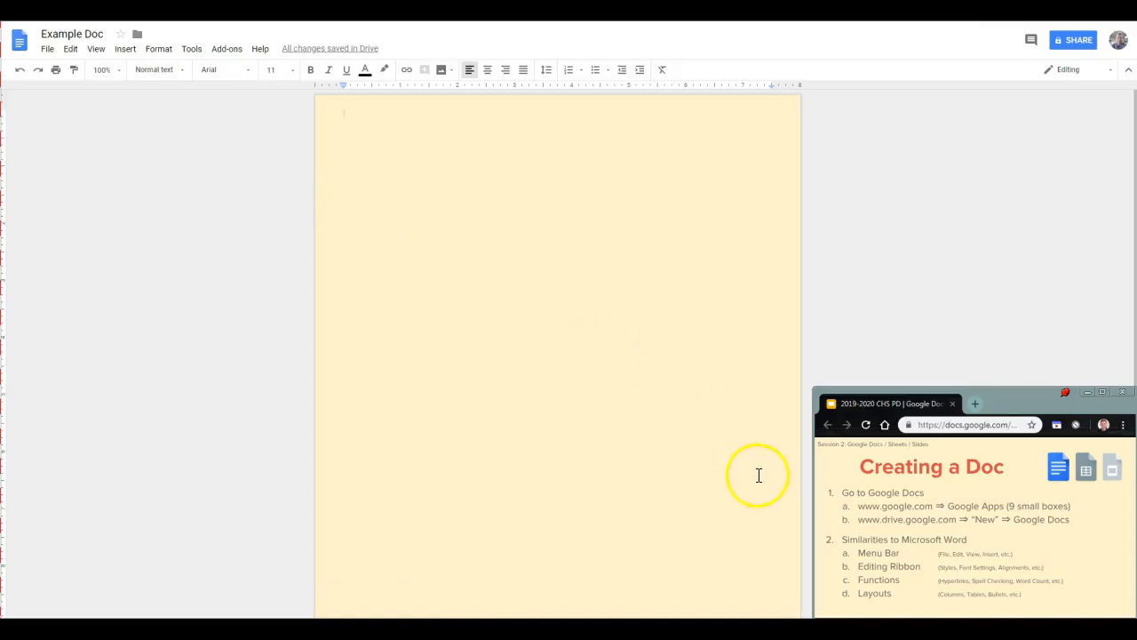
left_click(829, 495)
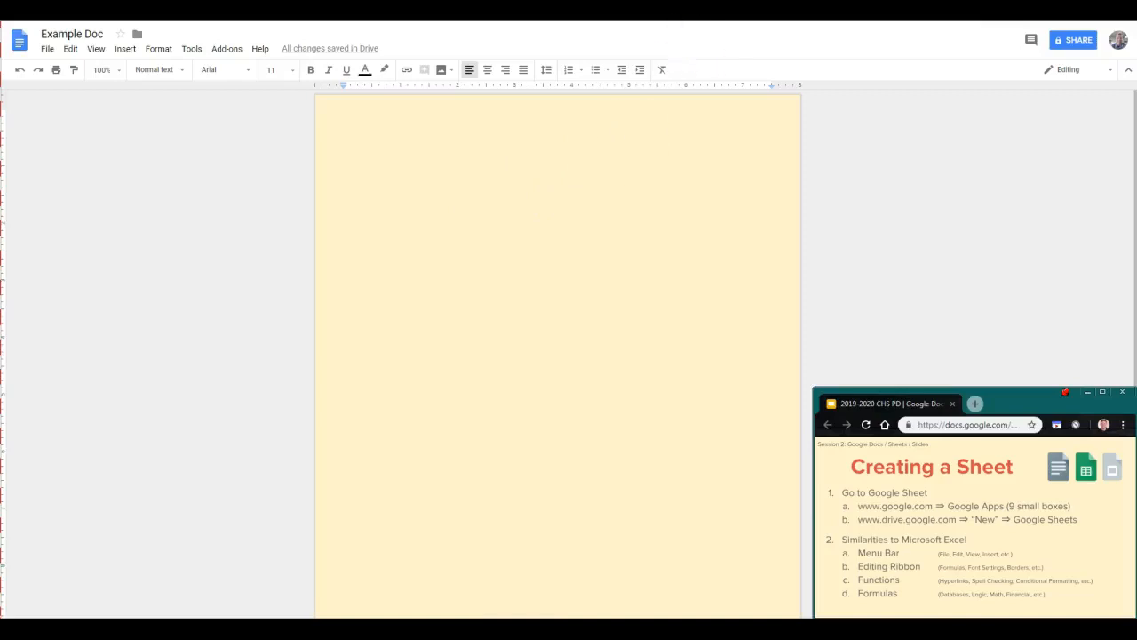
left_click(688, 10)
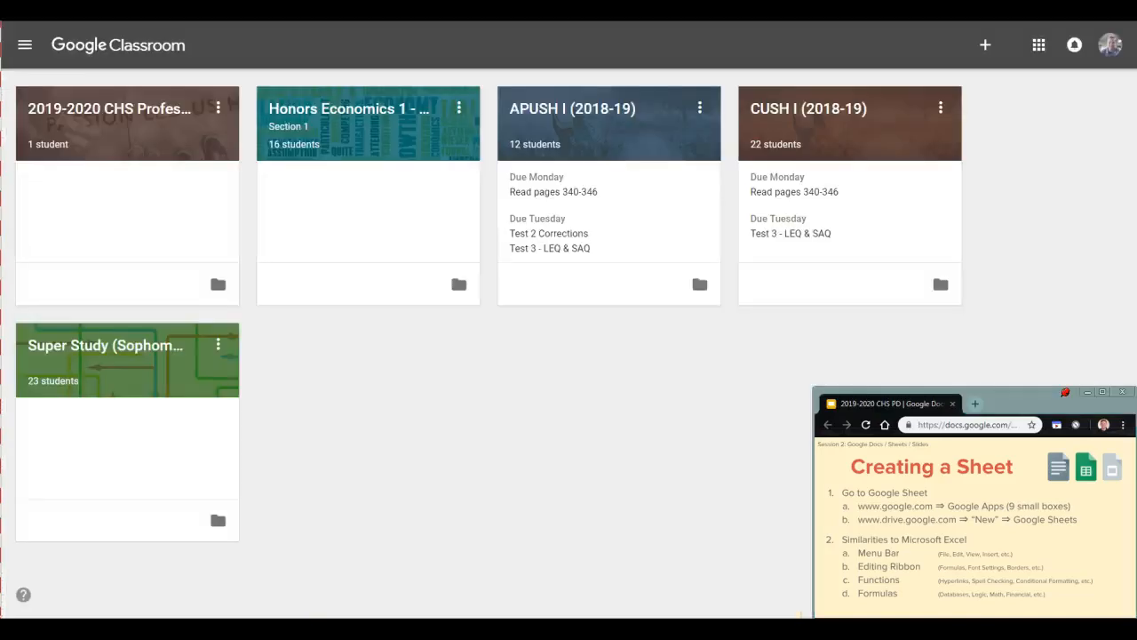
Launch Google Sheets from Classroom's Google apps grid.
left_click(1037, 49)
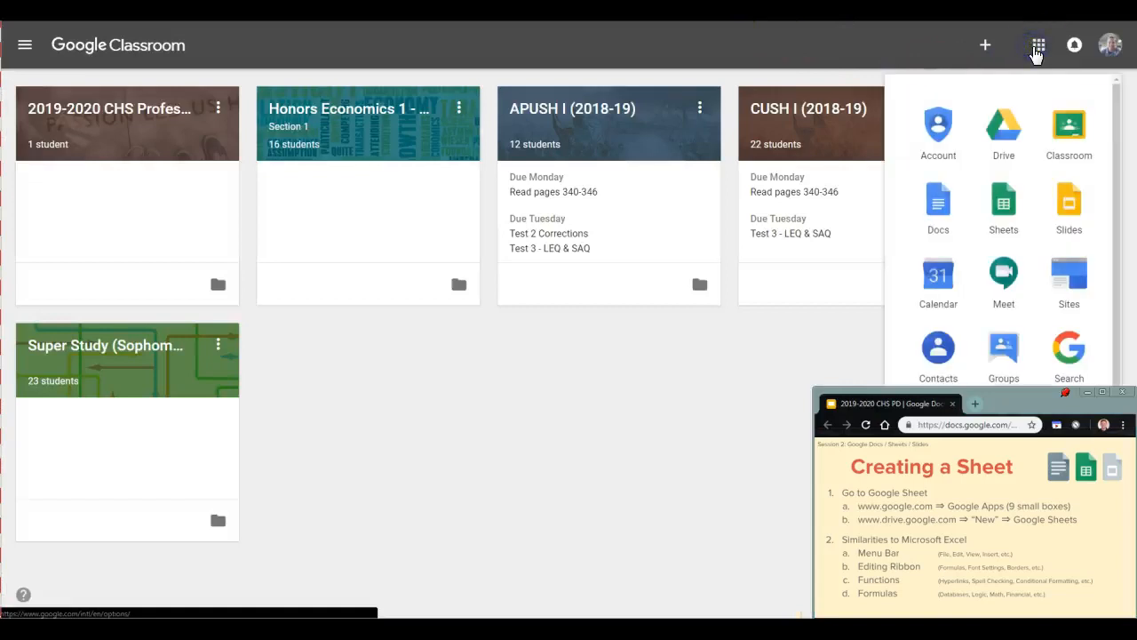
left_click(1005, 222)
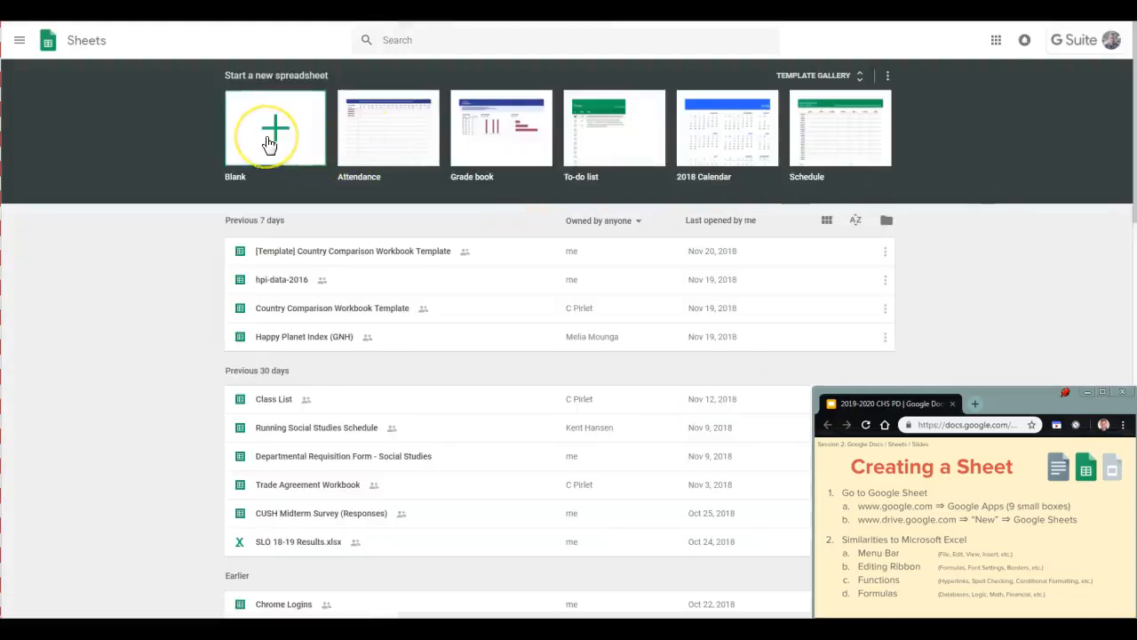
Start a Blank spreadsheet and retitle it 'Example Sheet'.
left_click(273, 128)
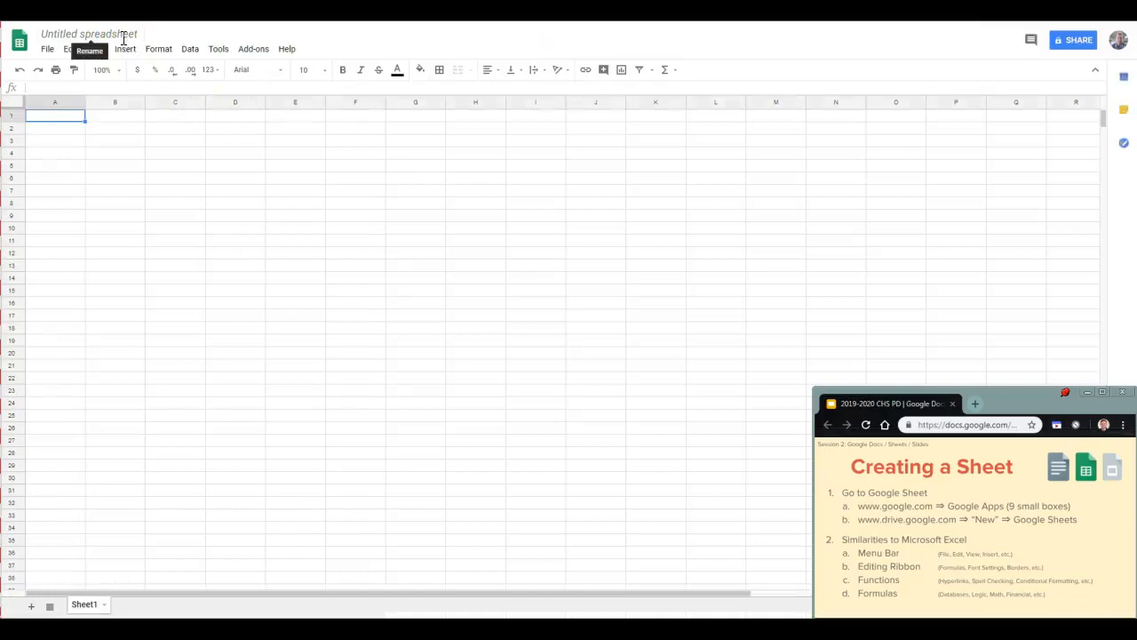
left_click(124, 39)
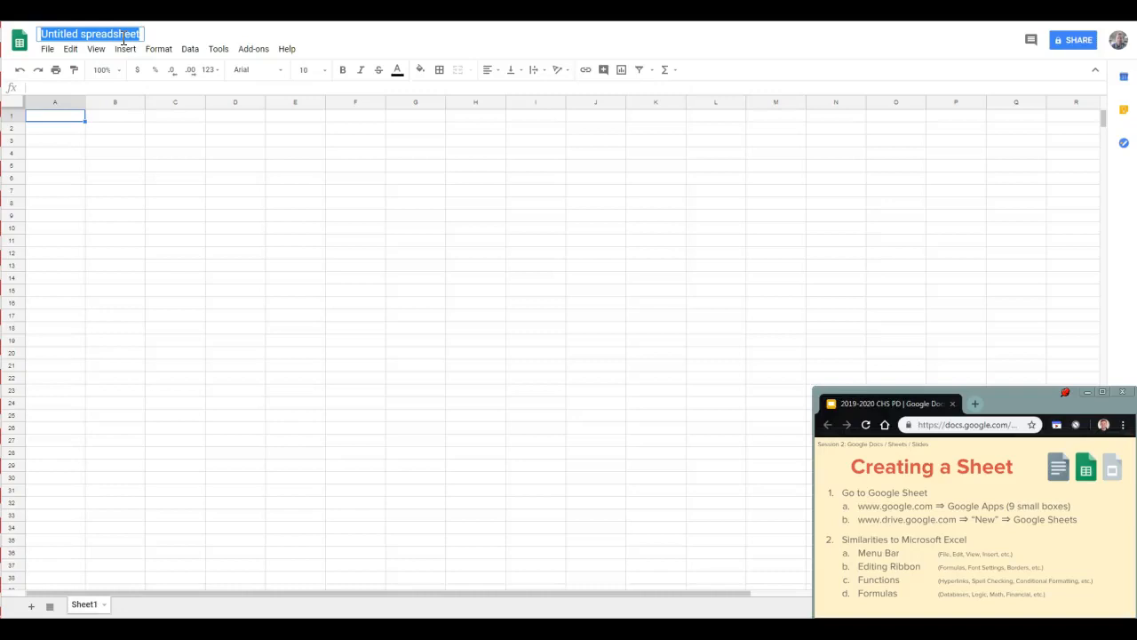
type("Example ")
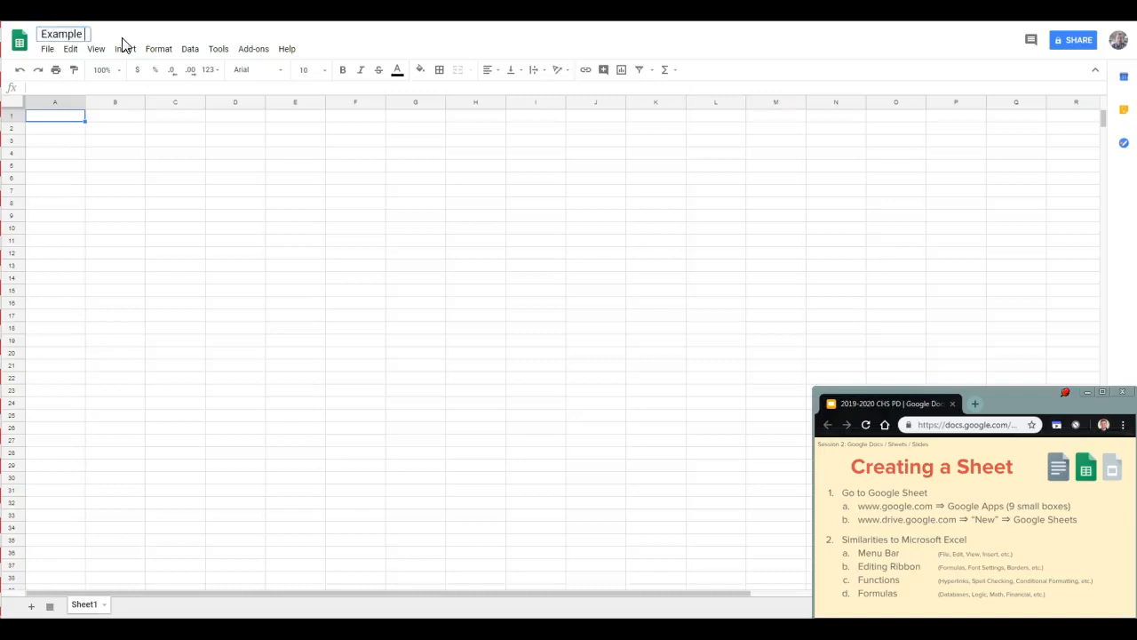
type("Sheet")
left_click(93, 156)
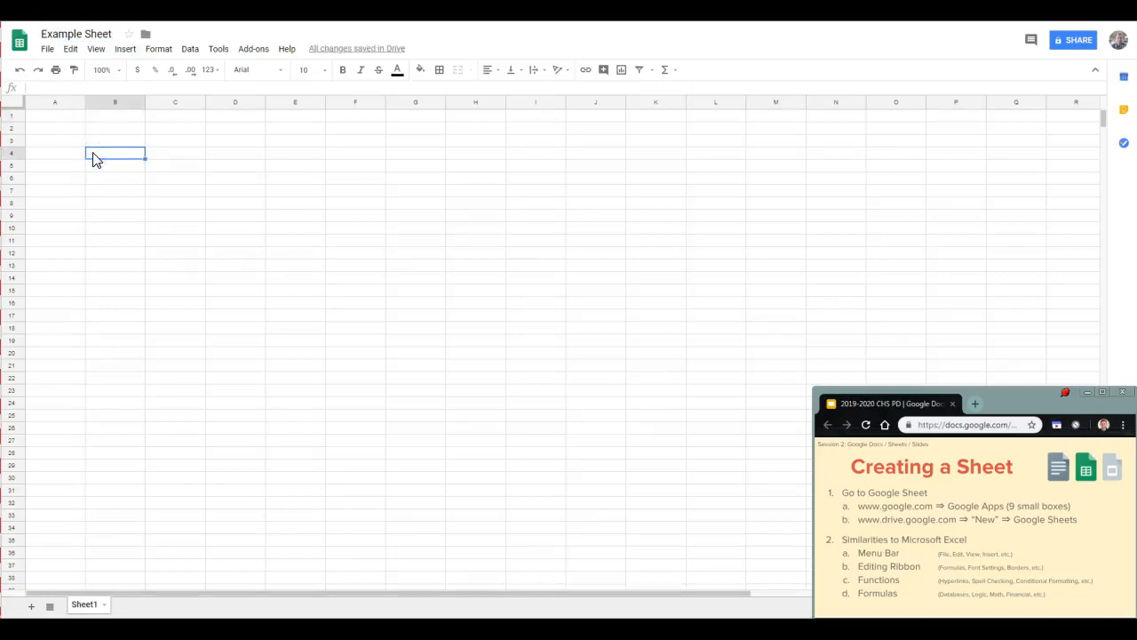
left_click(43, 49)
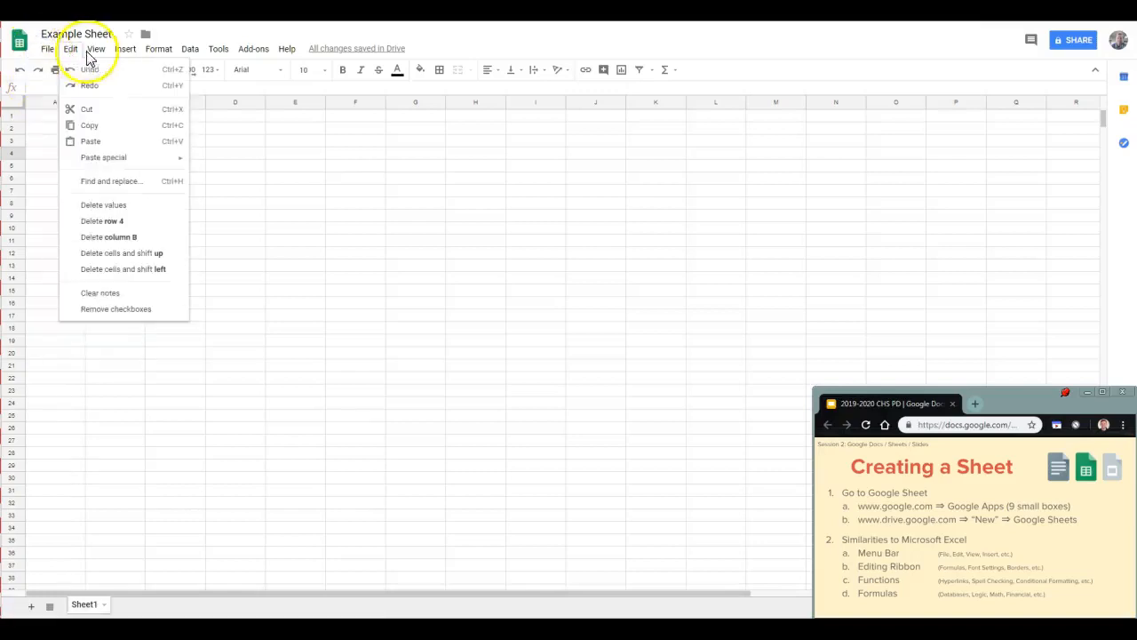
mouse_move(126, 53)
mouse_move(60, 52)
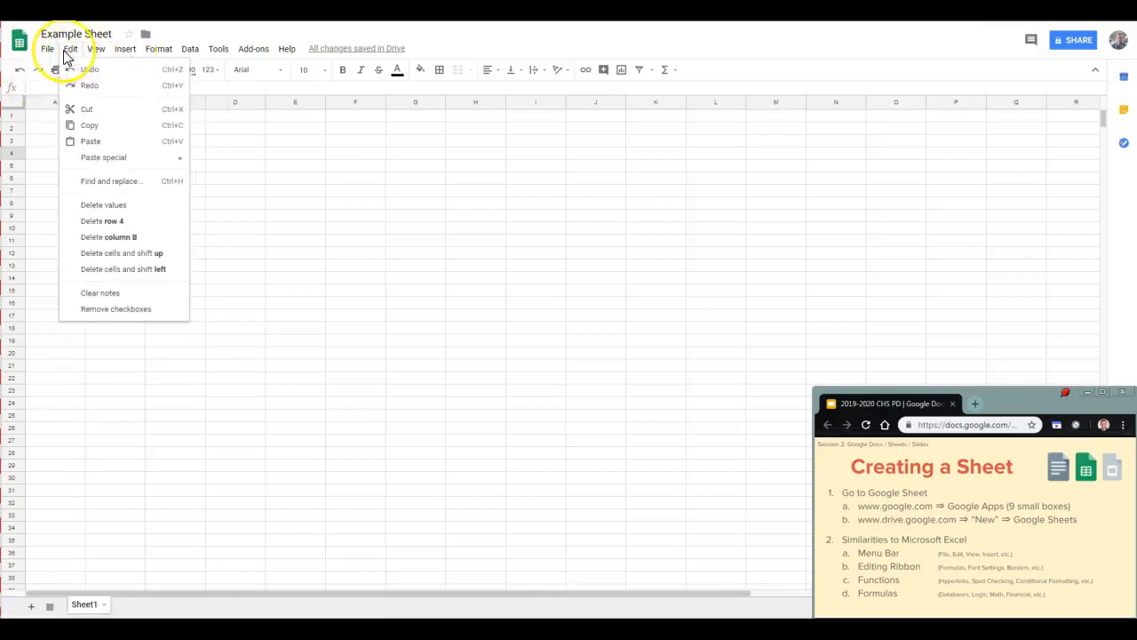
left_click(333, 163)
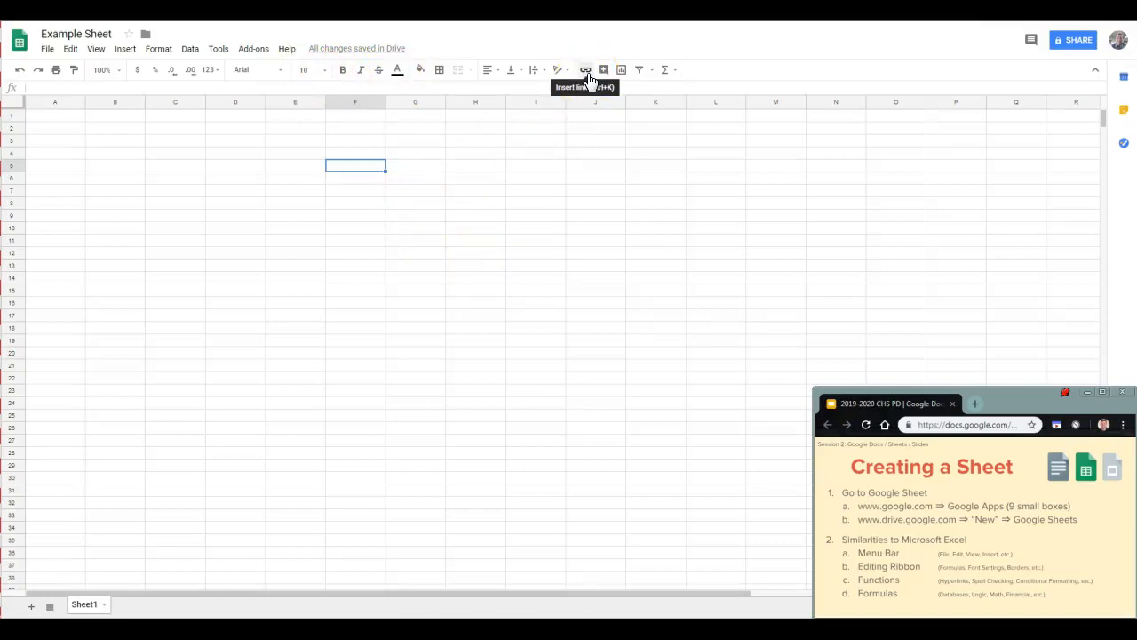
left_click(217, 49)
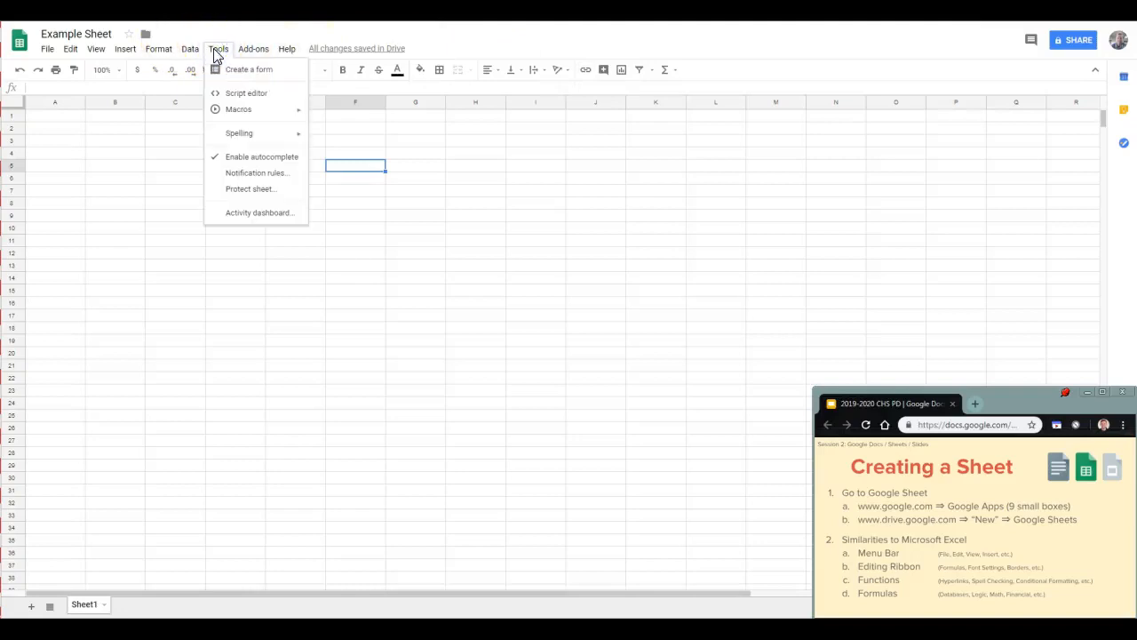
left_click(240, 137)
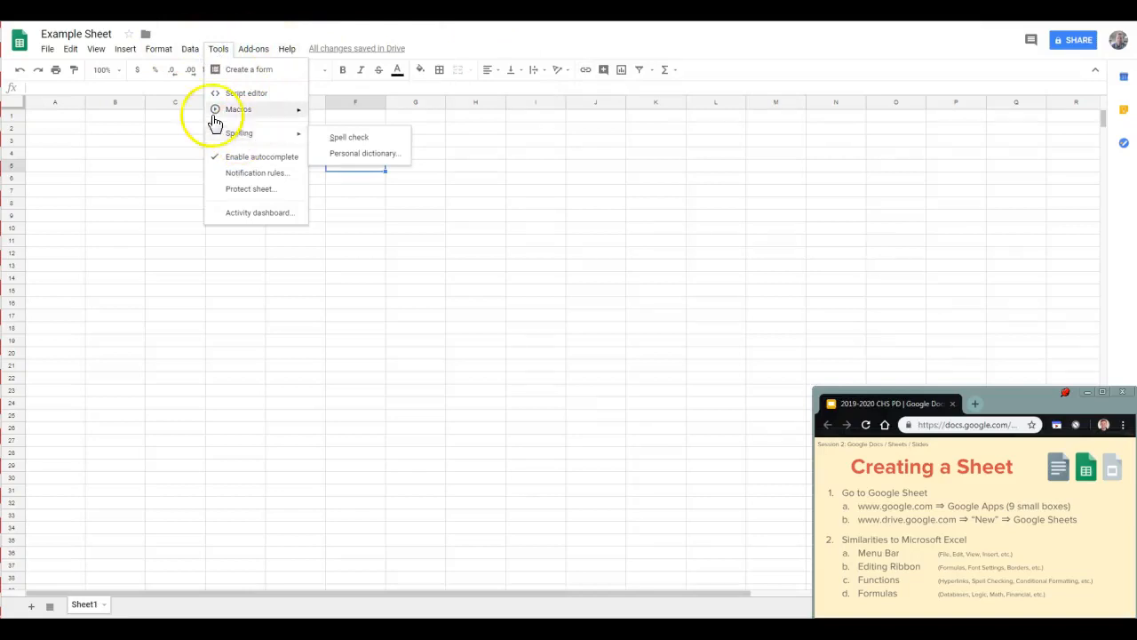
left_click(190, 49)
left_click(215, 54)
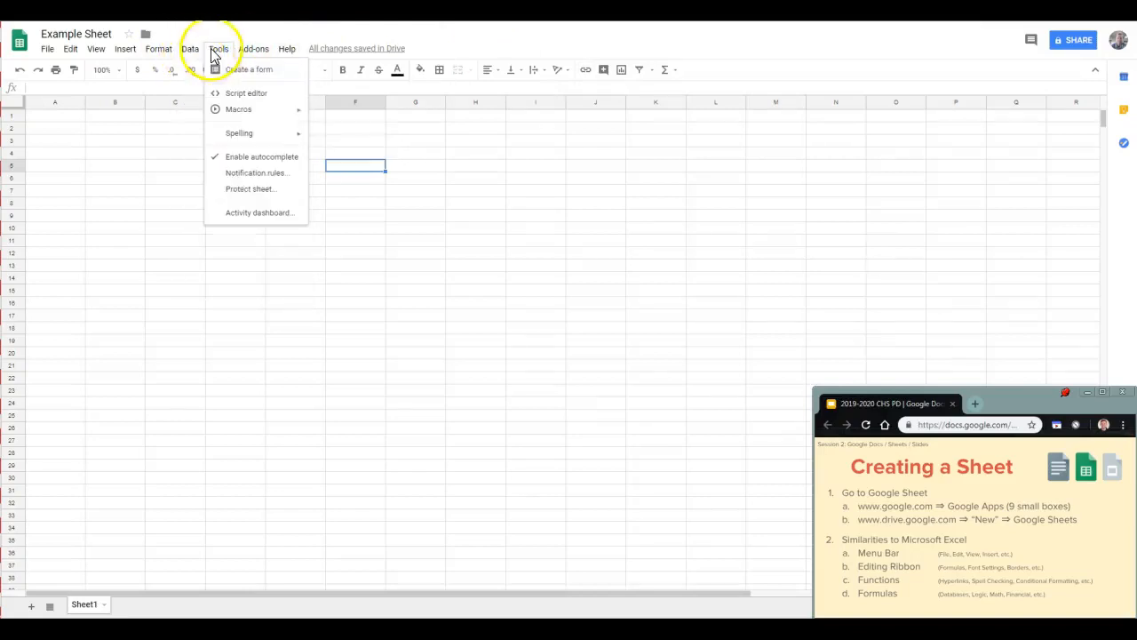
left_click(160, 54)
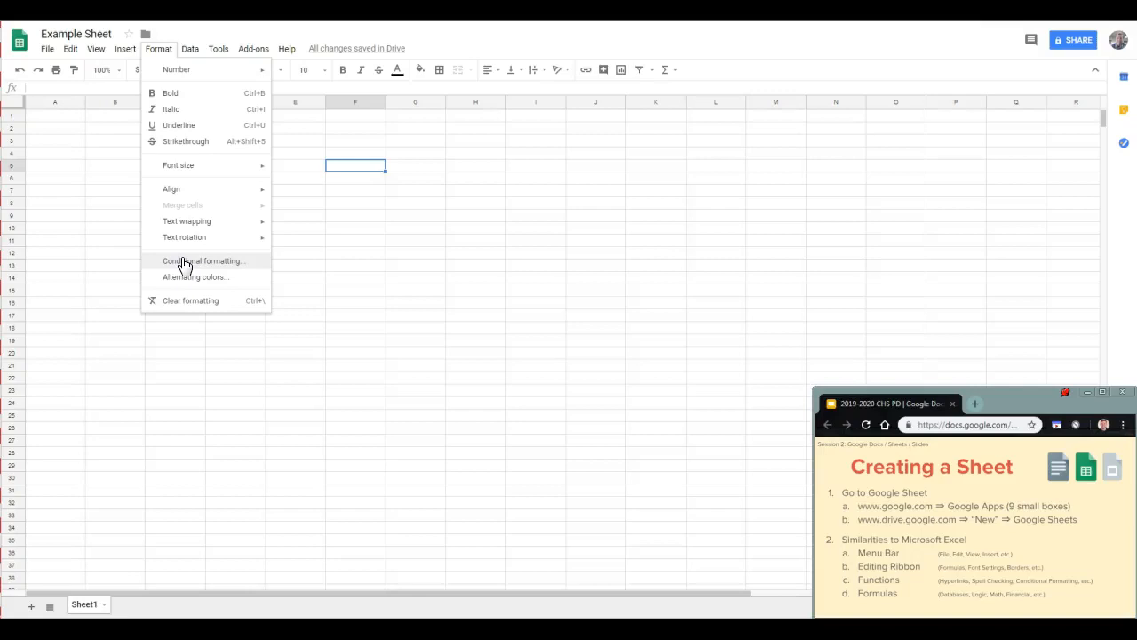
left_click(339, 261)
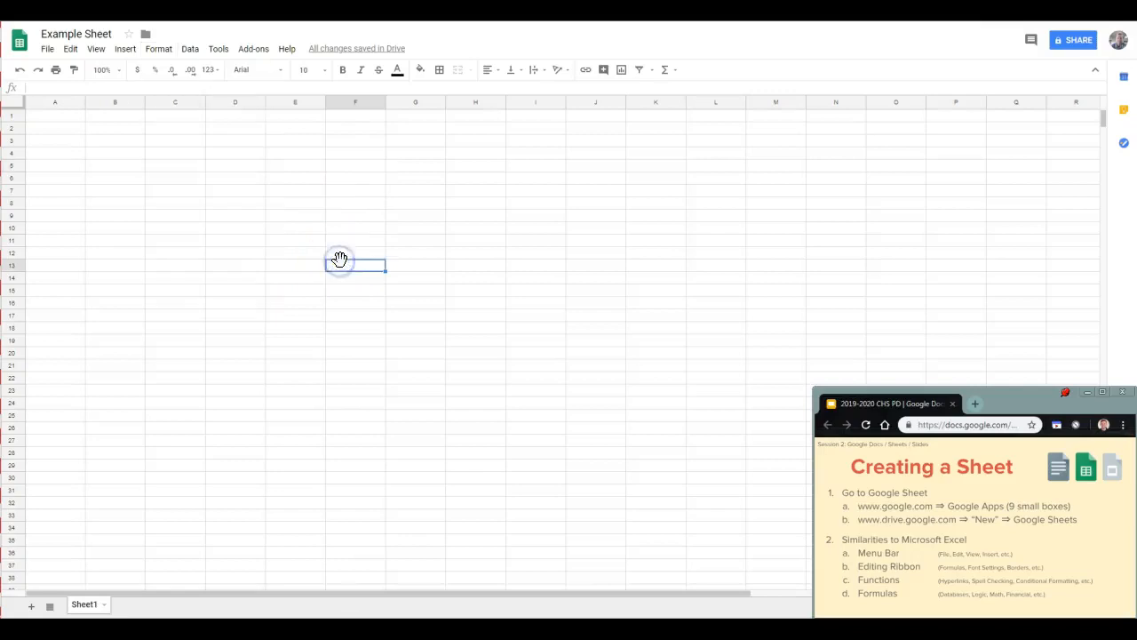
left_click(668, 75)
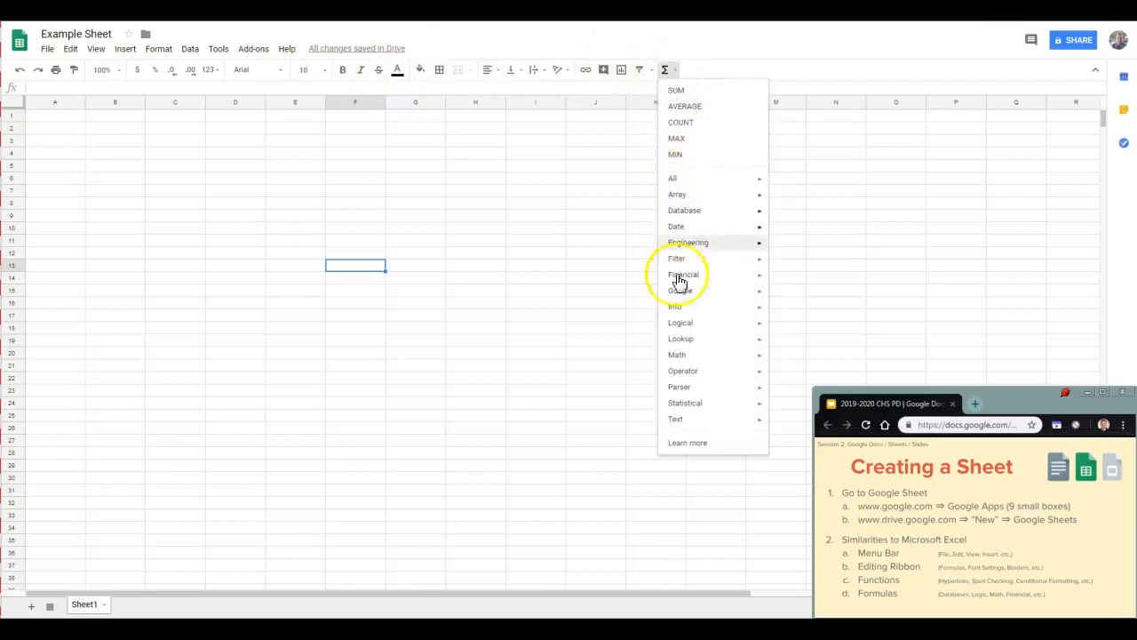
mouse_move(682, 397)
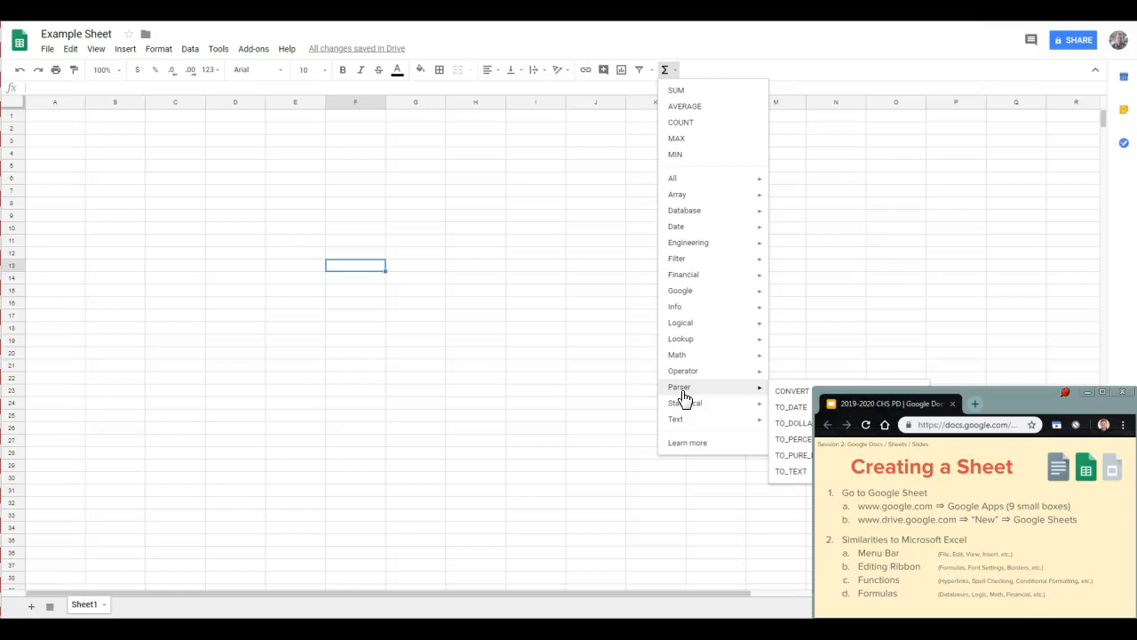
Advance the reference notes to the Slides section, then launch Google Slides from Classroom's apps grid.
left_click(791, 178)
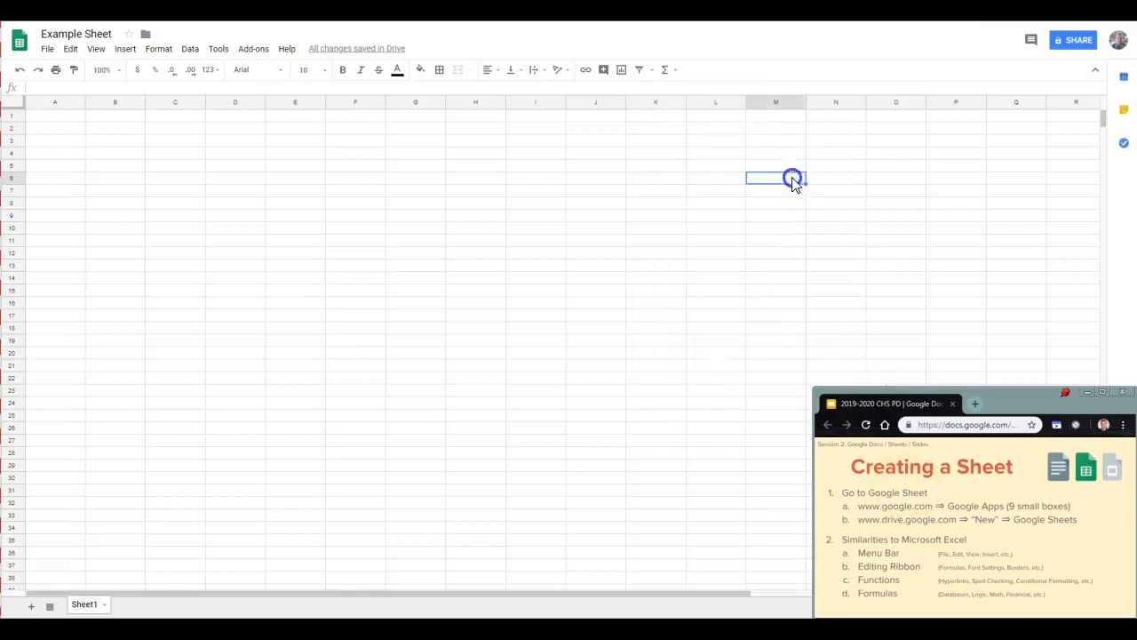
left_click(898, 478)
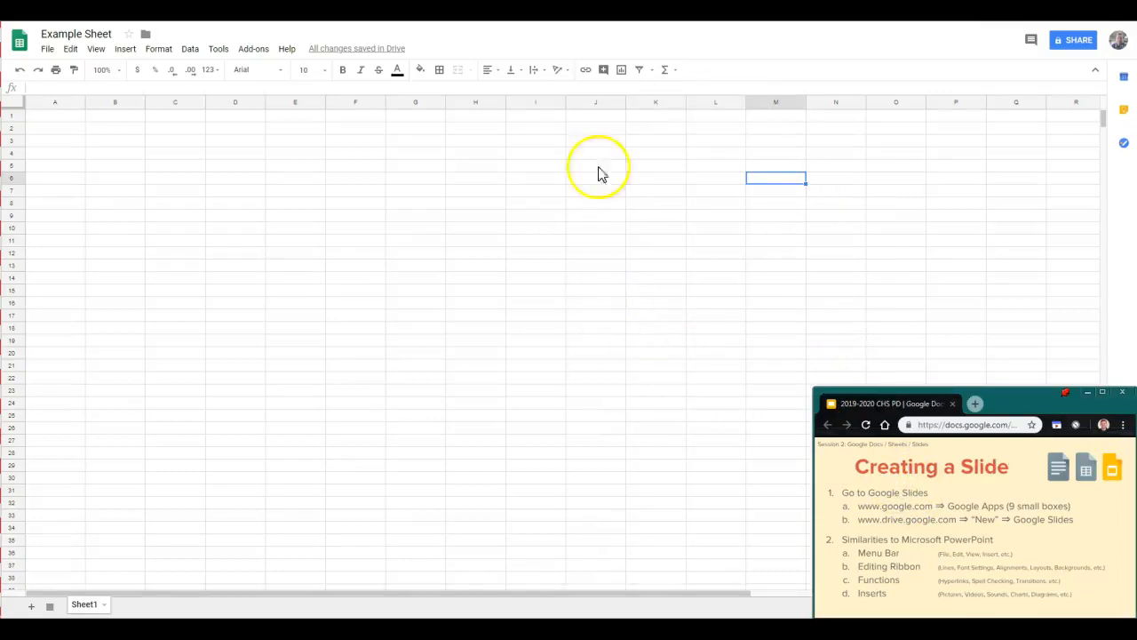
key("ctrl+Tab")
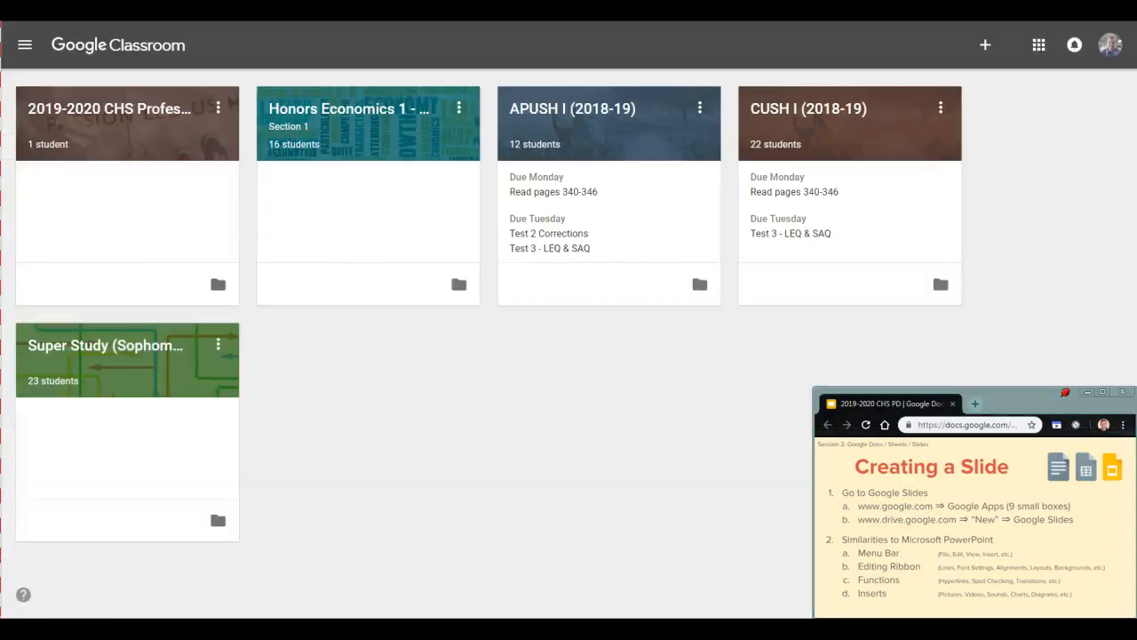
left_click(1039, 44)
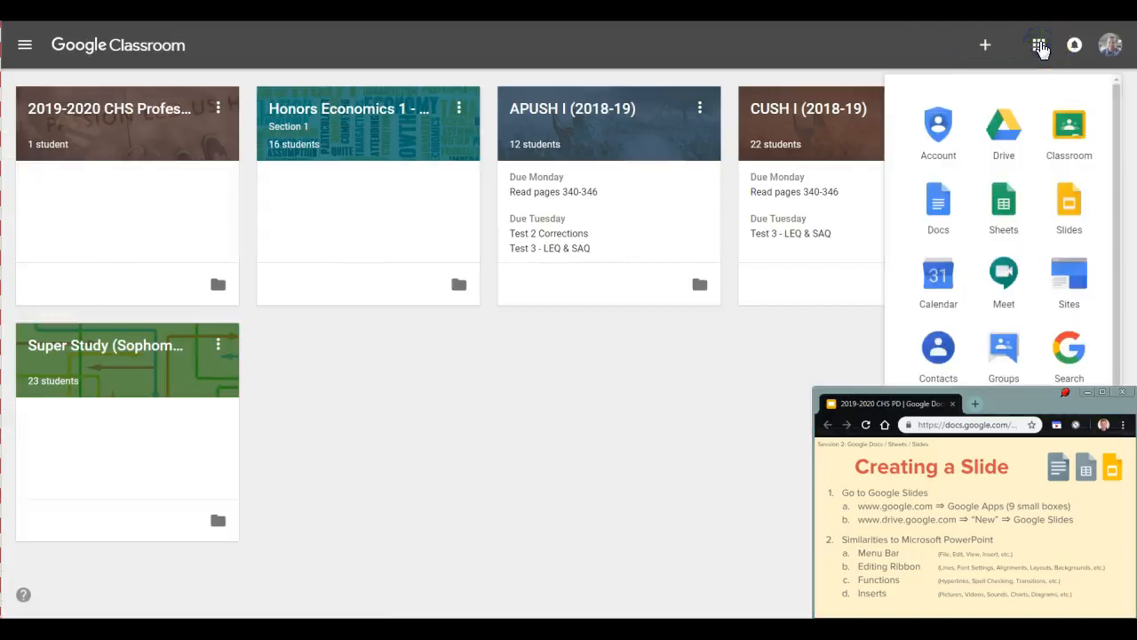
left_click(1078, 207)
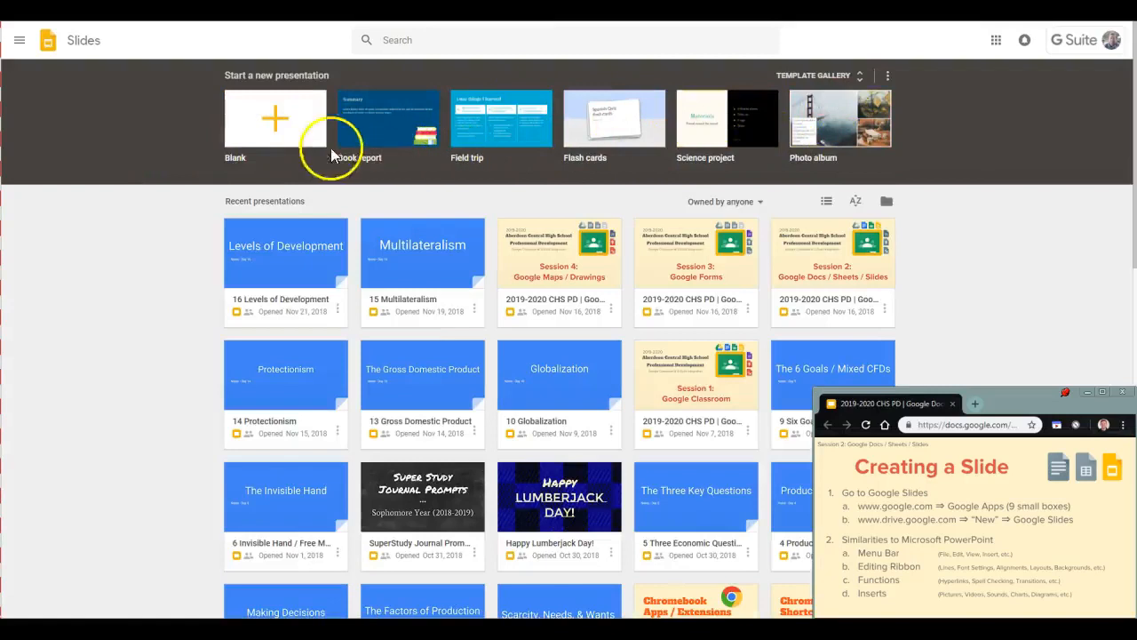
Start a Blank presentation and retitle it 'Example Slides'.
left_click(267, 125)
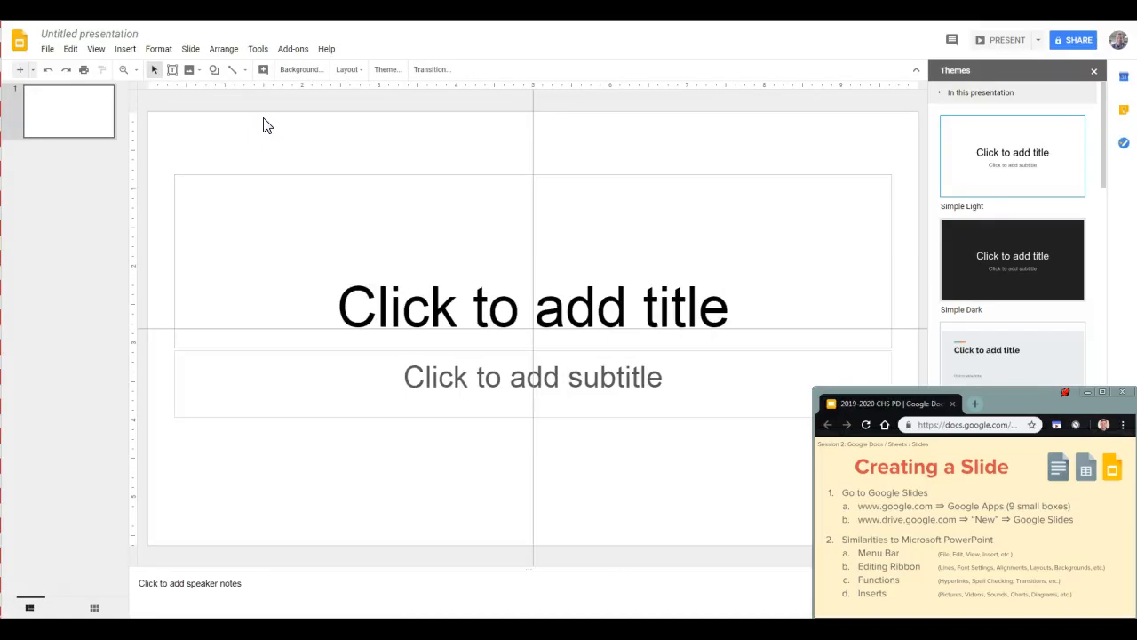
left_click(82, 36)
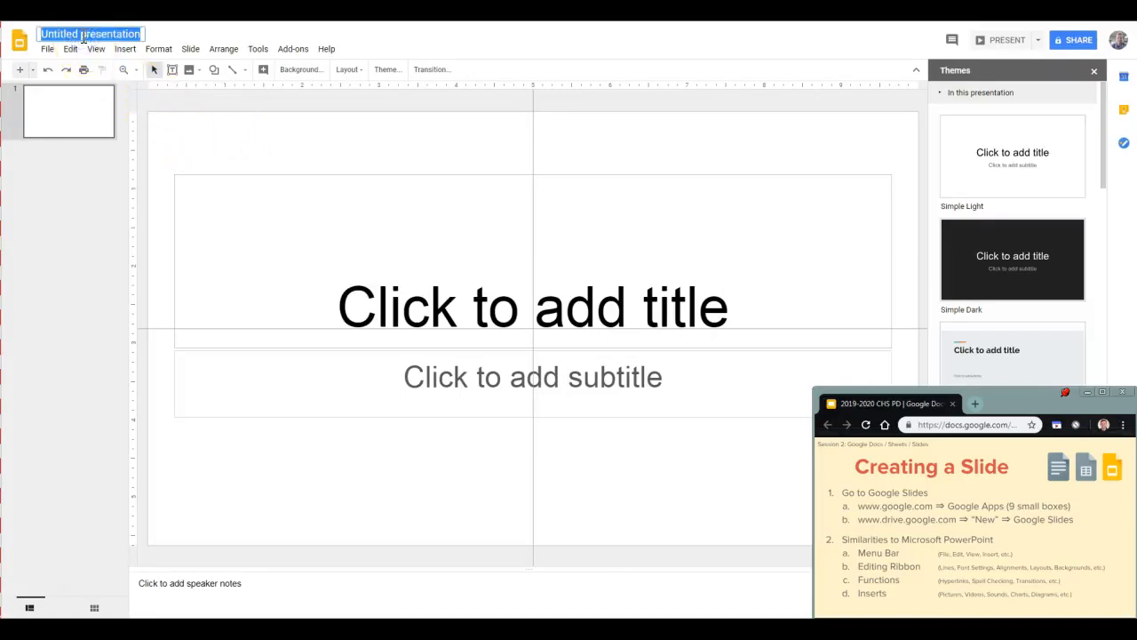
type("Exa")
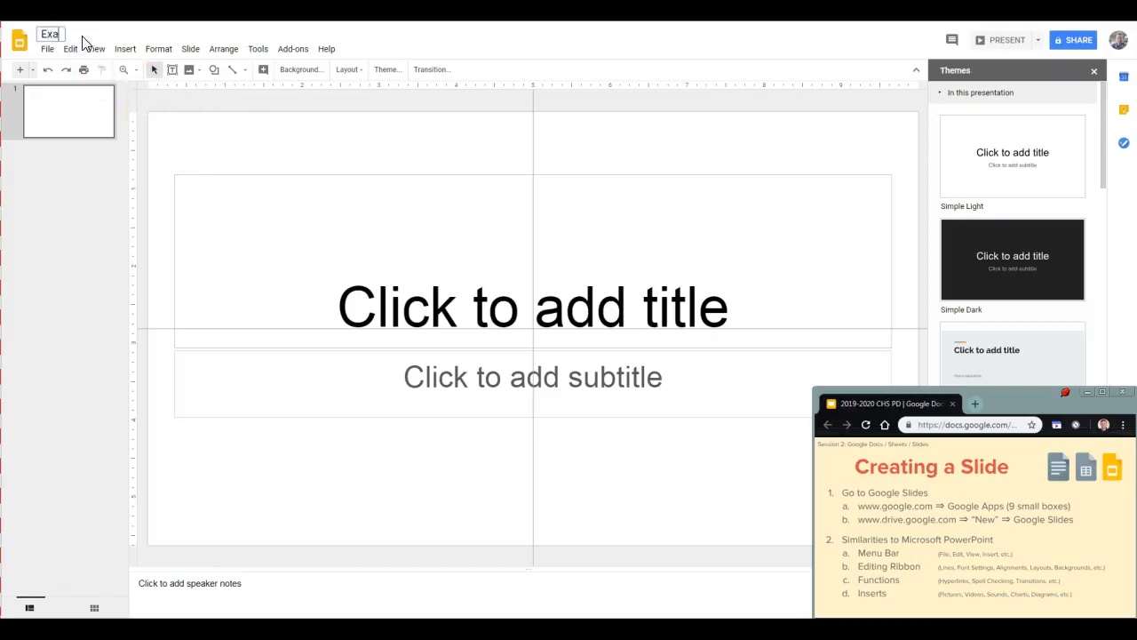
type("mple Slides")
left_click(140, 32)
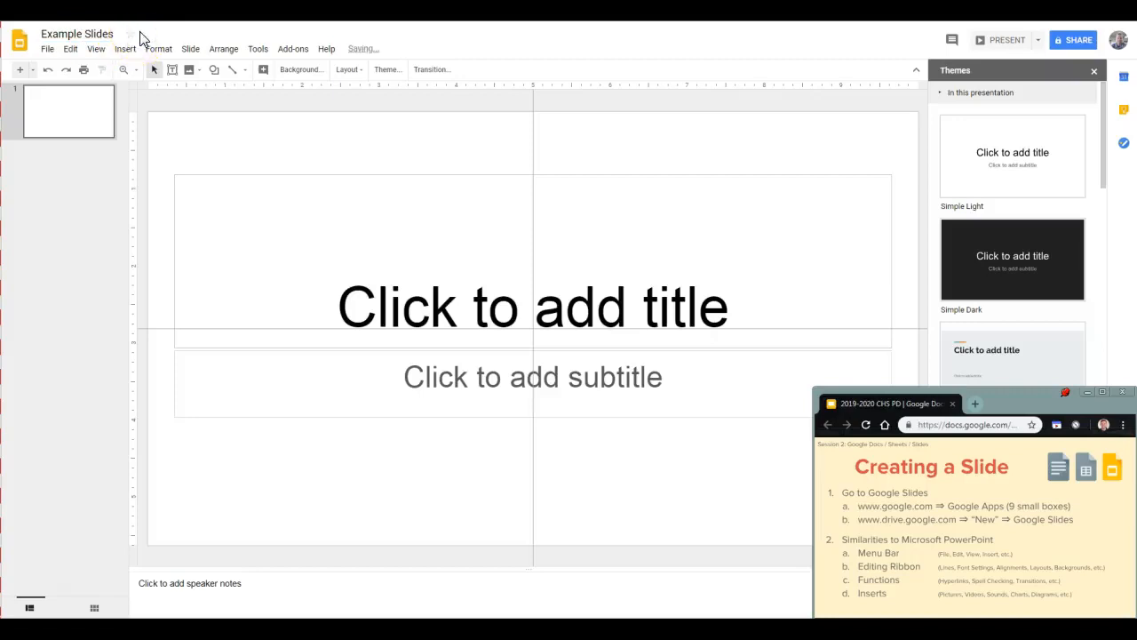
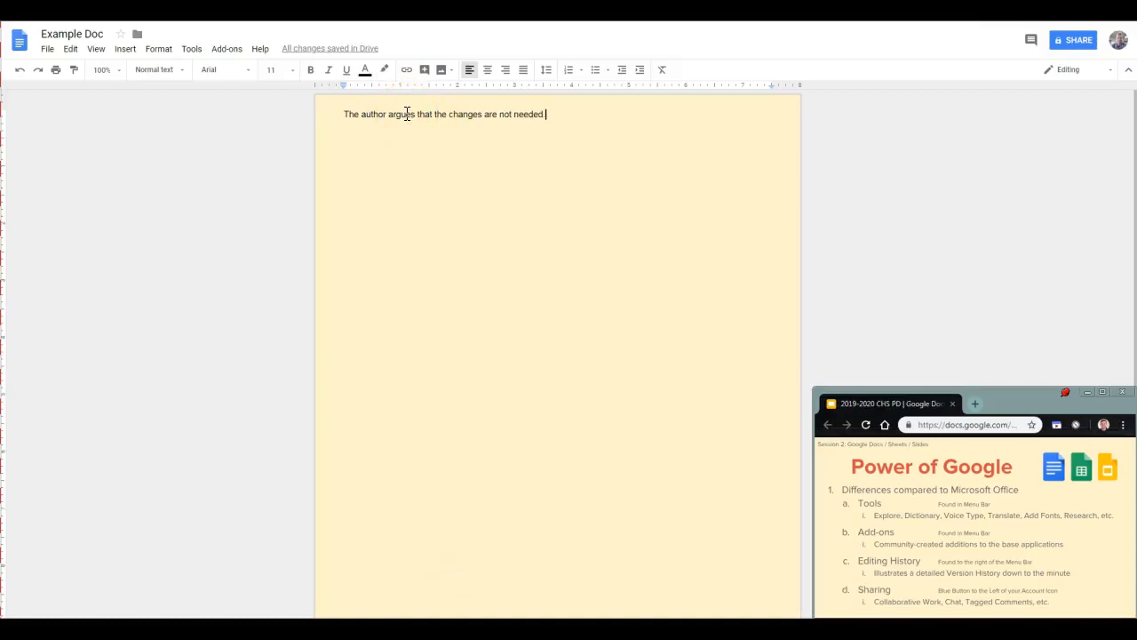
Select the word 'argues' in the sentence and open the Tools menu.
double_click(402, 114)
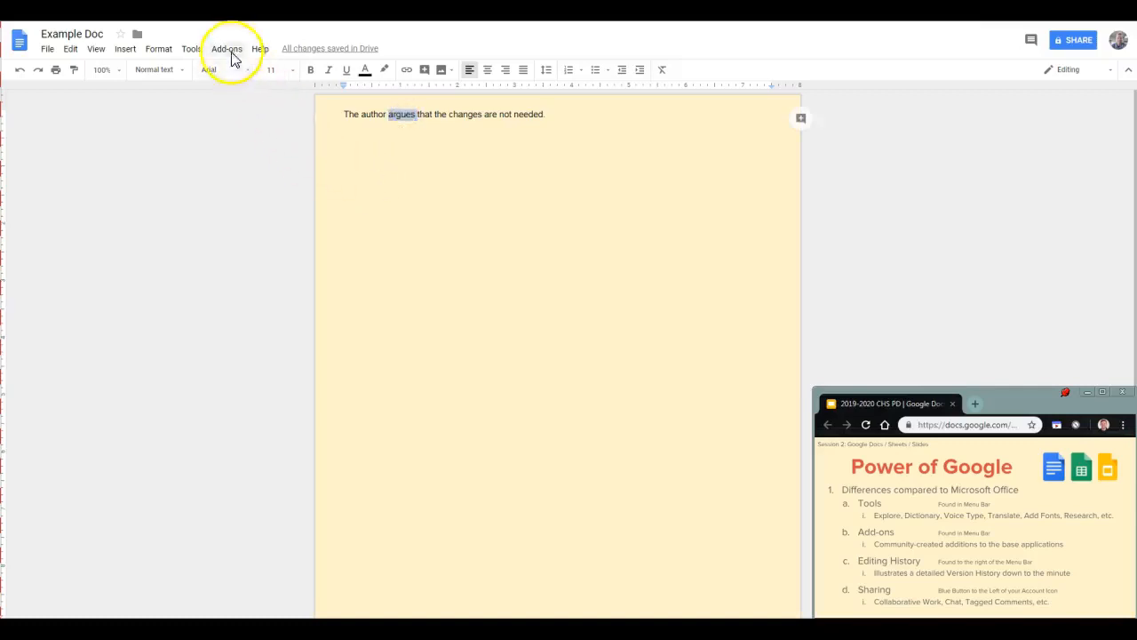
left_click(192, 48)
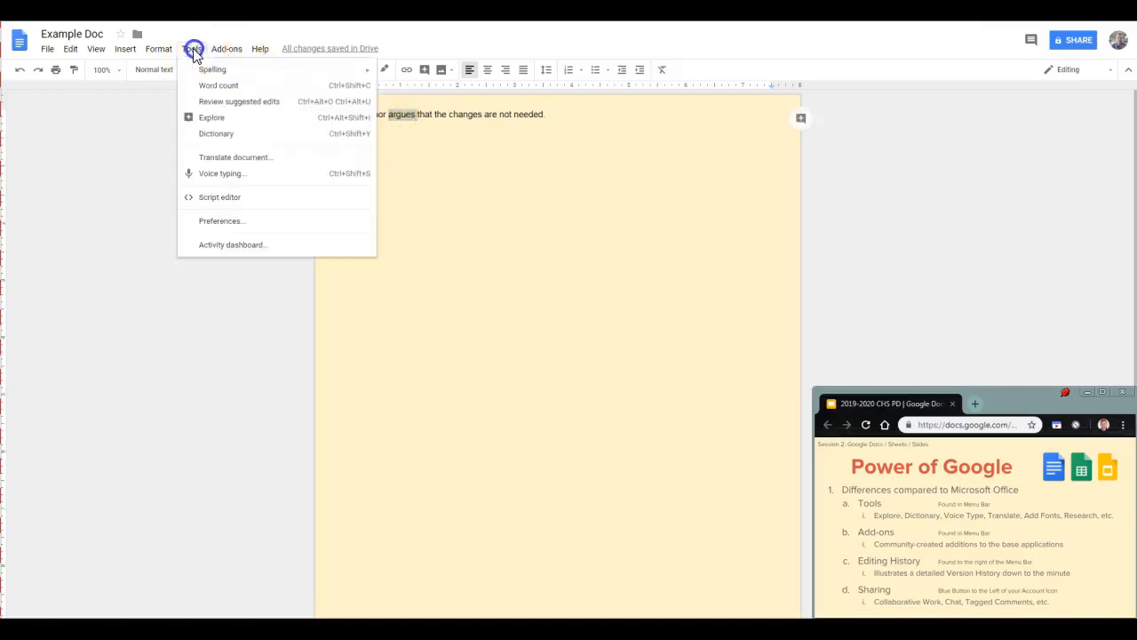
Look up 'argues' in the Dictionary, view the synonym 'opine', and type 'opine' over 'argues'.
left_click(216, 135)
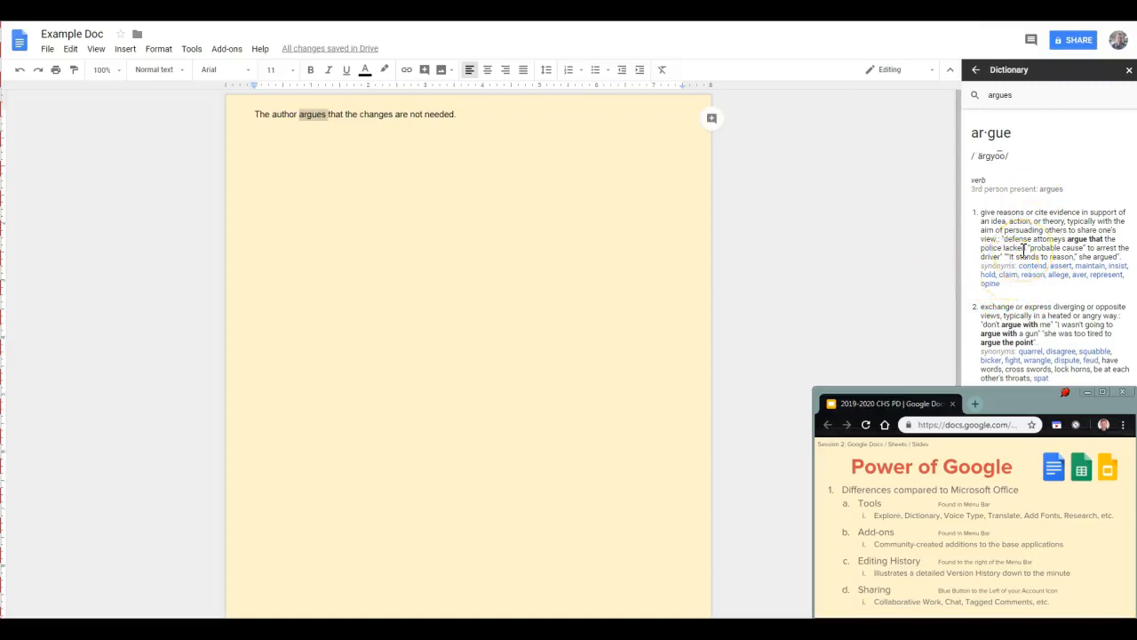
left_click(988, 284)
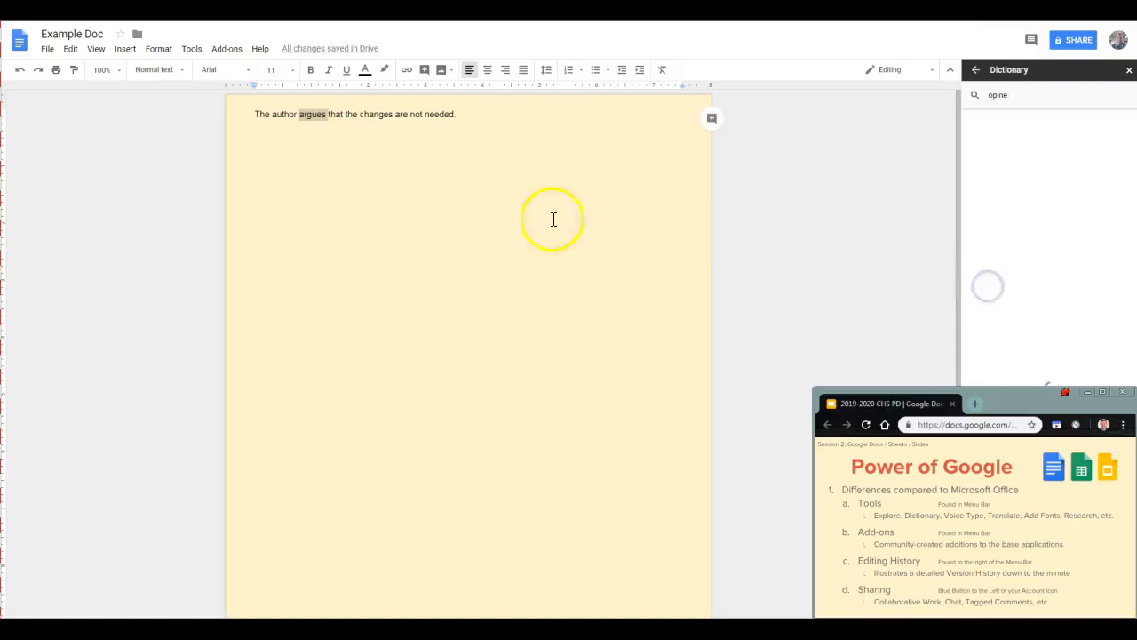
double_click(305, 114)
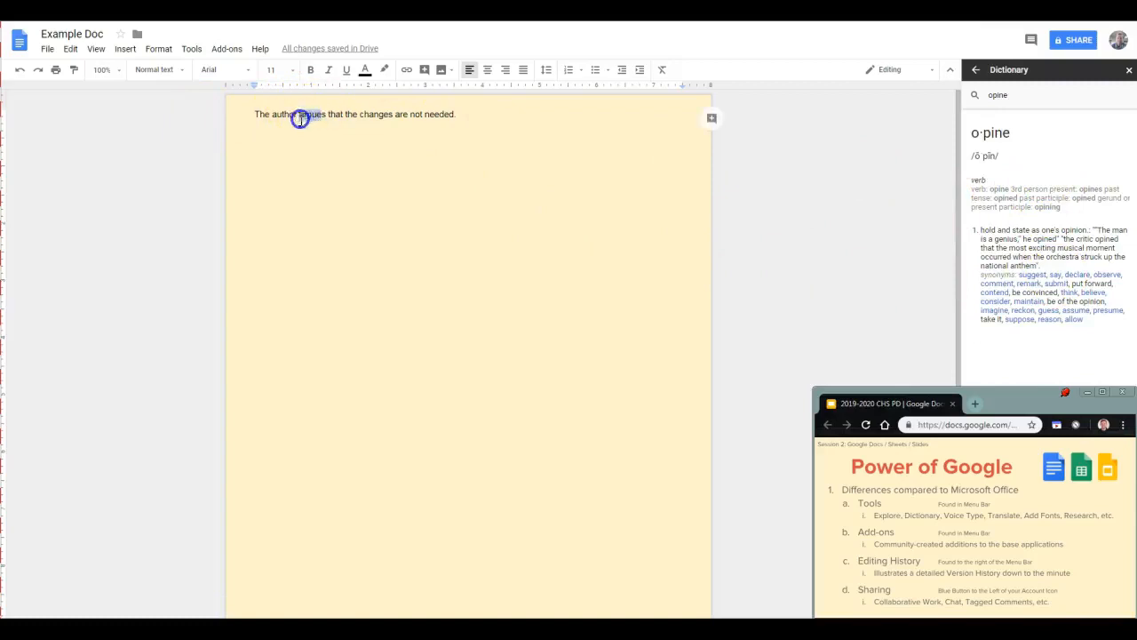
type("opine")
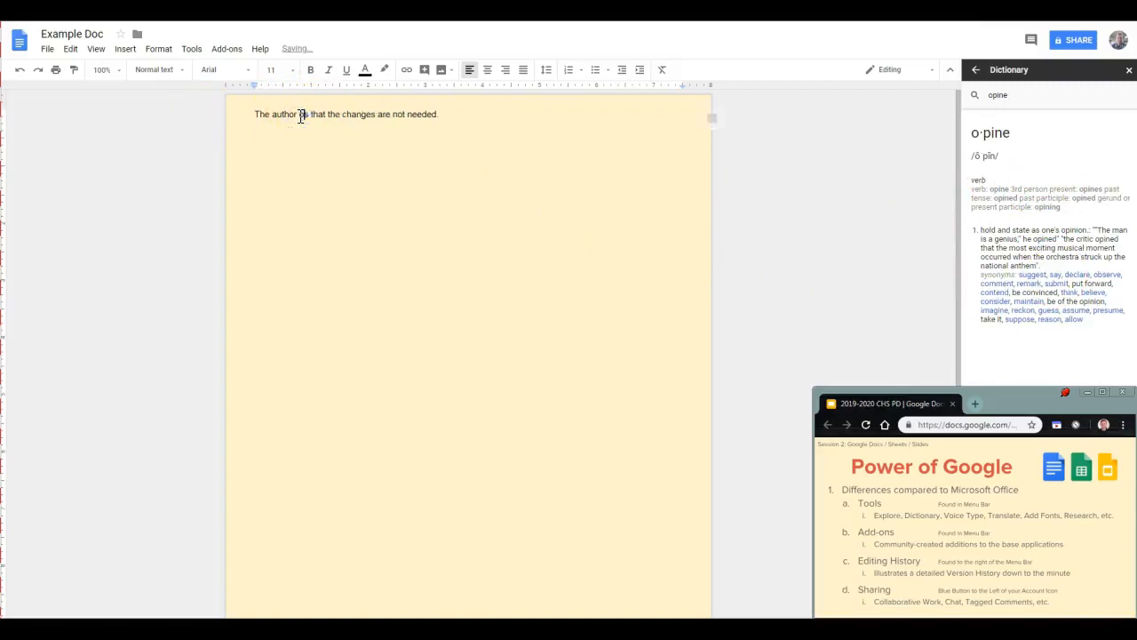
left_click(414, 116)
left_click(476, 117)
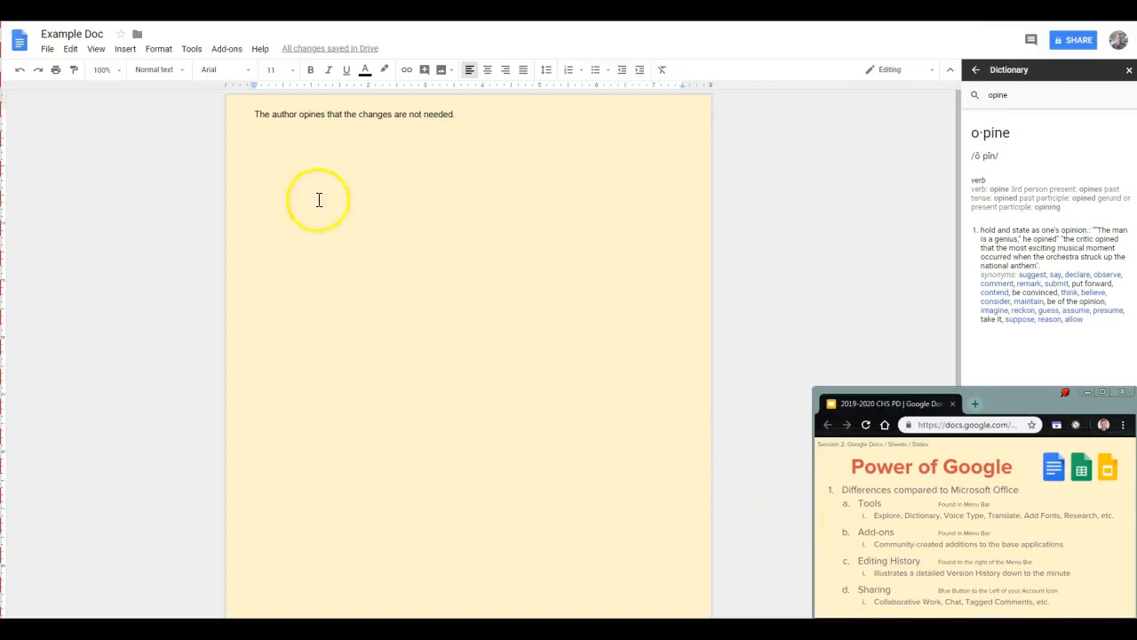
Voice-type 'Anything that I say is going to appear in Google.' and select that new sentence.
left_click(194, 49)
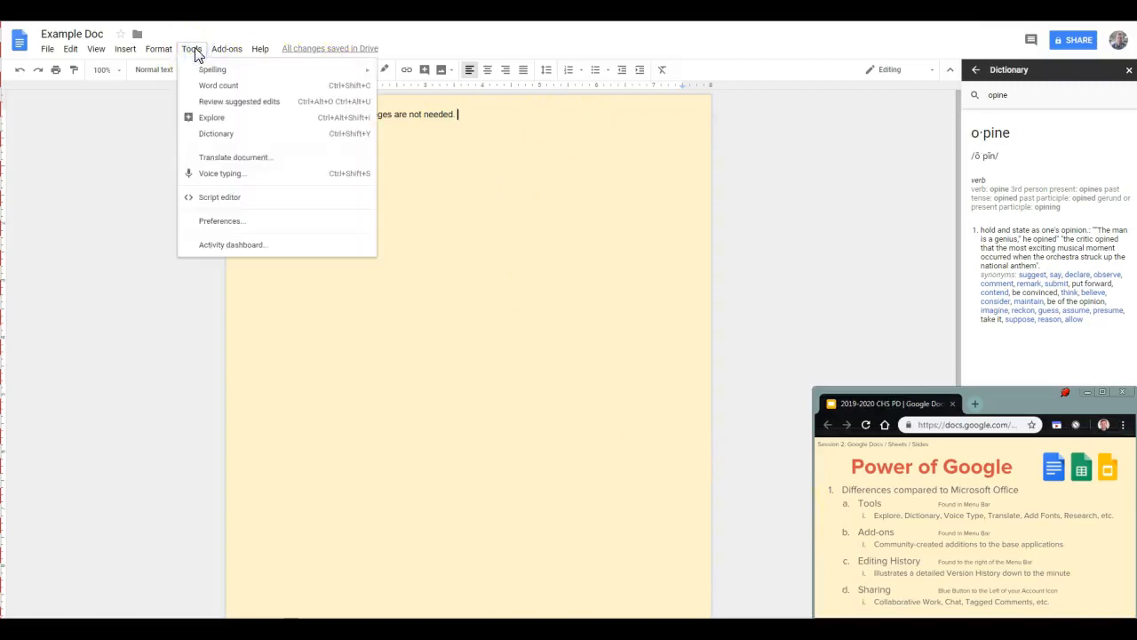
left_click(233, 177)
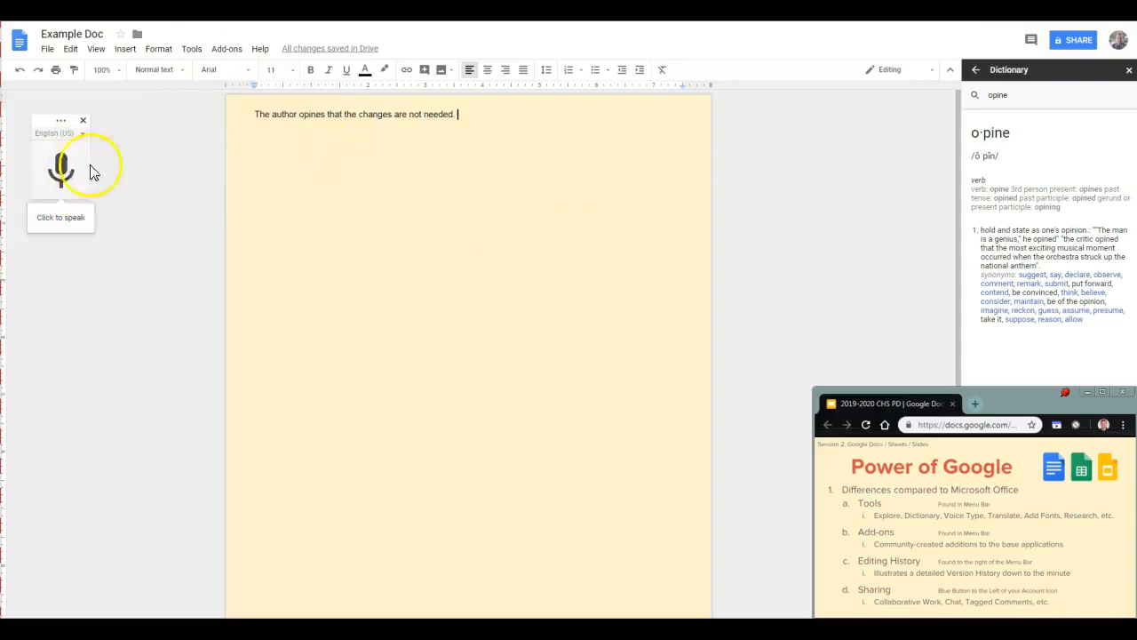
left_click(55, 169)
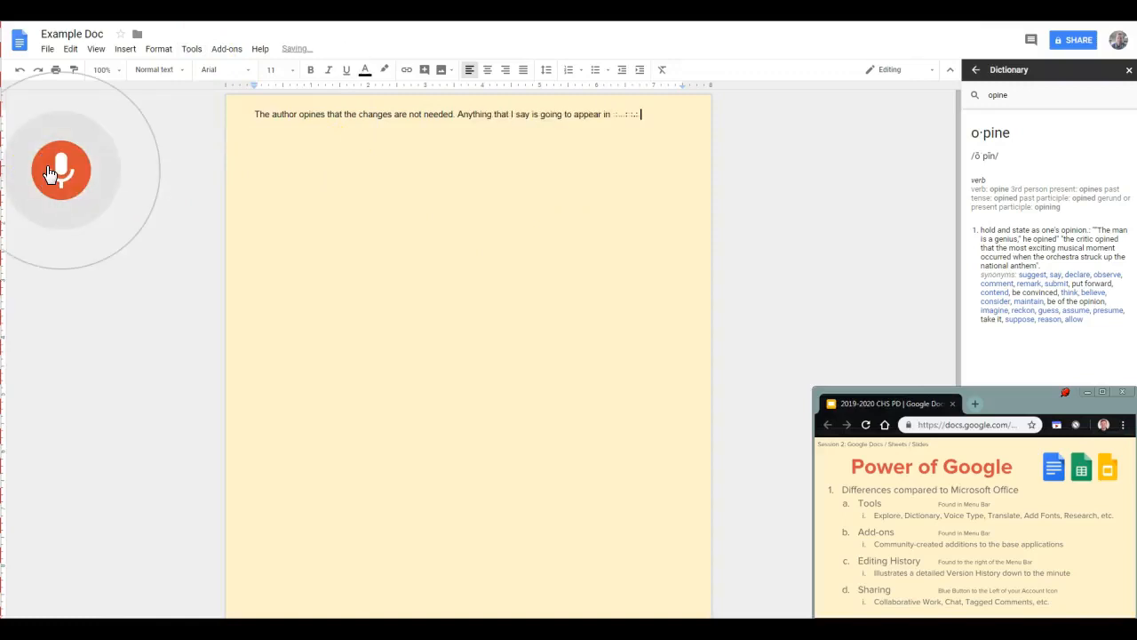
left_click(49, 172)
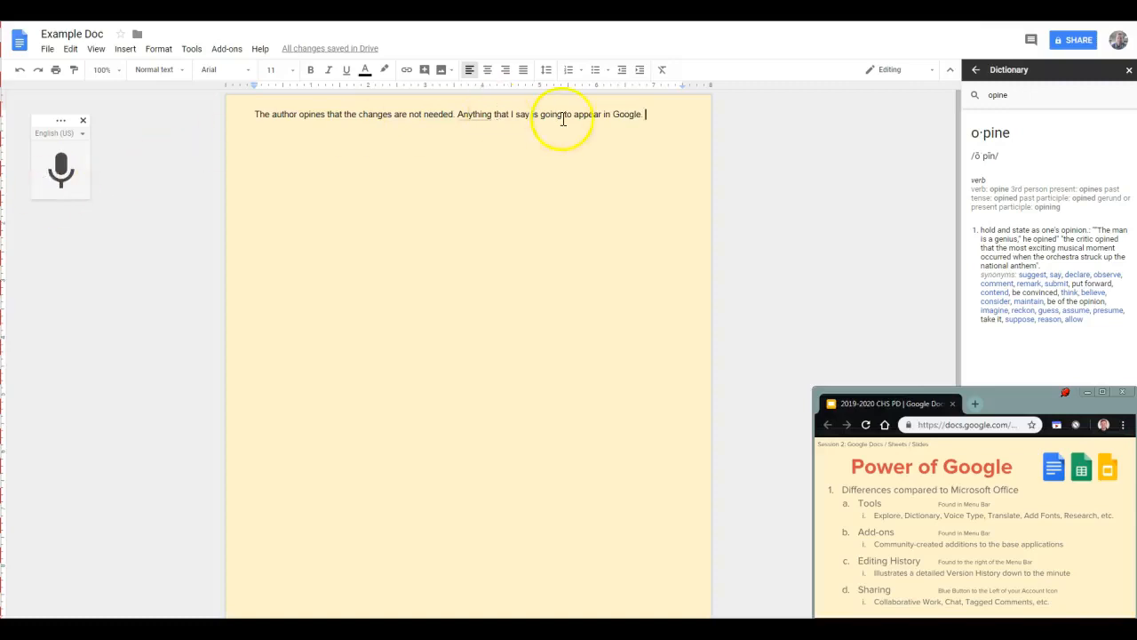
left_click(656, 113)
left_click_drag(656, 113, 457, 118)
Translate the document into German as a new translated copy.
left_click(191, 49)
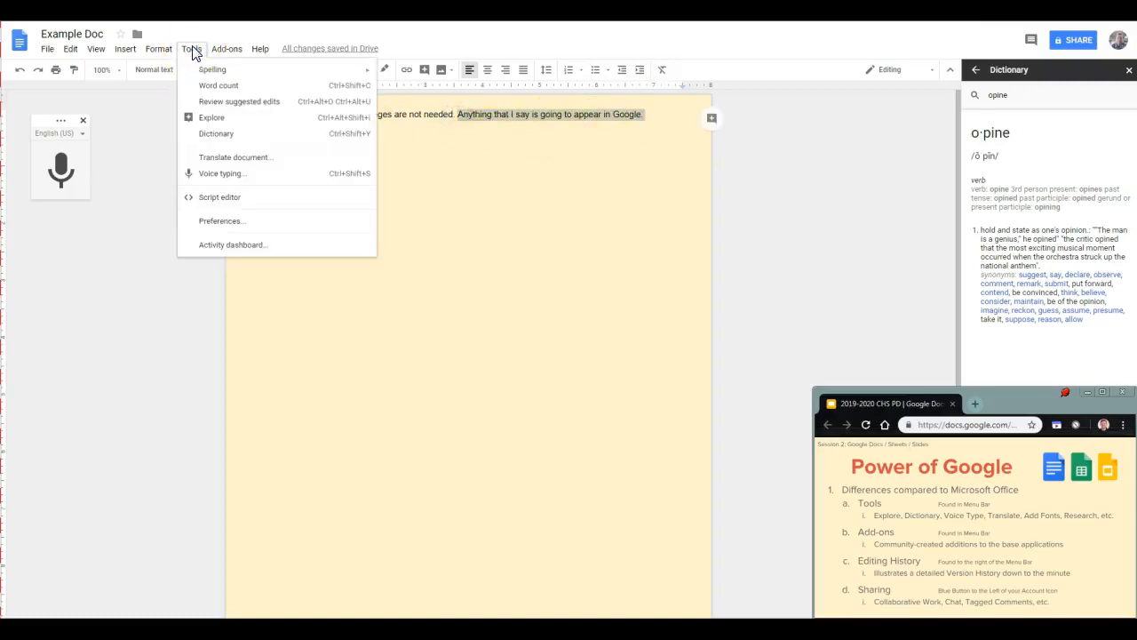
left_click(222, 52)
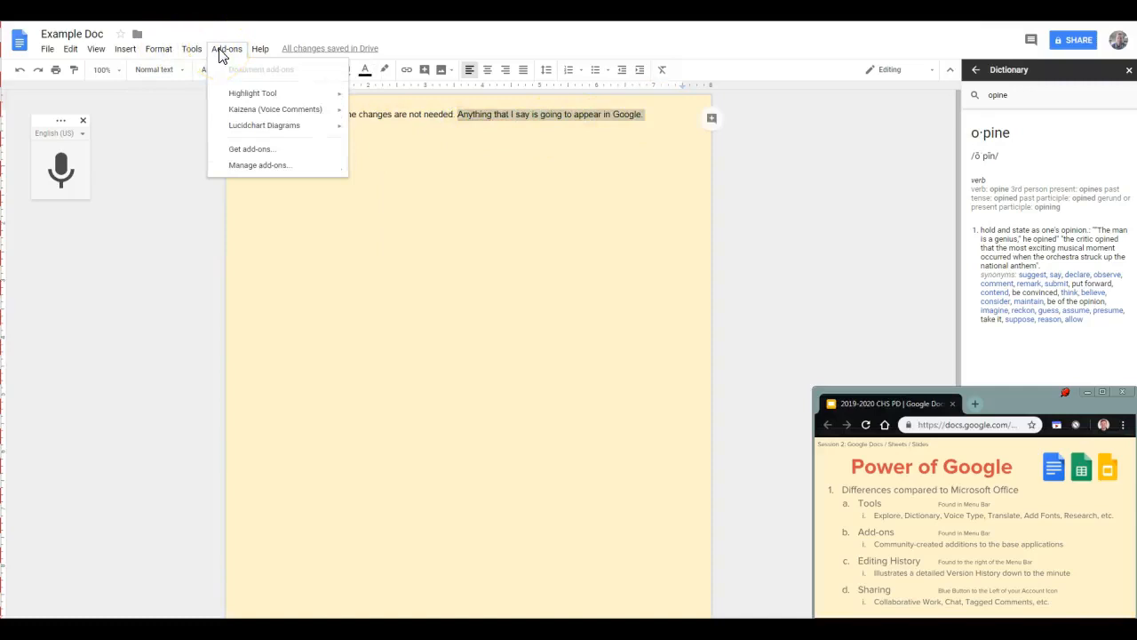
mouse_move(190, 53)
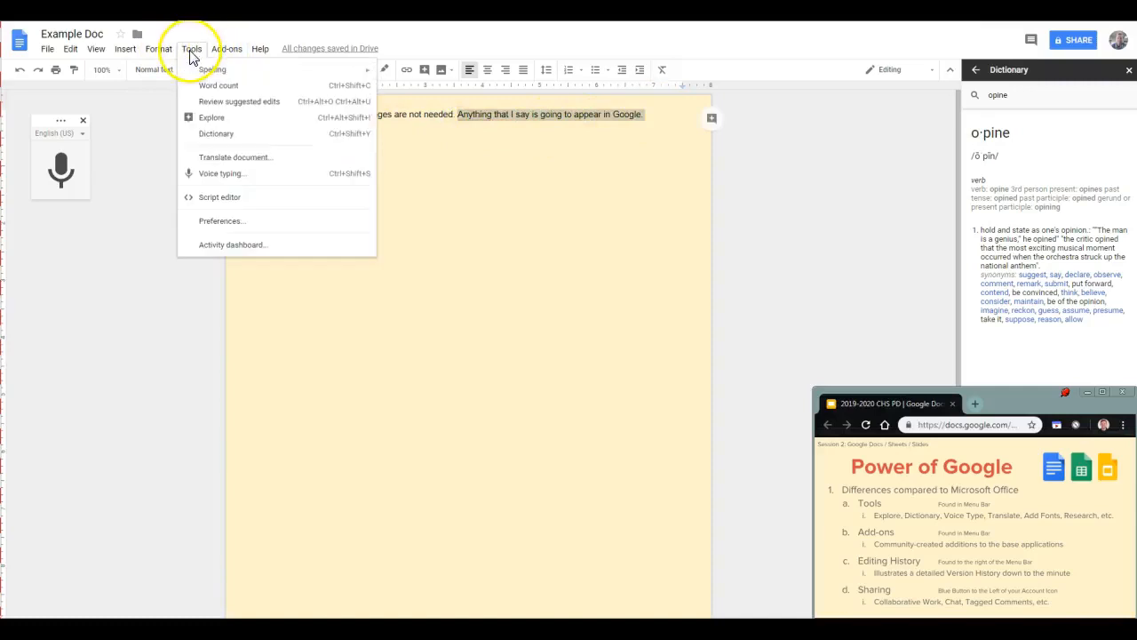
left_click(229, 160)
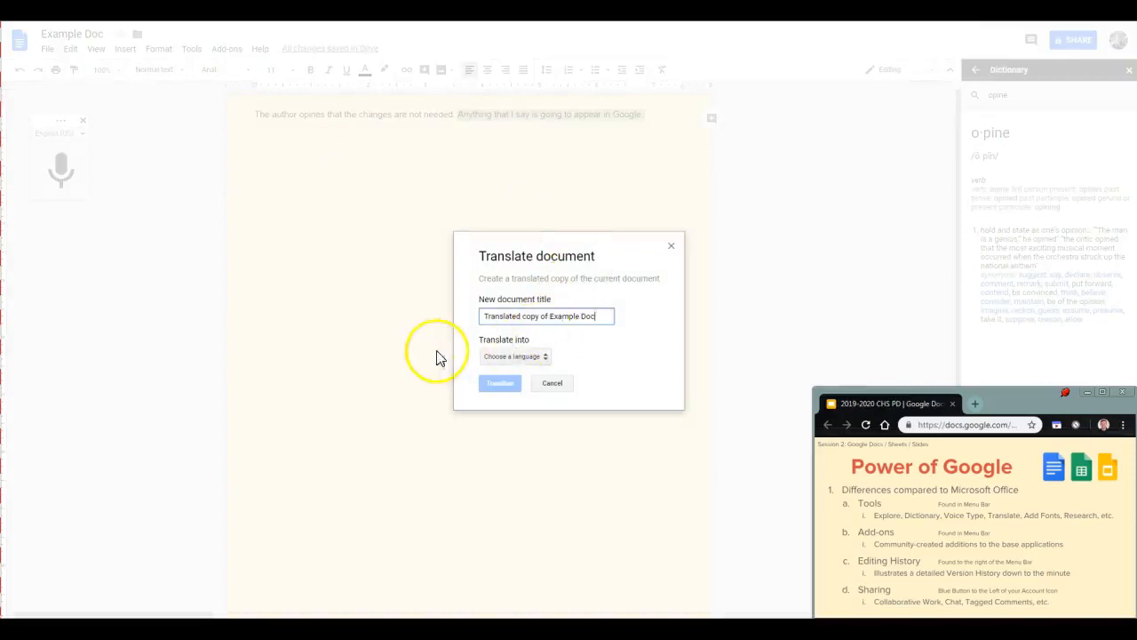
left_click(511, 356)
scroll(553, 441, "down", 4)
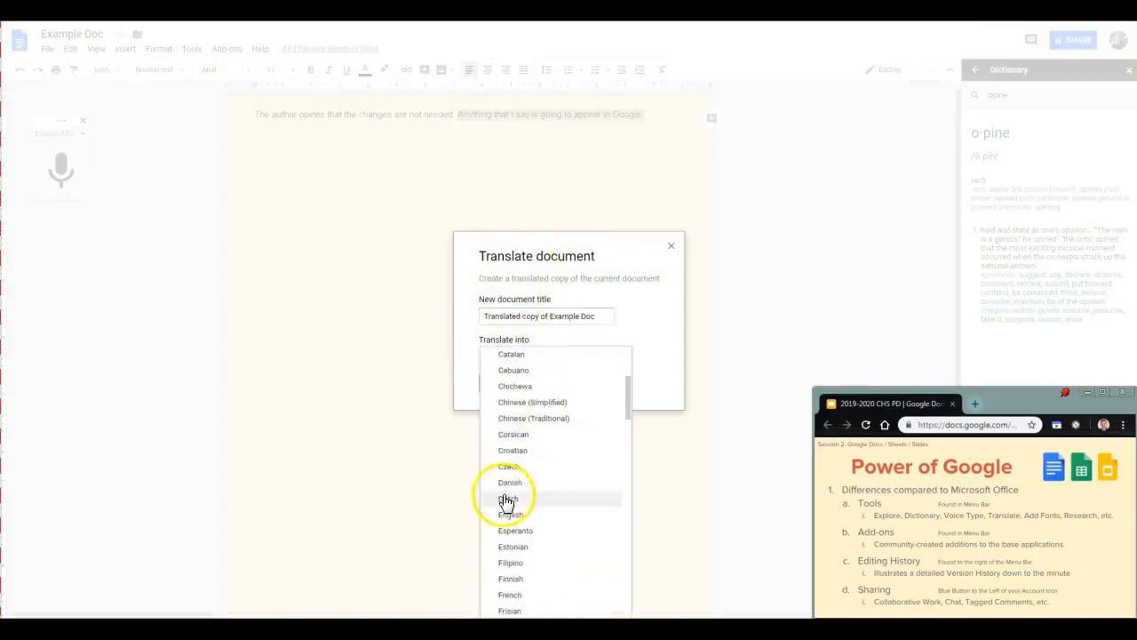
scroll(543, 536, "down", 2)
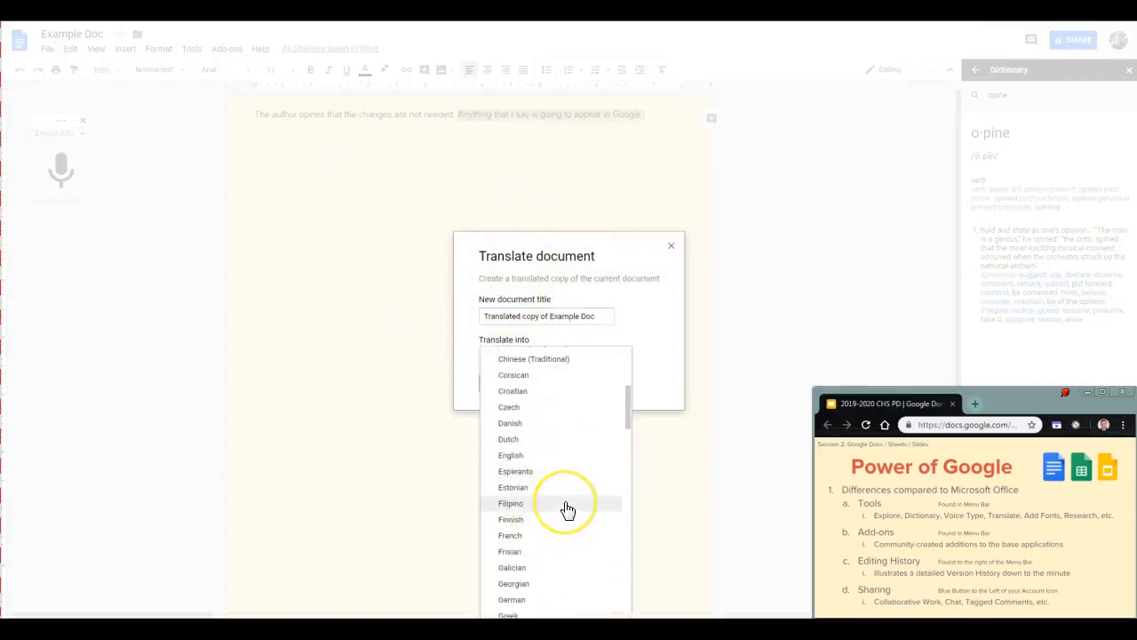
scroll(563, 510, "down", 2)
left_click(508, 543)
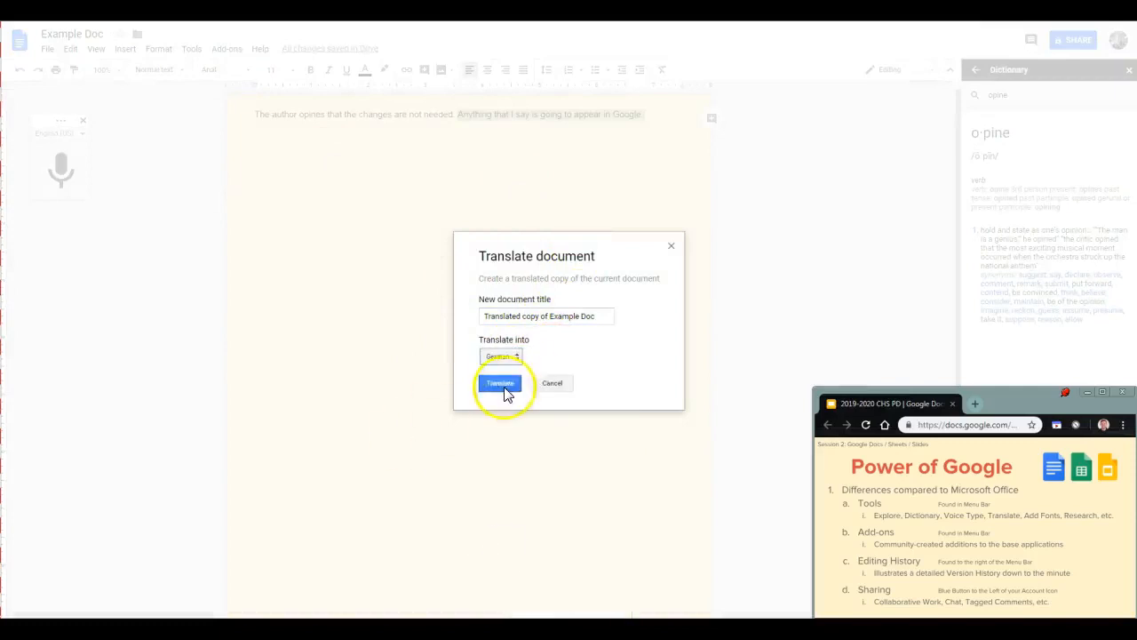
left_click(501, 384)
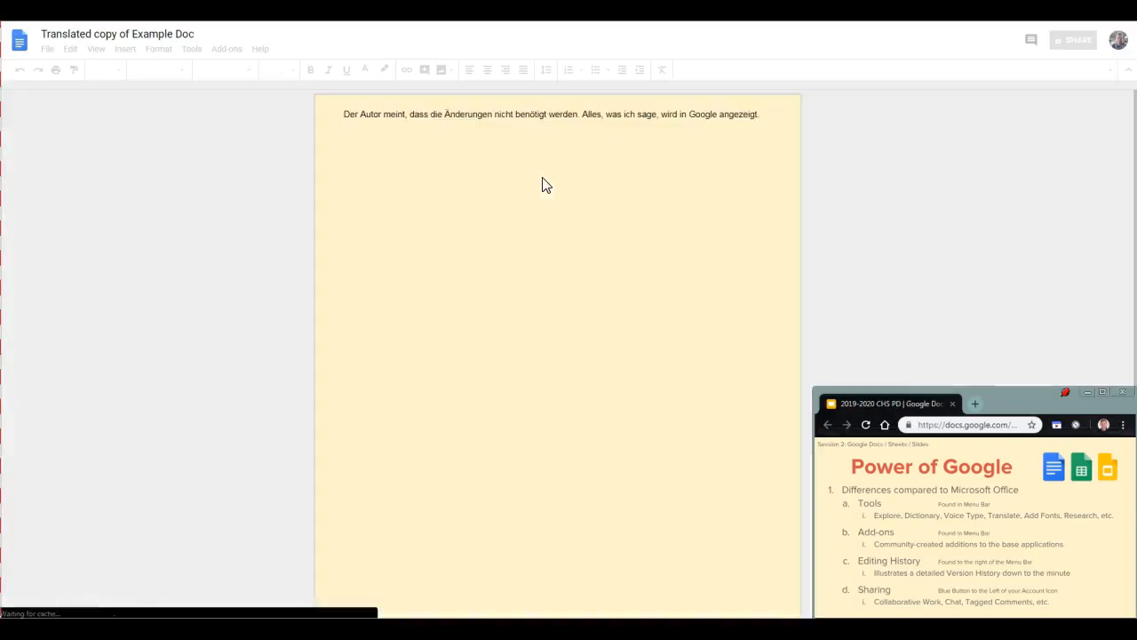
Check the German text in the translated copy by selecting its paragraph.
left_click(411, 121)
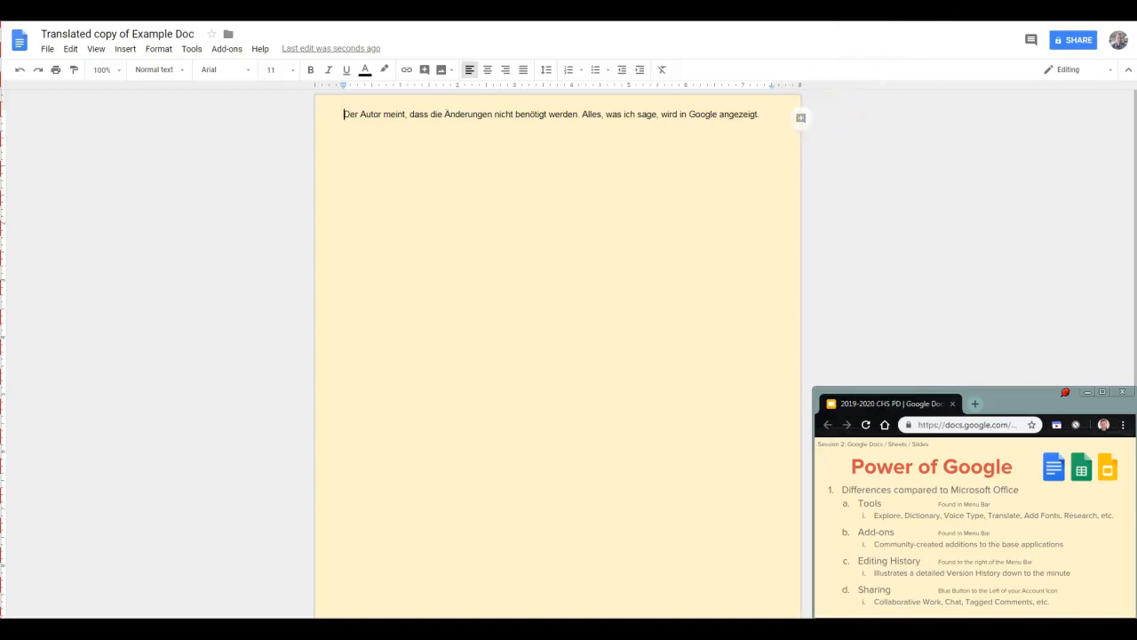
left_click(758, 114)
left_click_drag(758, 113, 347, 114)
left_click(347, 114)
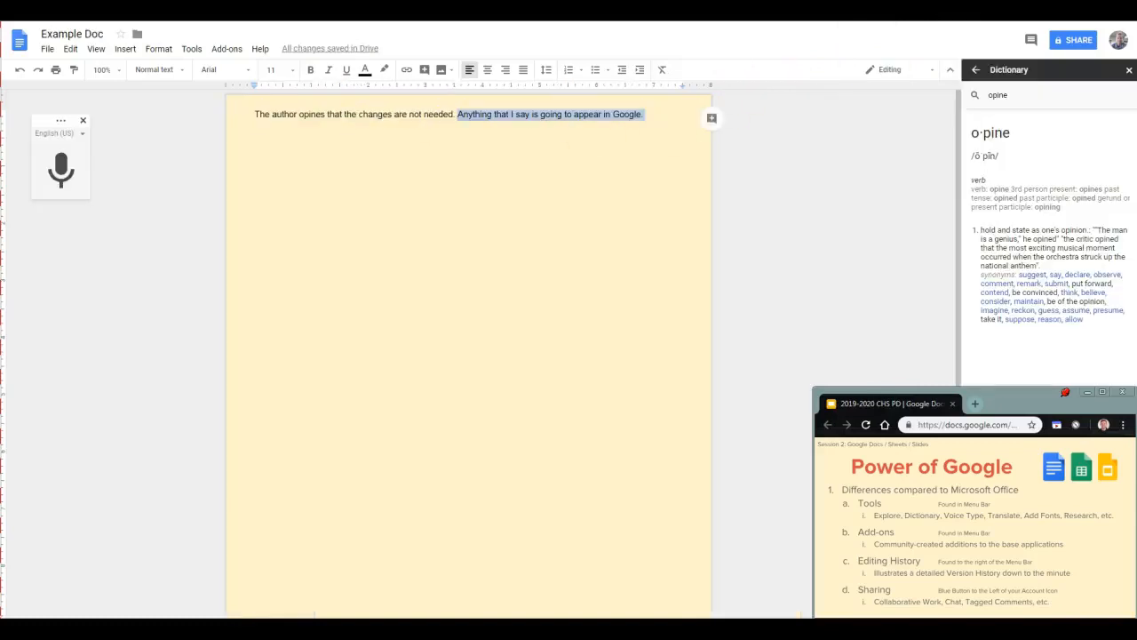
Select the sentence 'Anything that I say is going to appear in Google.'.
left_click(518, 133)
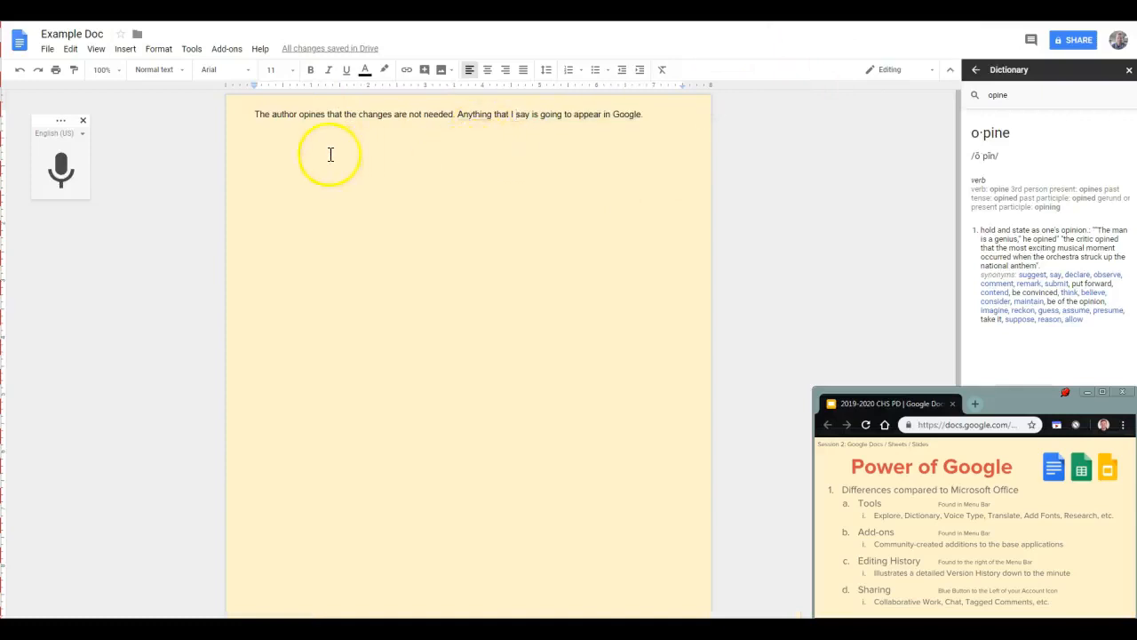
double_click(560, 114)
triple_click(563, 115)
left_click_drag(646, 114, 459, 119)
Add Patrick Hand from the full font catalogue and apply it to the selected sentence.
left_click(249, 71)
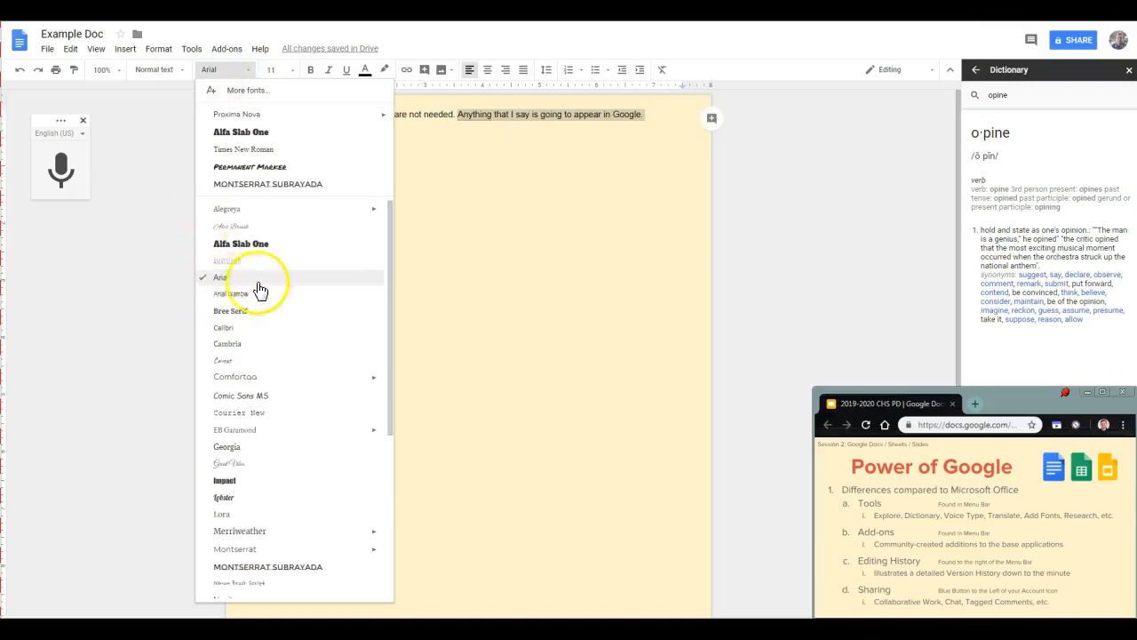
scroll(267, 293, "down", 5)
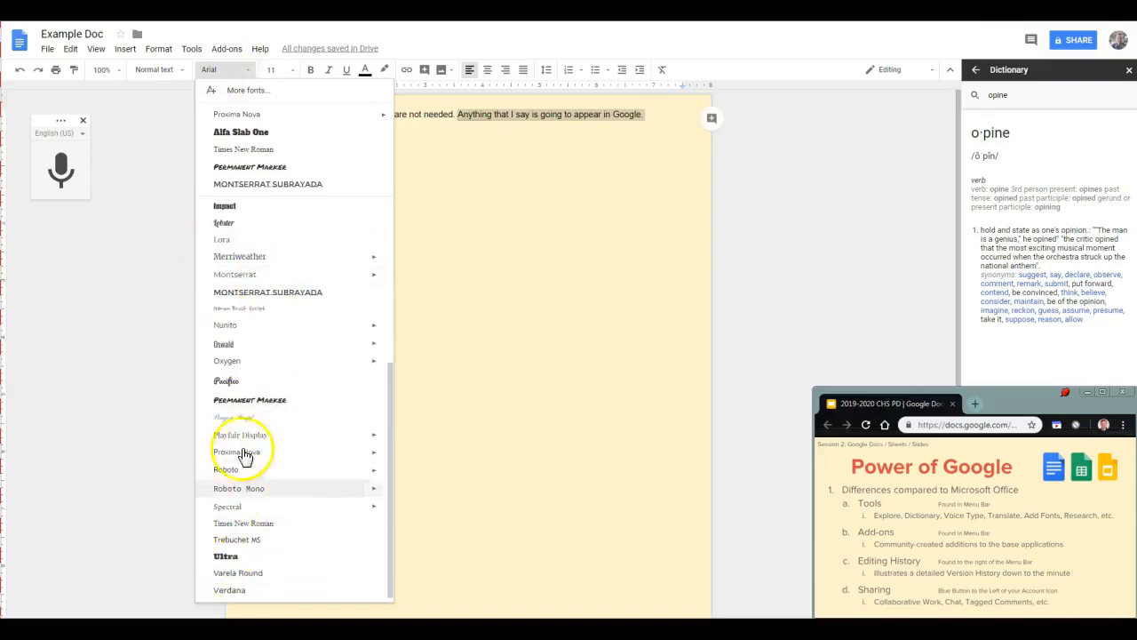
scroll(254, 309, "up", 3)
scroll(254, 302, "up", 2)
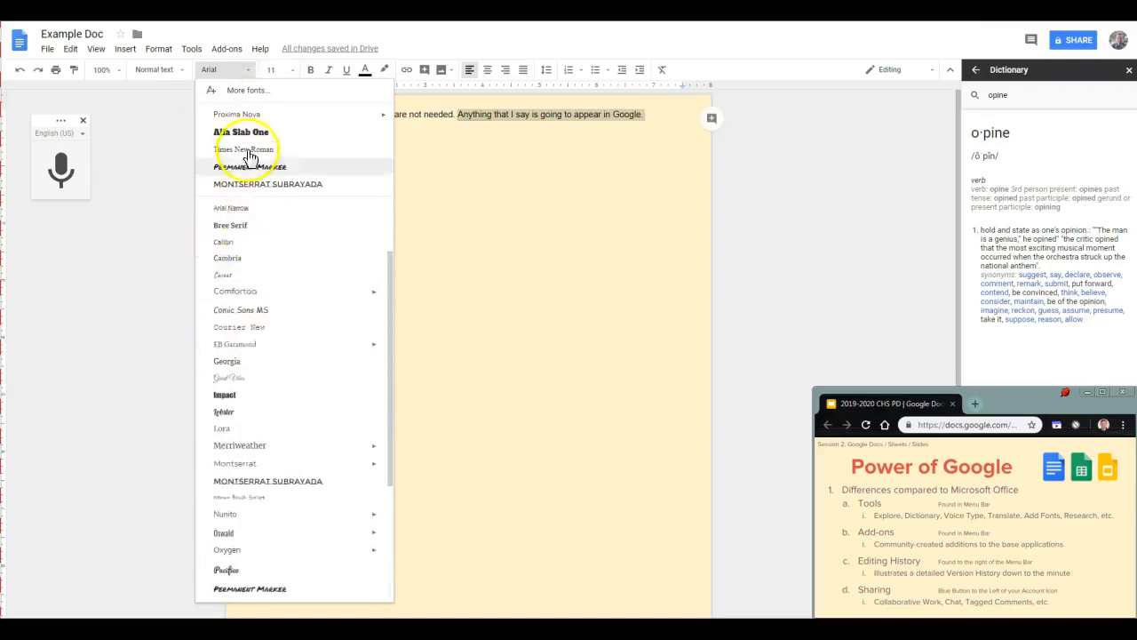
left_click(244, 92)
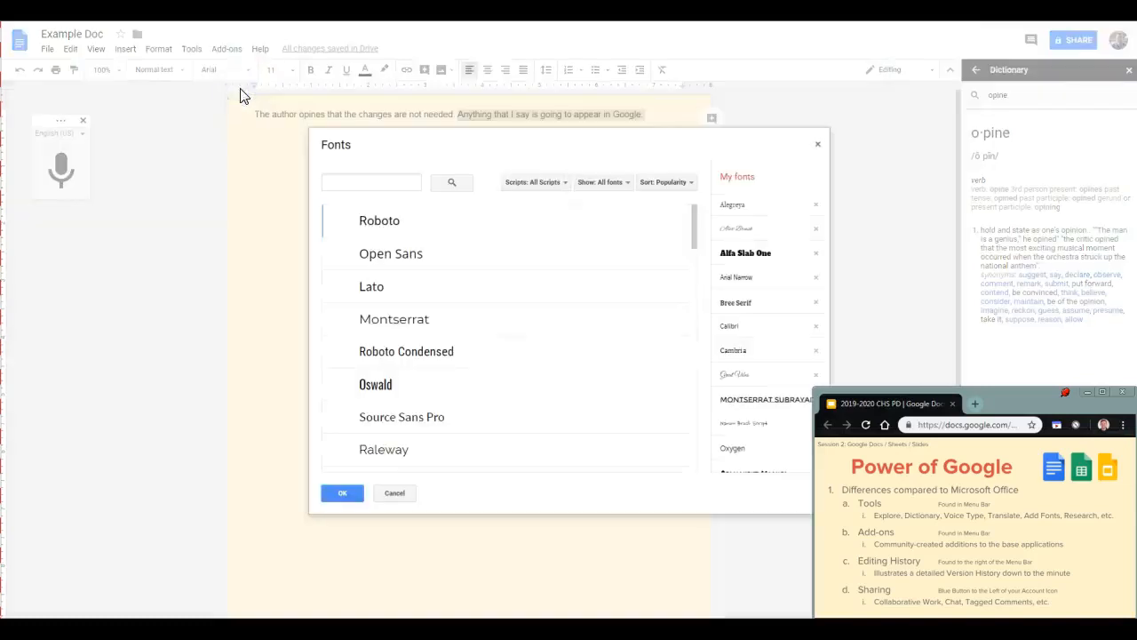
scroll(543, 347, "down", 3)
scroll(544, 347, "down", 6)
scroll(544, 346, "down", 4)
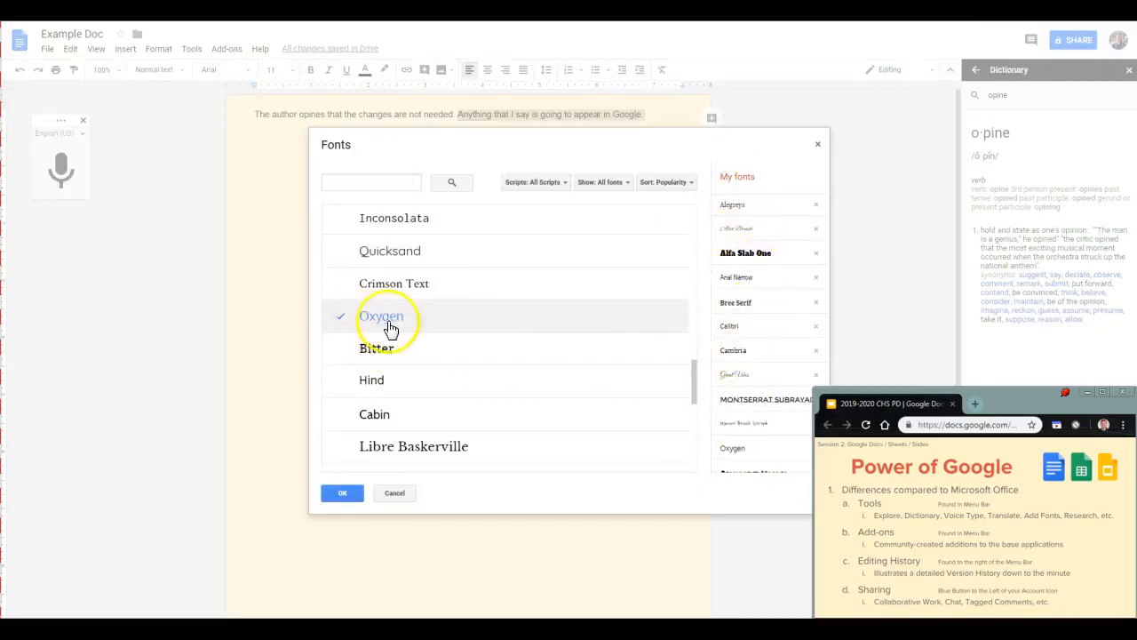
scroll(381, 325, "down", 2)
scroll(382, 325, "down", 10)
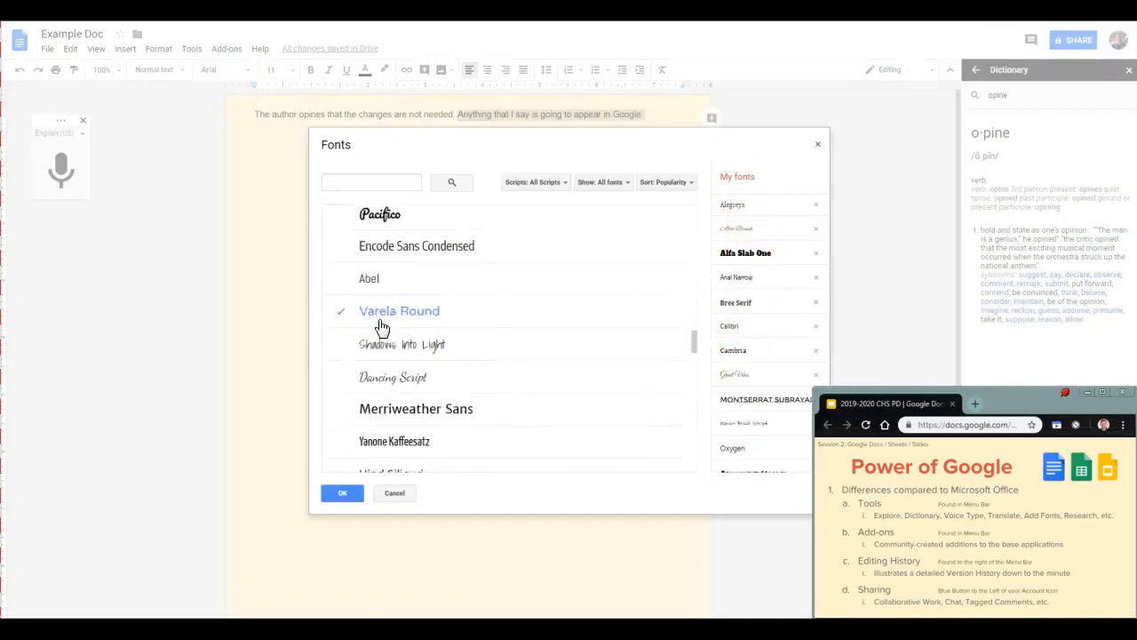
scroll(381, 326, "down", 10)
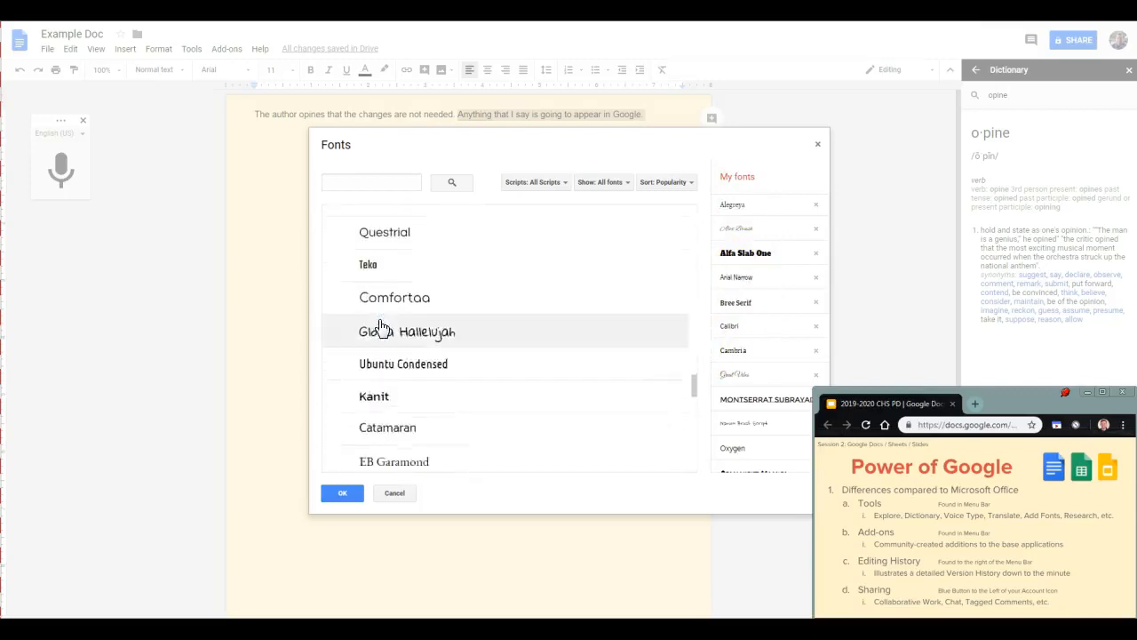
scroll(381, 325, "down", 5)
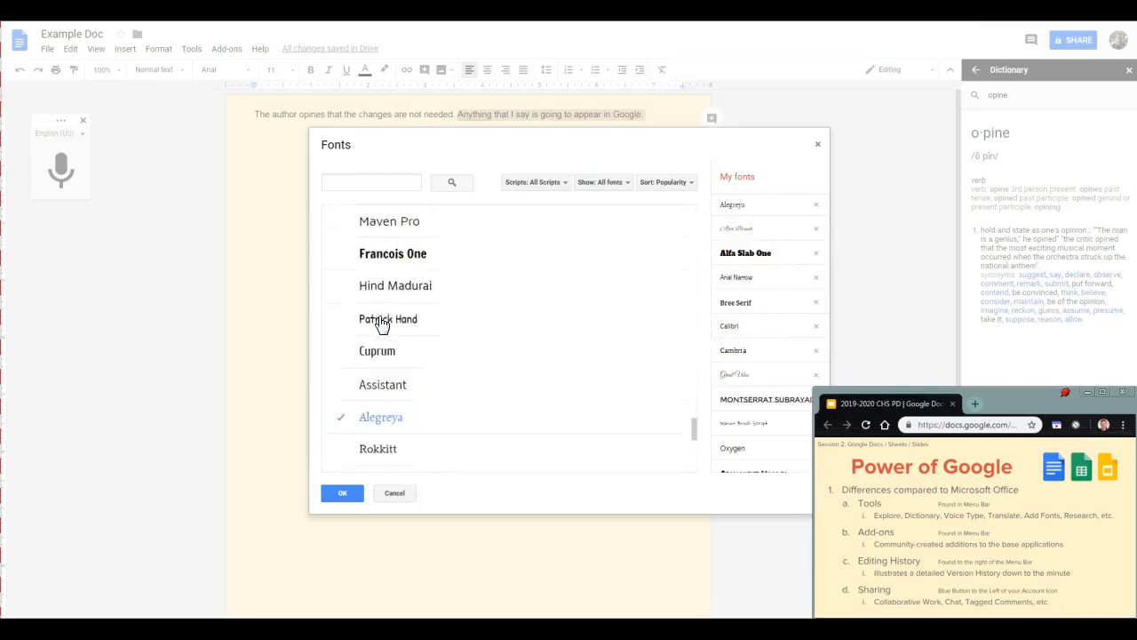
left_click(385, 325)
left_click(342, 494)
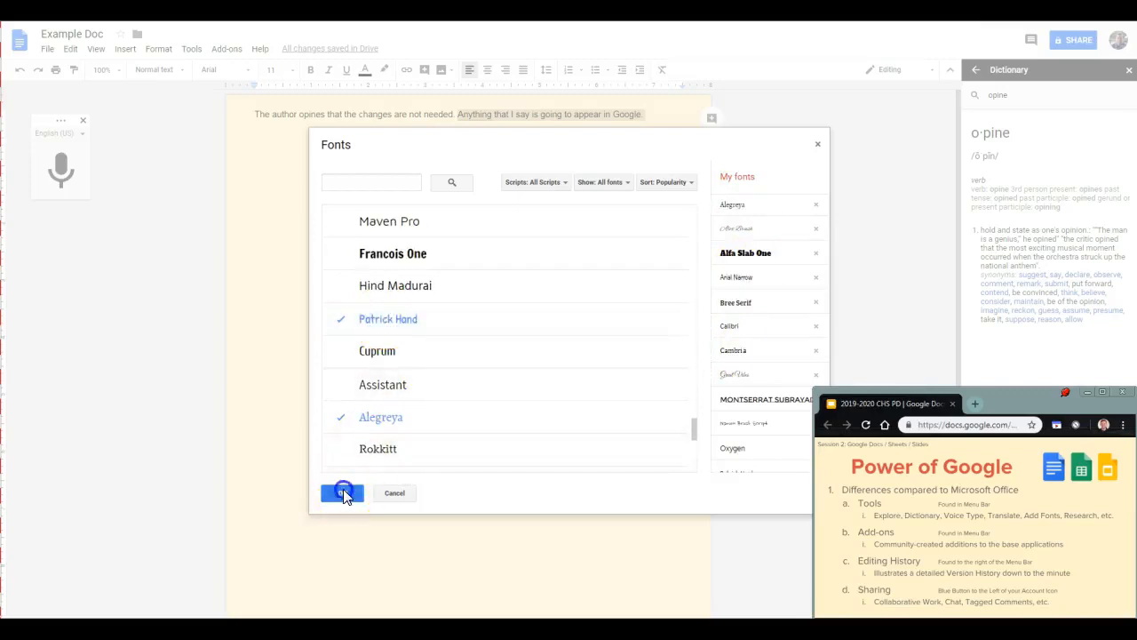
left_click(516, 114)
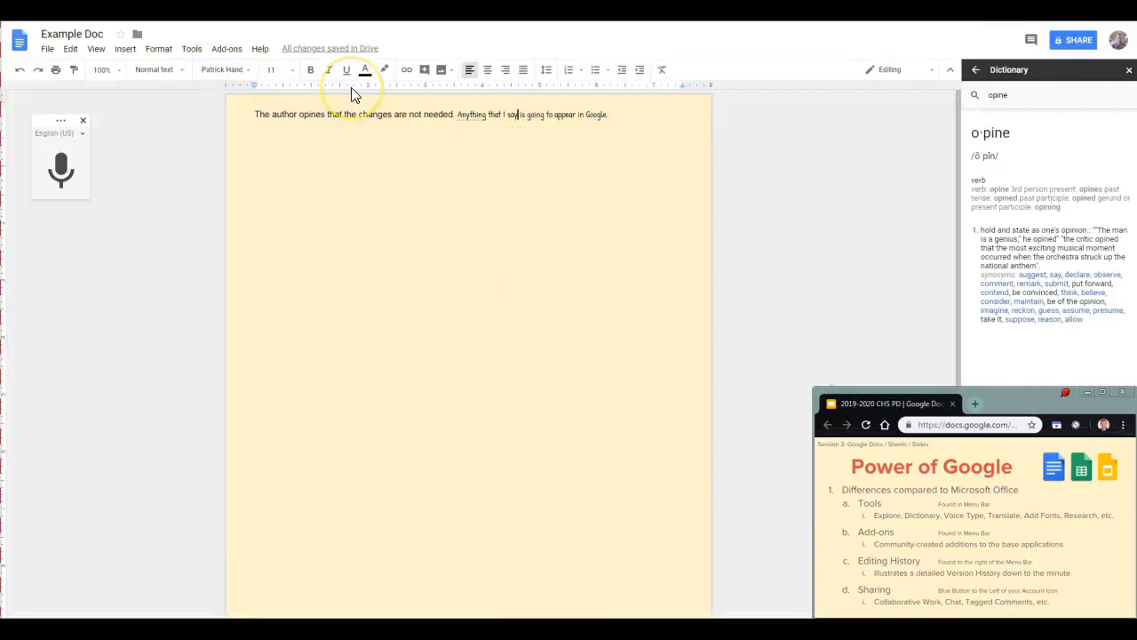
Start a new line below the sentence and type the African Elephants heading.
left_click(614, 115)
key("Return")
type("Atrican Elephants")
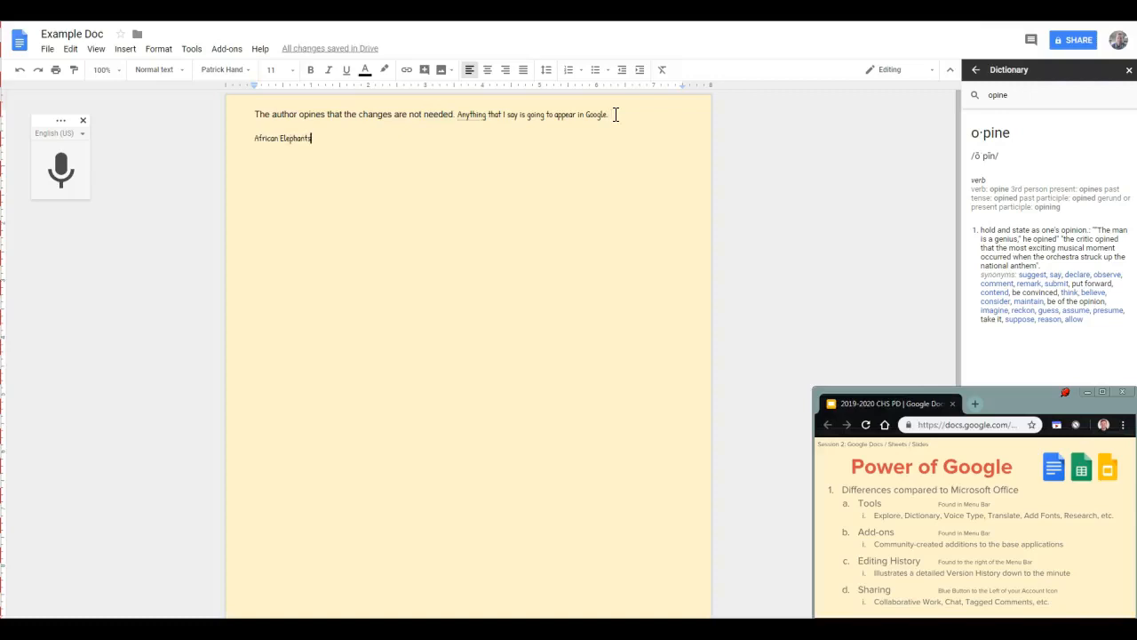
Search Explore for African elephant and cite the WWF result as a footnote after the heading.
left_click(184, 52)
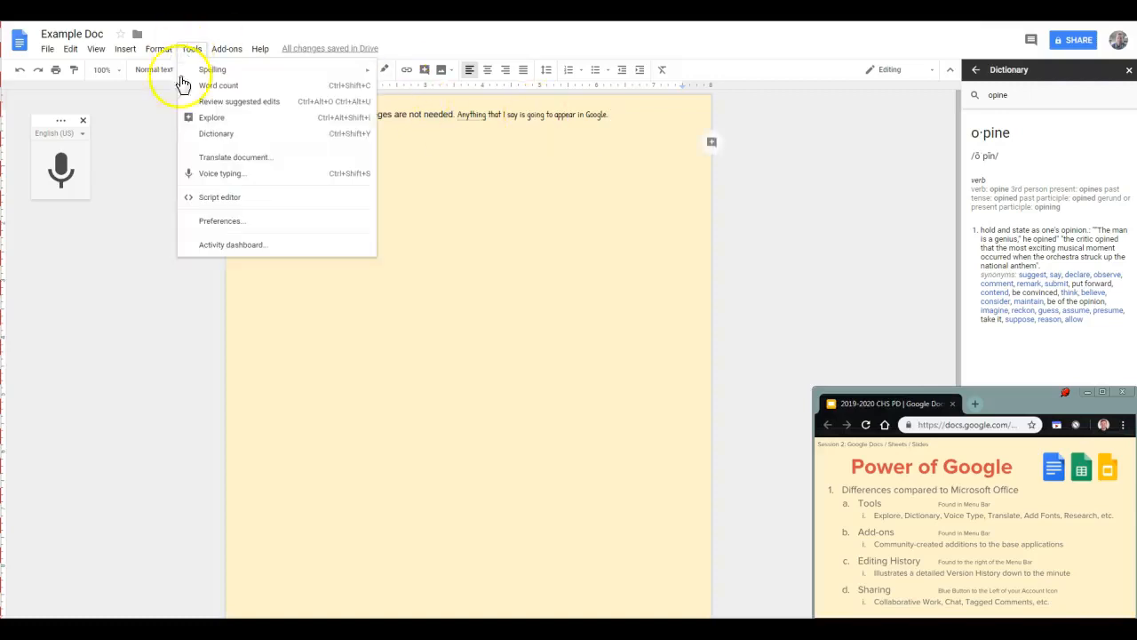
left_click(202, 120)
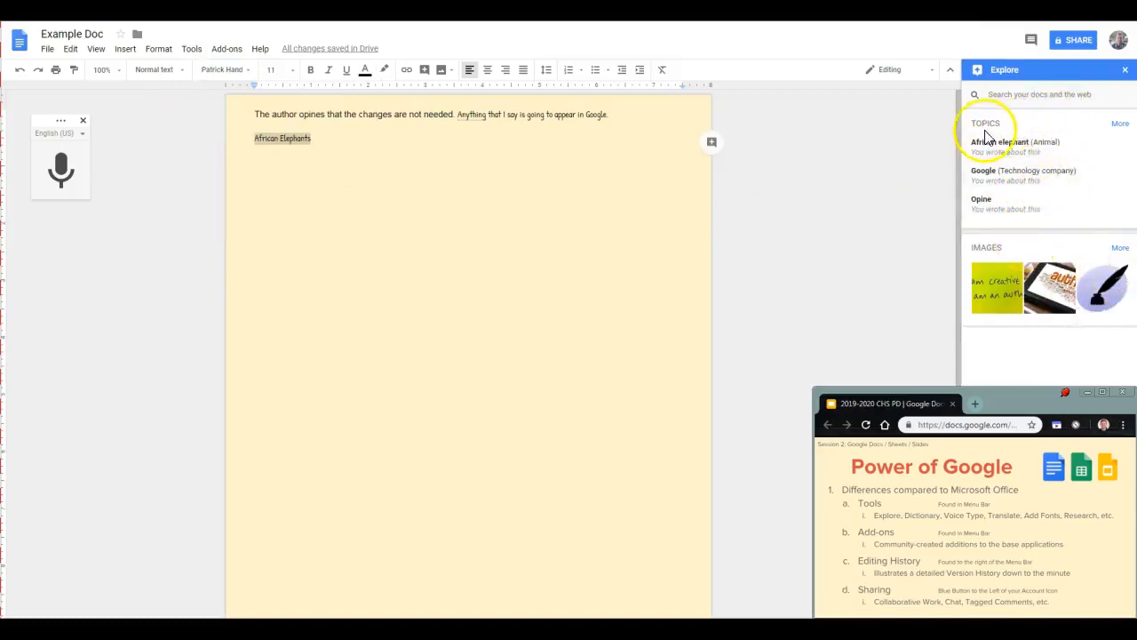
left_click(1122, 124)
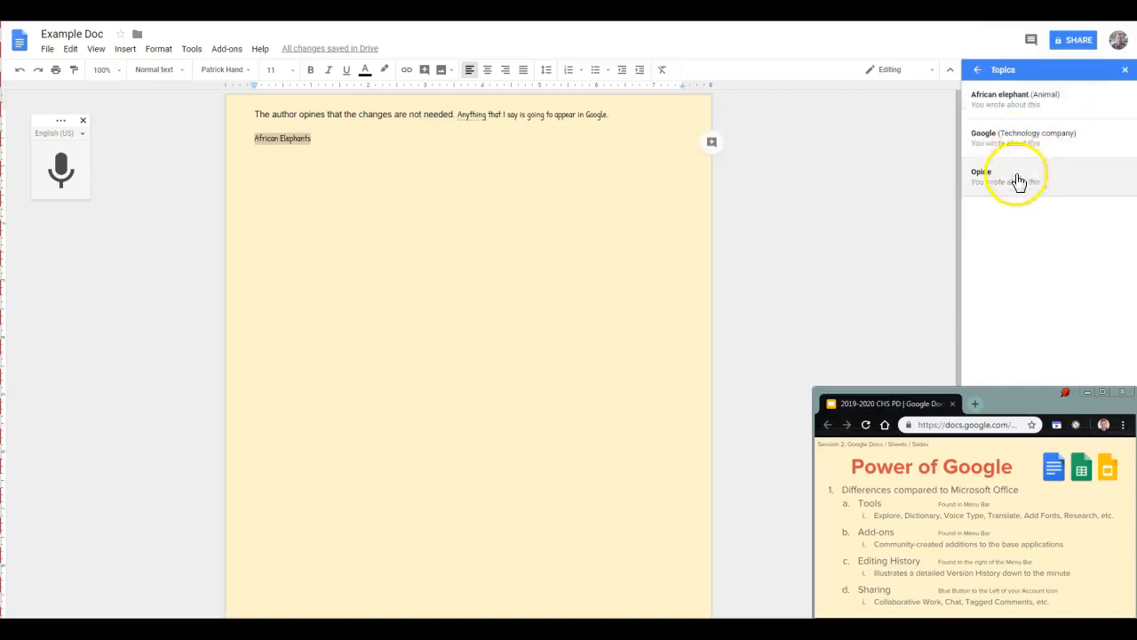
left_click(1012, 104)
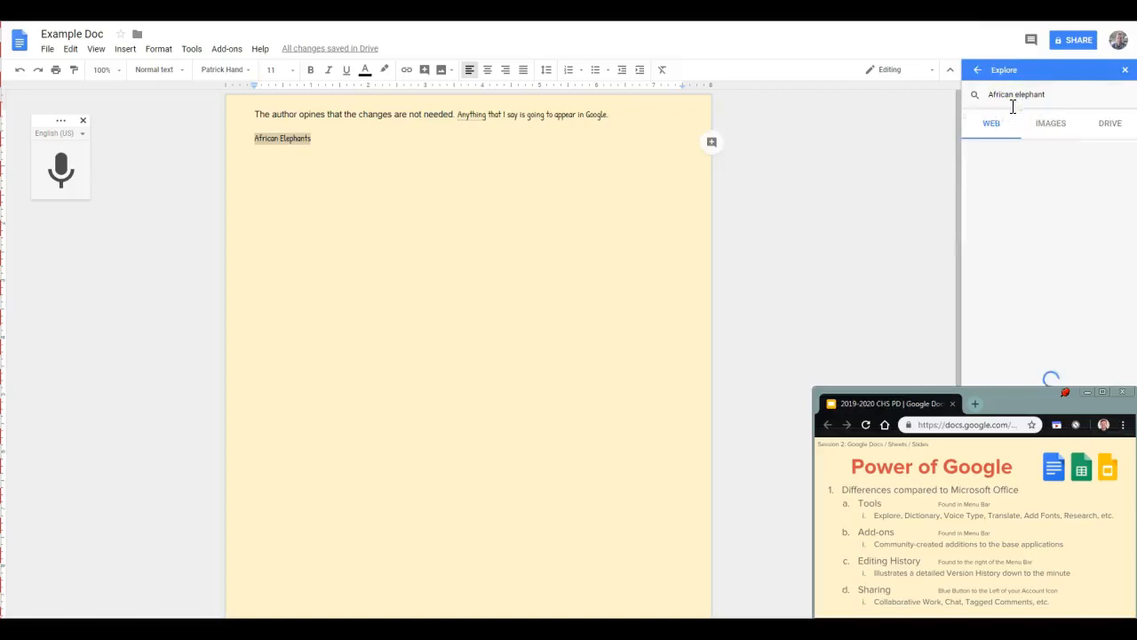
scroll(1054, 320, "down", 1)
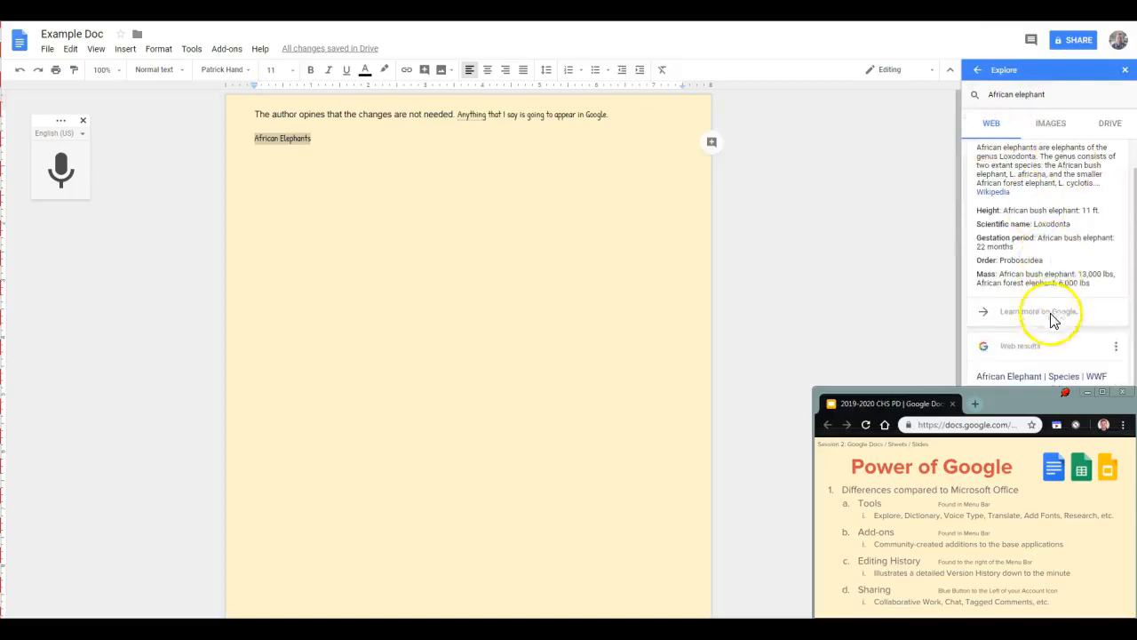
scroll(1046, 222, "up", 1)
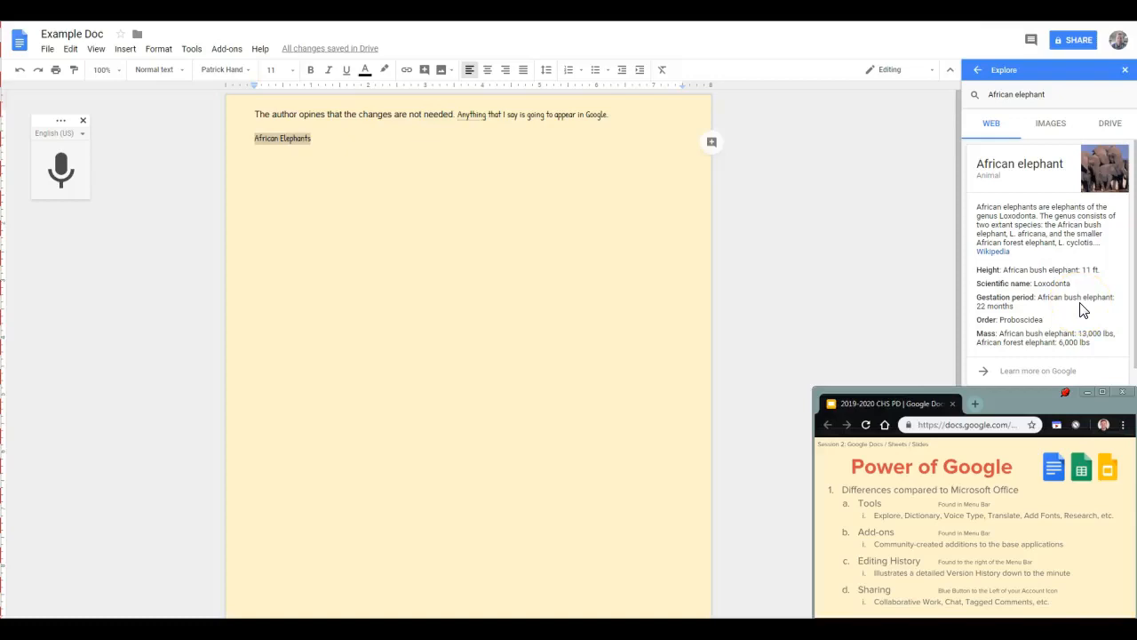
left_click(324, 146)
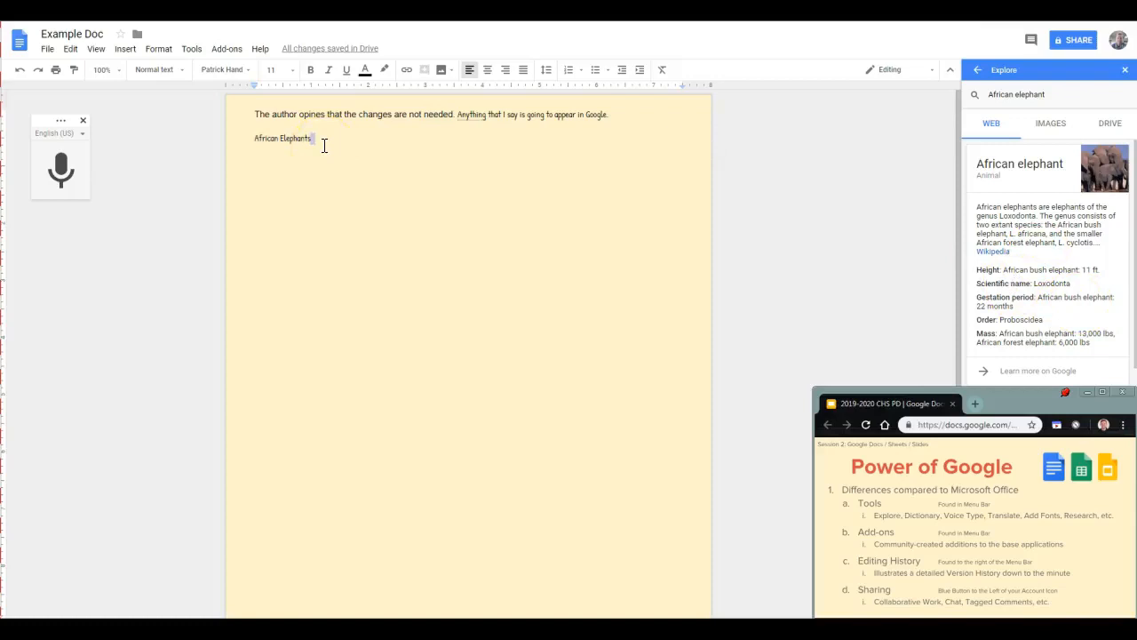
scroll(1075, 258, "down", 3)
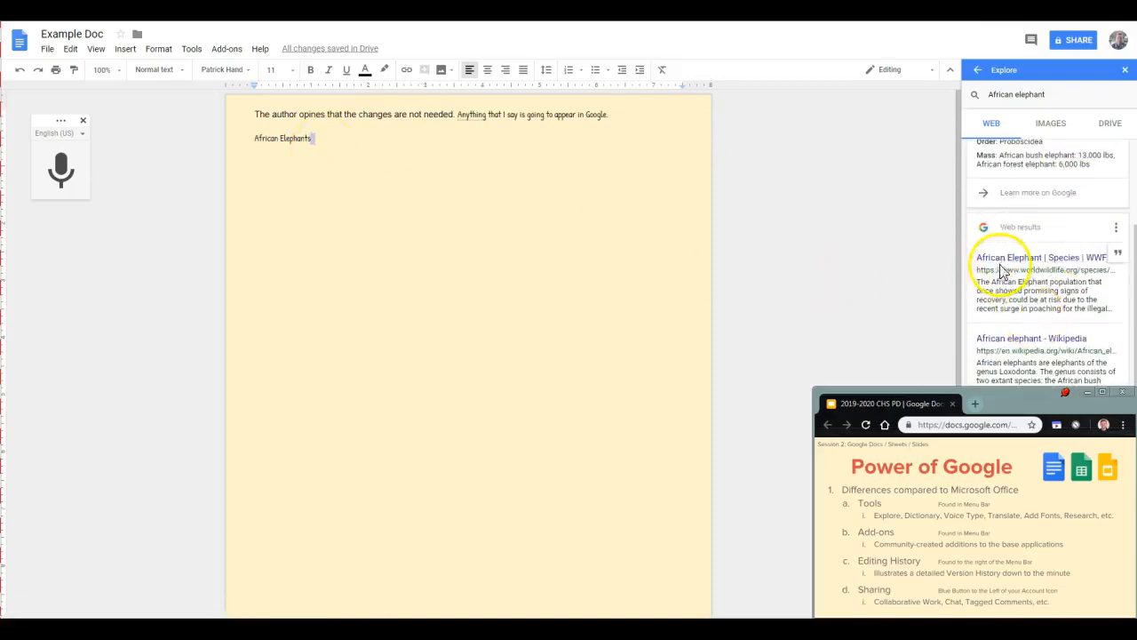
left_click(1119, 257)
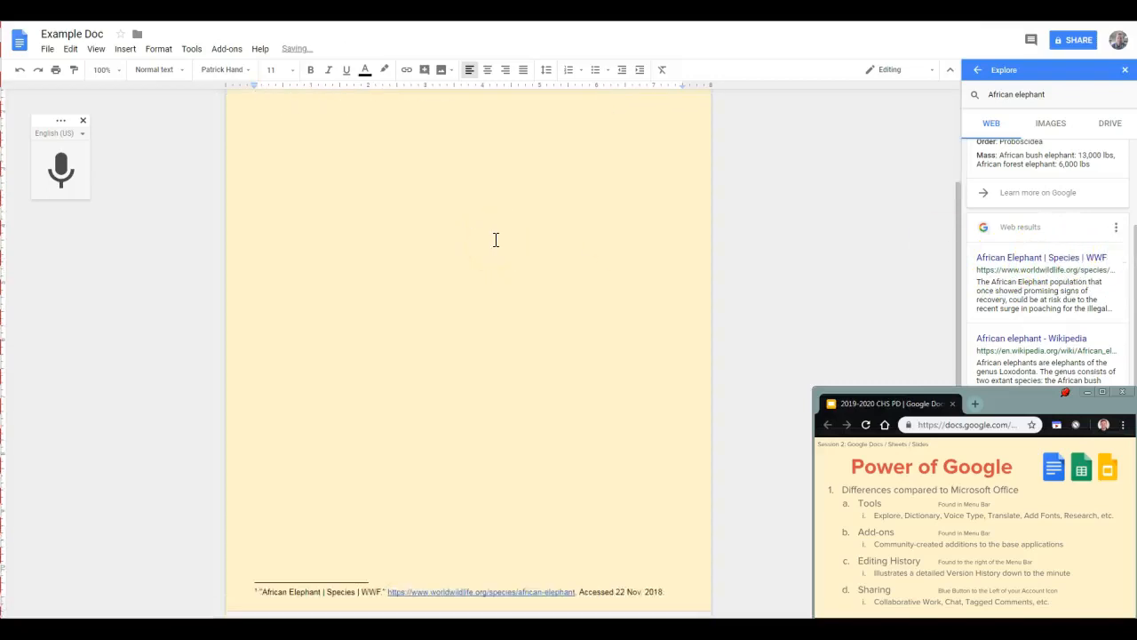
scroll(496, 240, "up", 2)
scroll(361, 150, "down", 2)
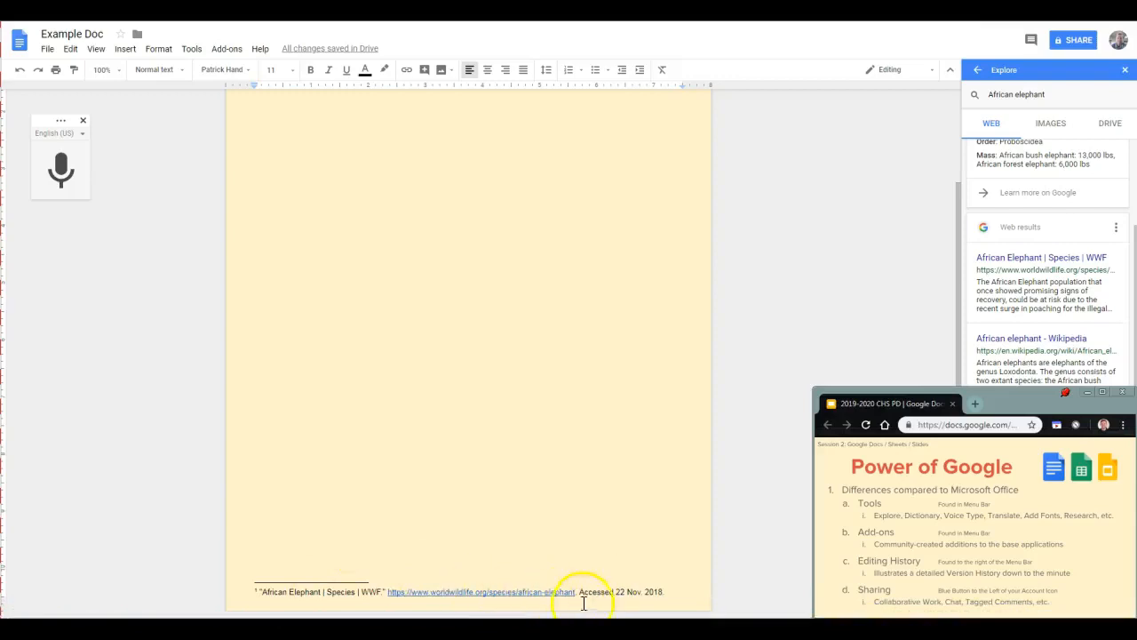
scroll(756, 533, "up", 5)
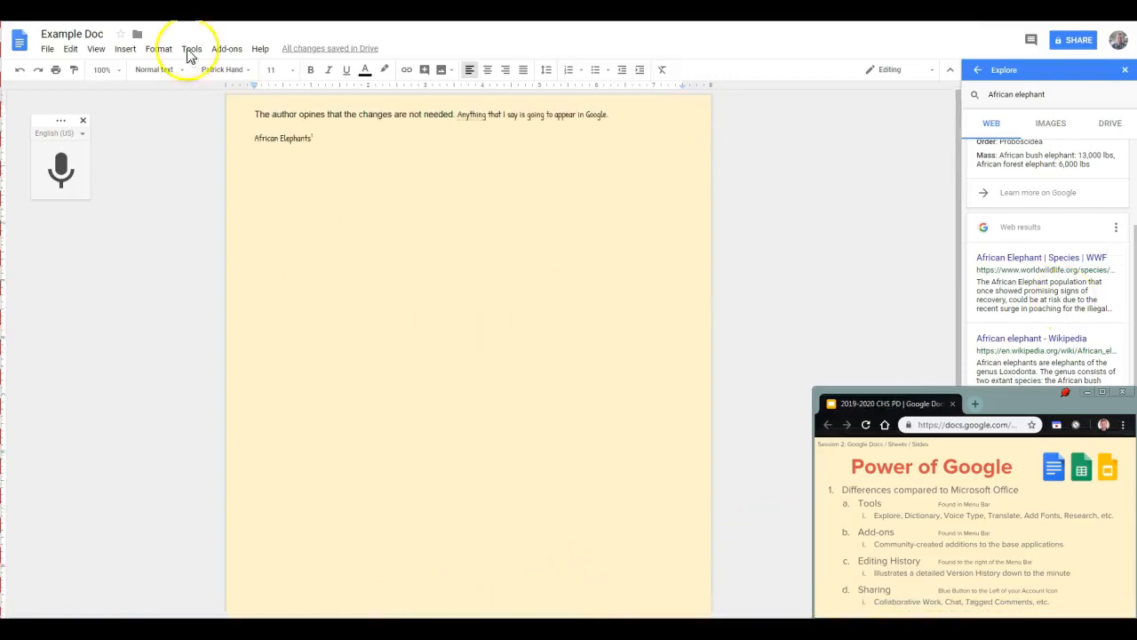
Insert the standing elephant photo from Explore's suggested images.
left_click(977, 78)
left_click(978, 79)
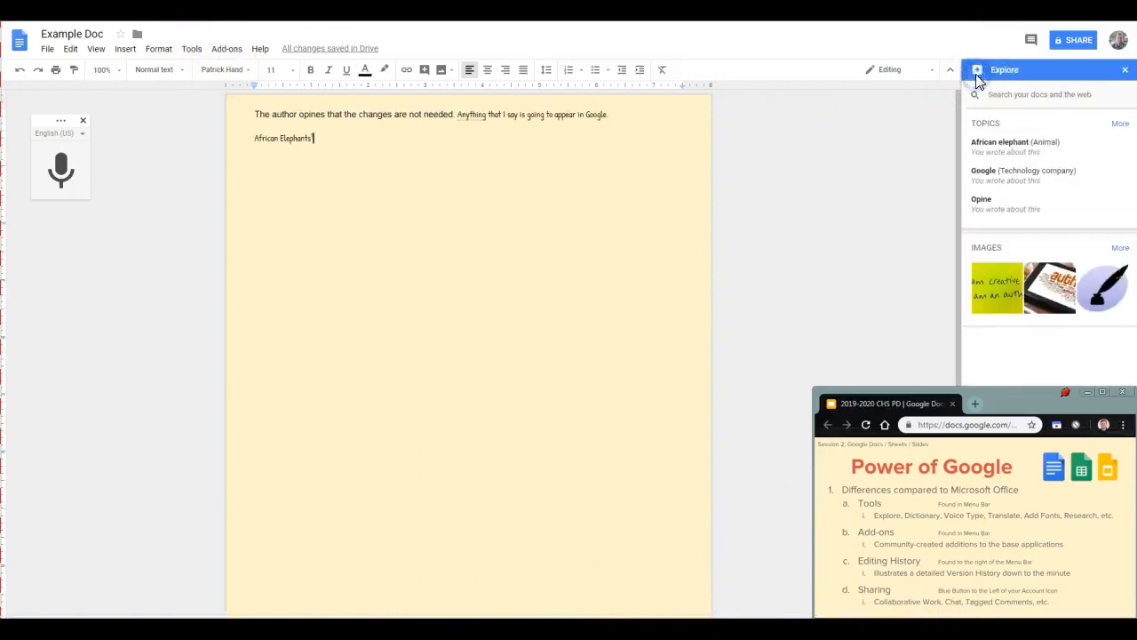
left_click(1117, 250)
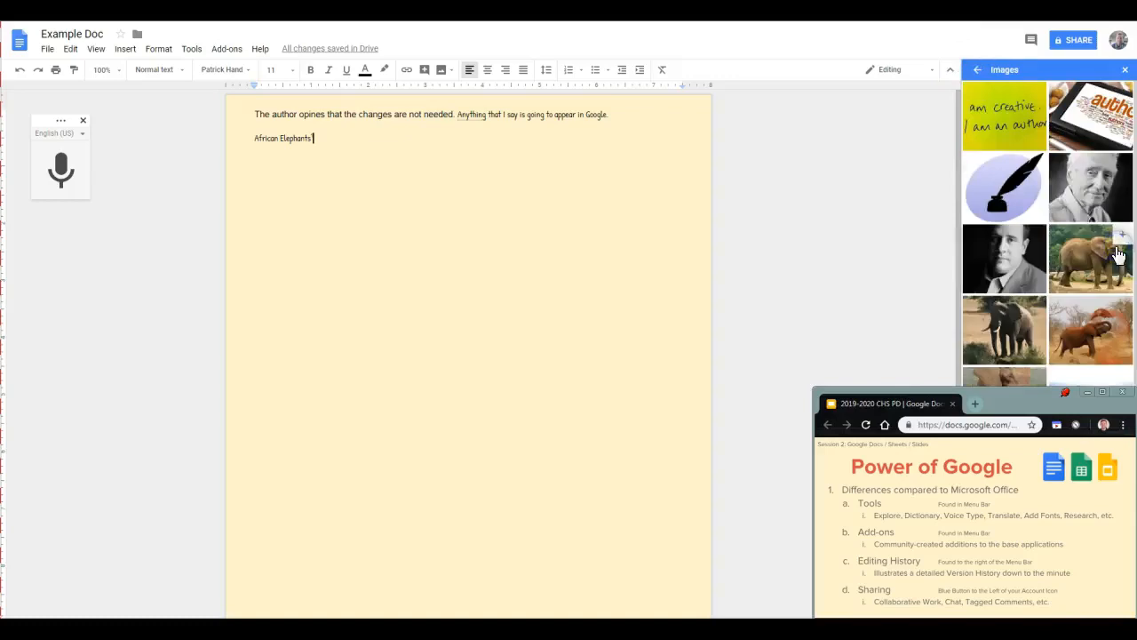
scroll(1061, 199, "down", 1)
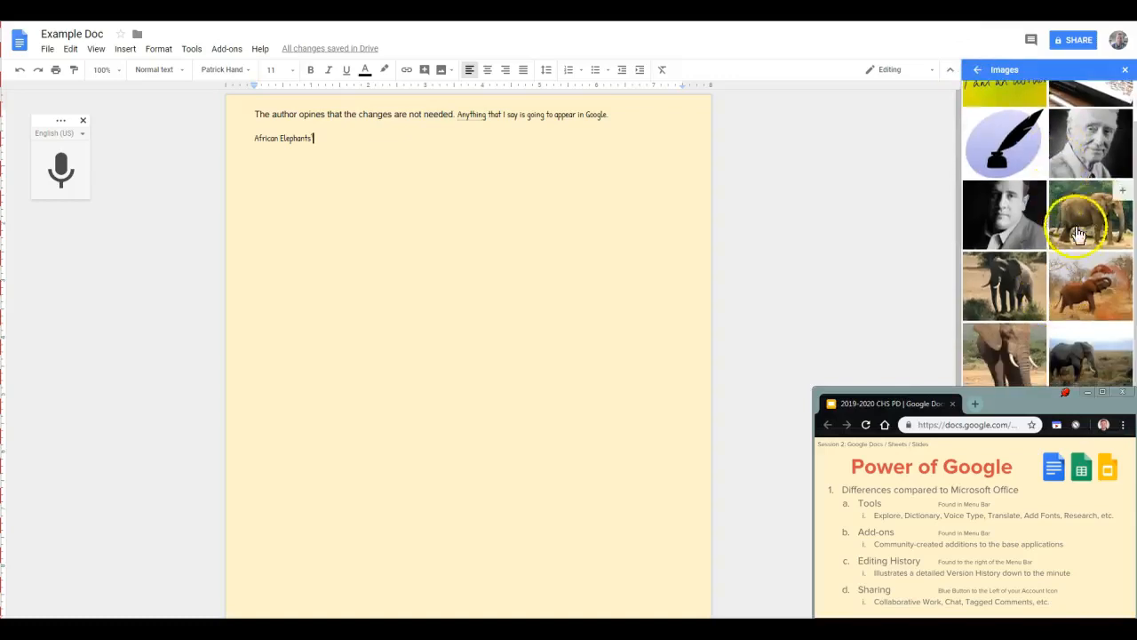
left_click(1126, 195)
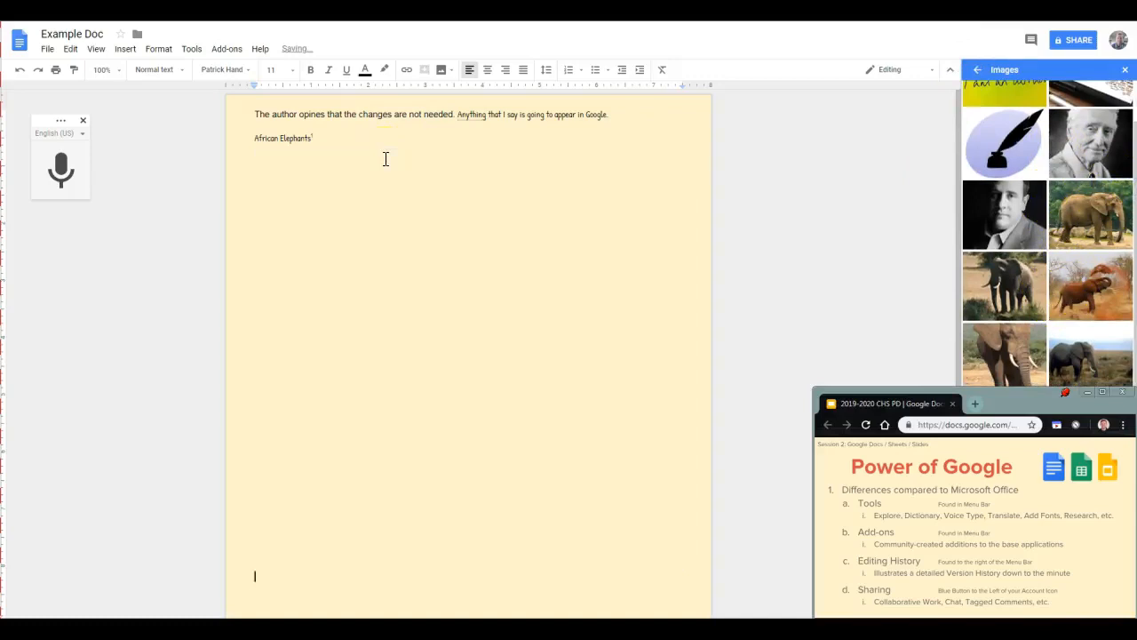
Shrink the photo to about half size, keep it In line, and close voice typing.
scroll(435, 249, "down", 2)
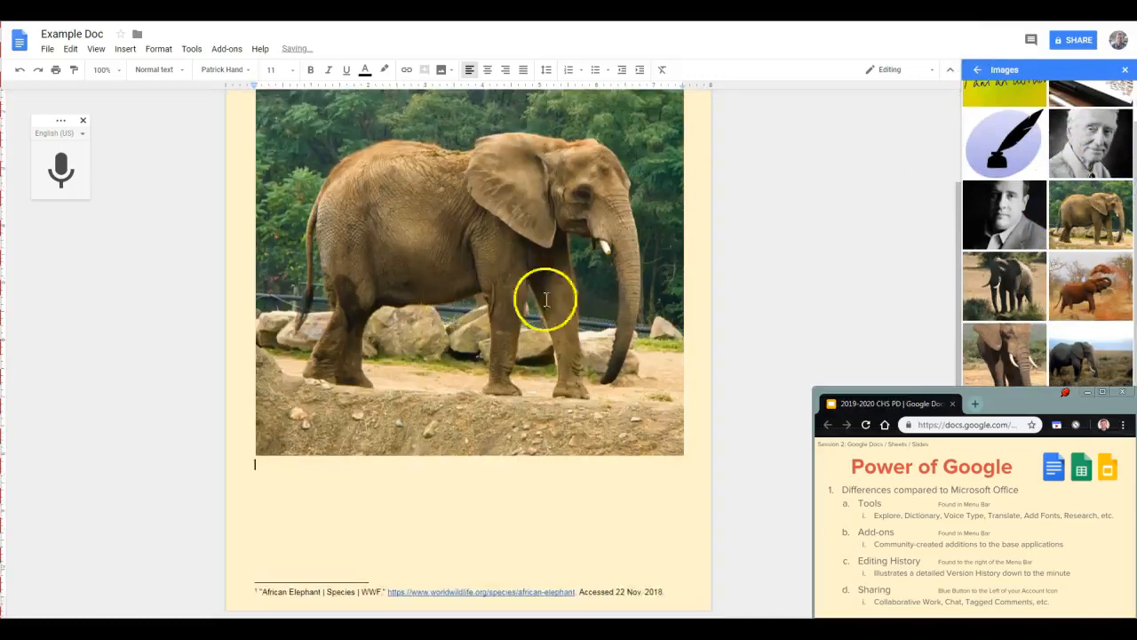
left_click(649, 349)
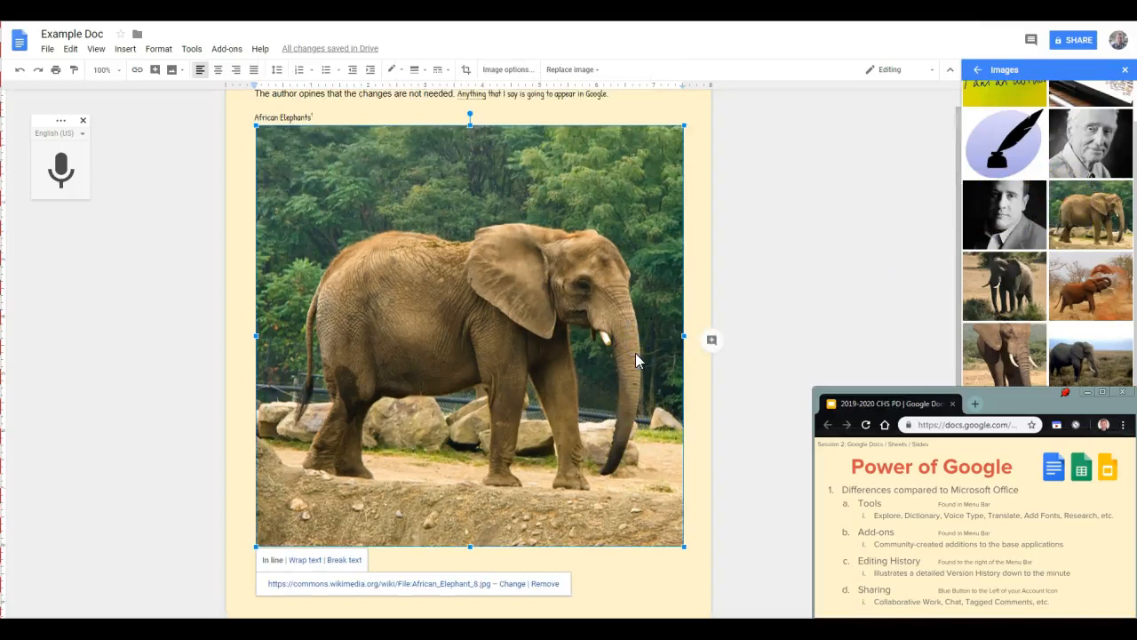
scroll(469, 433, "down", 1)
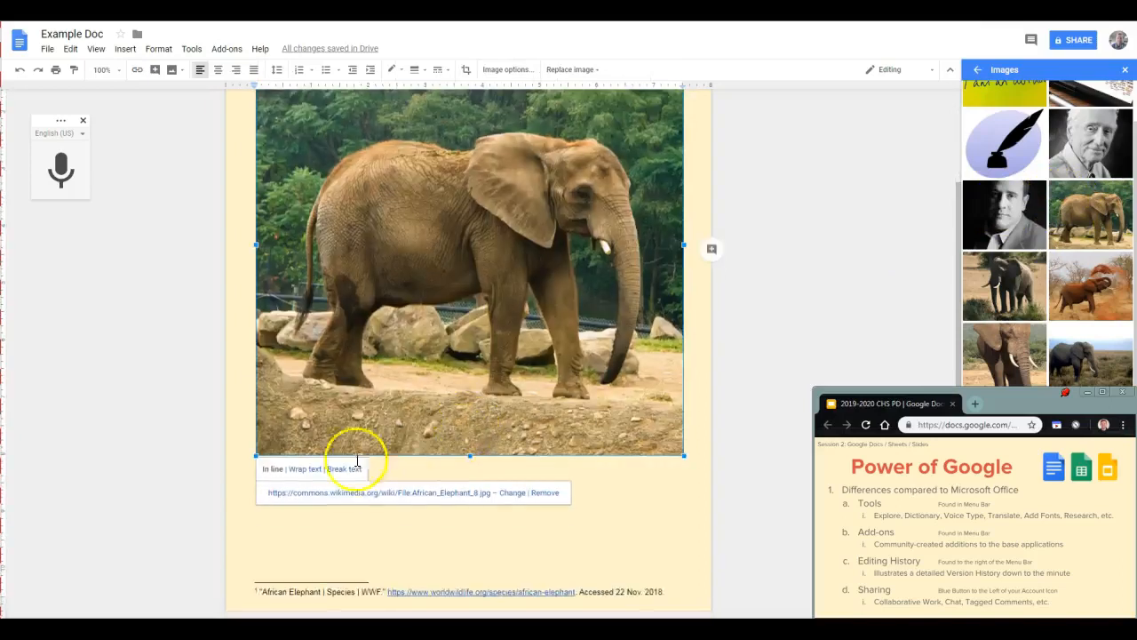
scroll(627, 498, "up", 1)
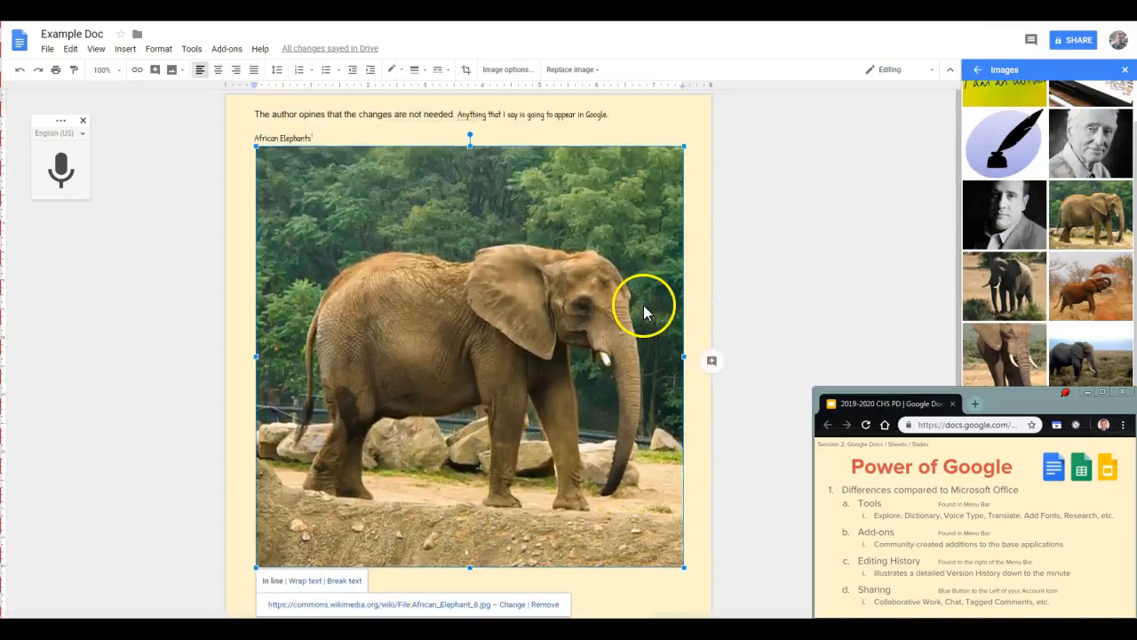
left_click_drag(683, 565, 456, 387)
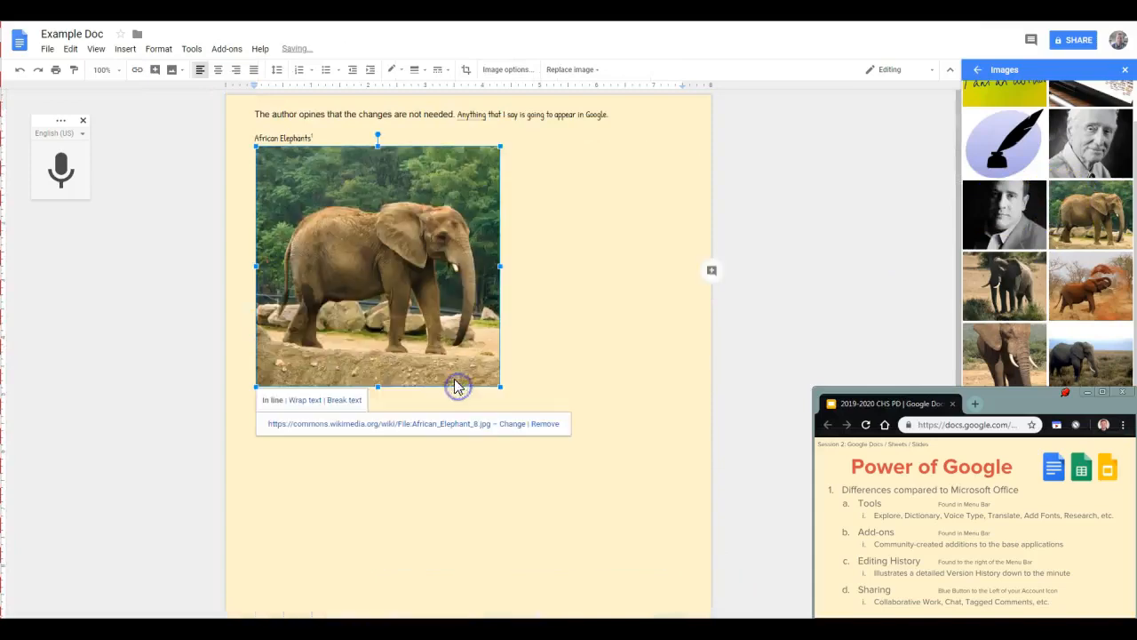
left_click(297, 399)
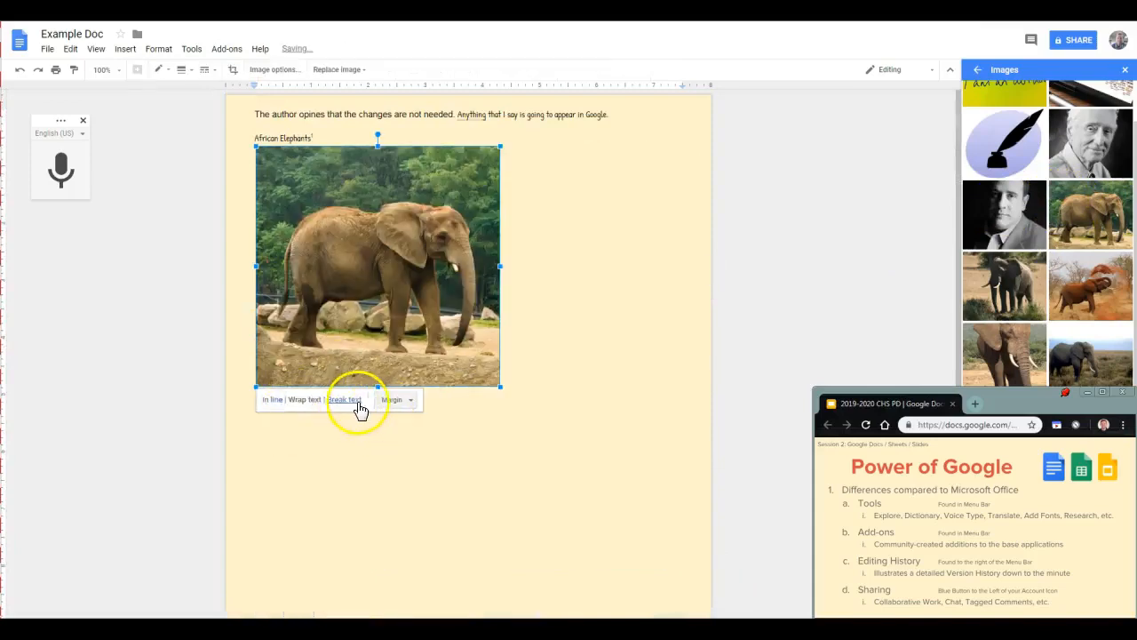
left_click(275, 401)
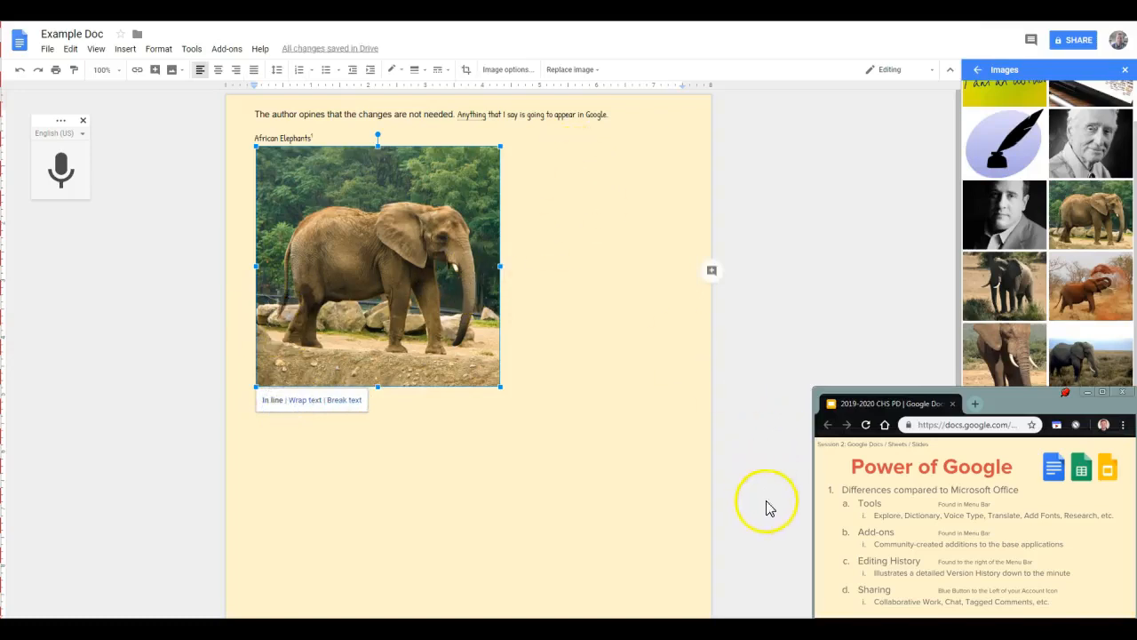
left_click(537, 194)
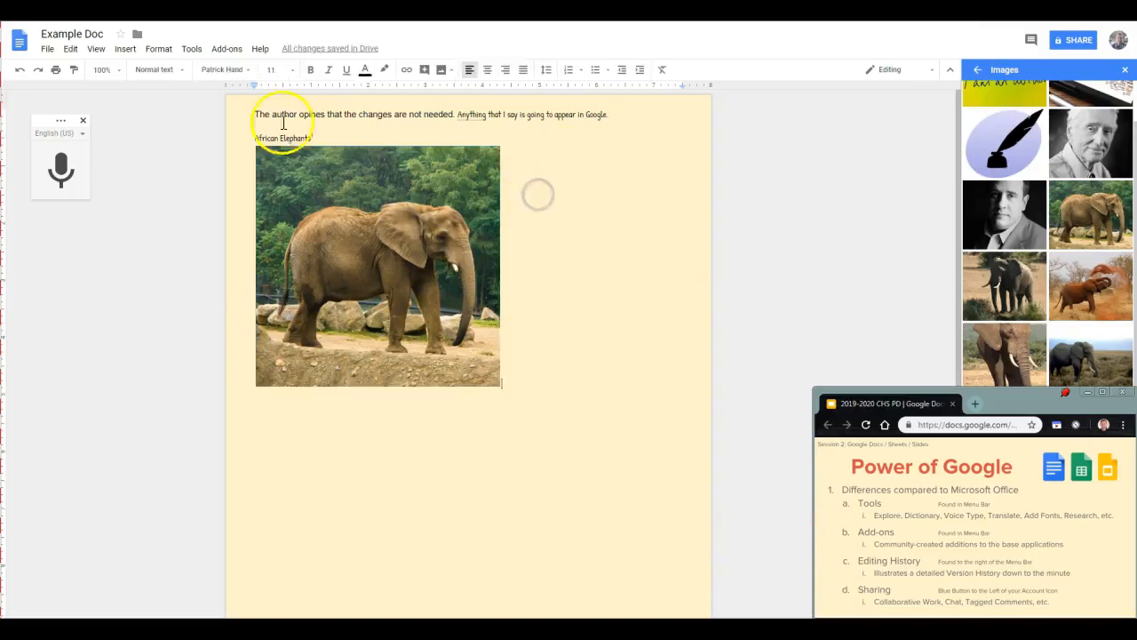
left_click(84, 121)
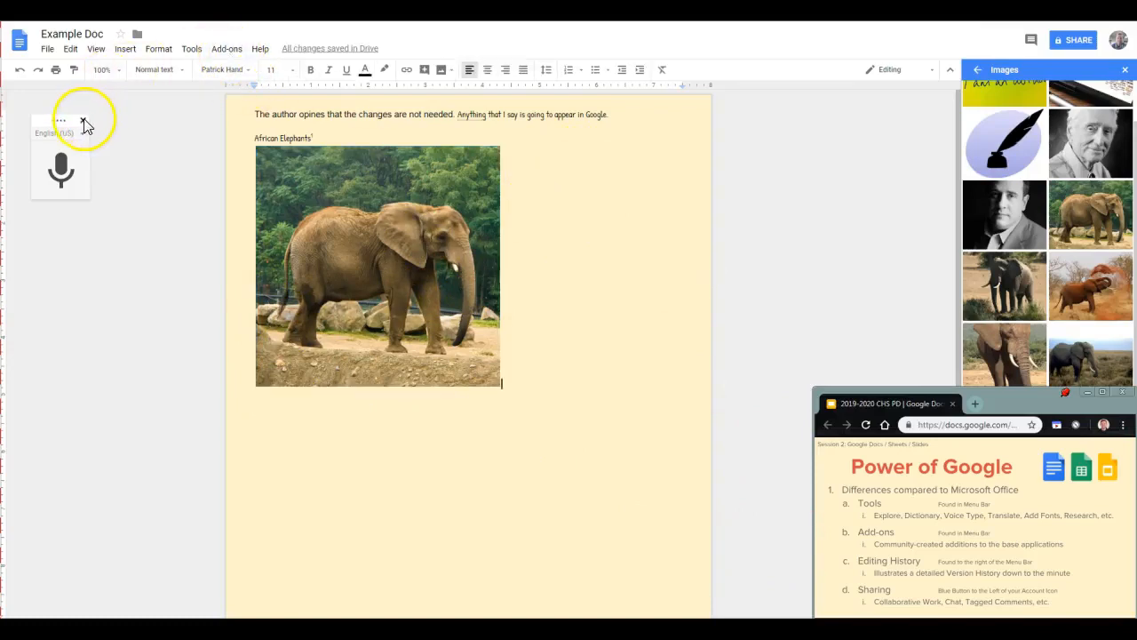
Browse the Add-ons menu, including the Highlight Tool add-on options.
left_click(228, 50)
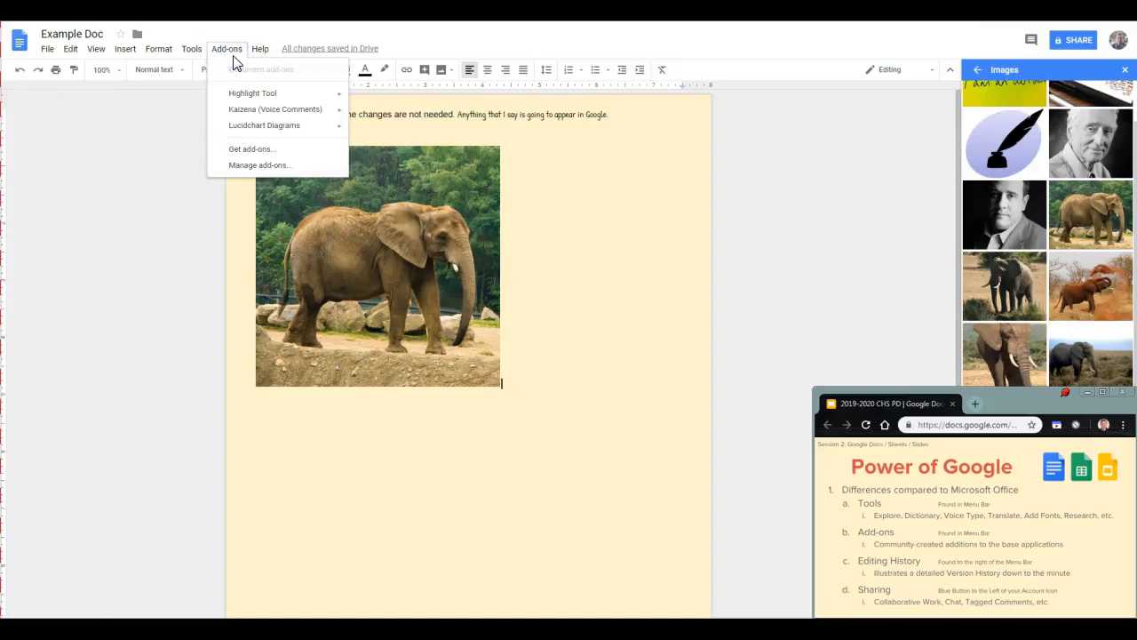
left_click(239, 95)
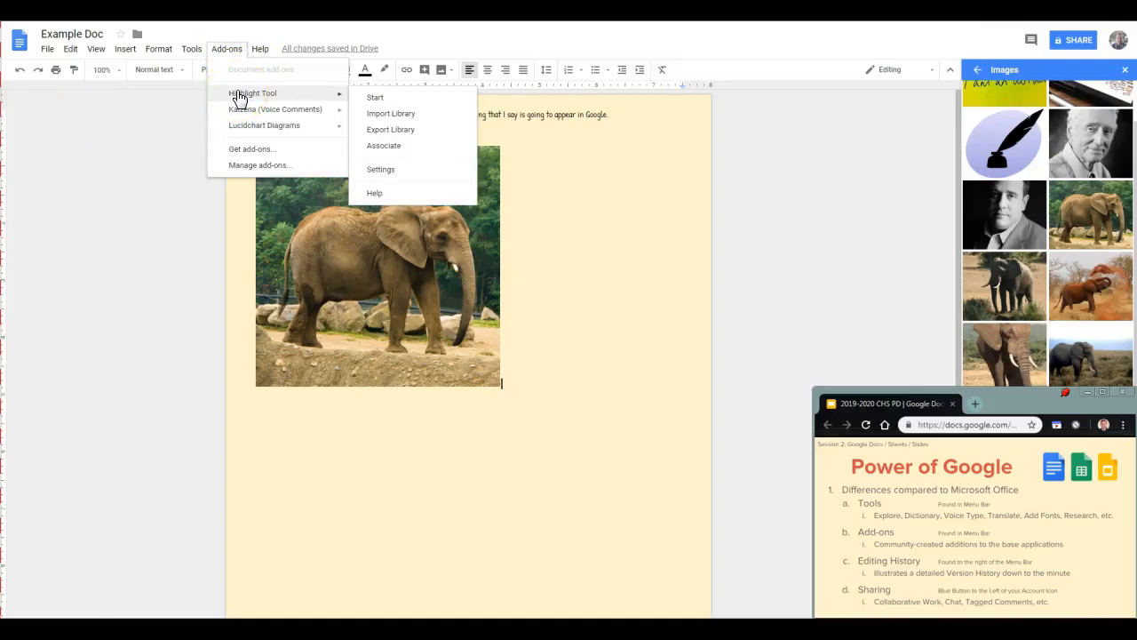
left_click(245, 70)
left_click(222, 61)
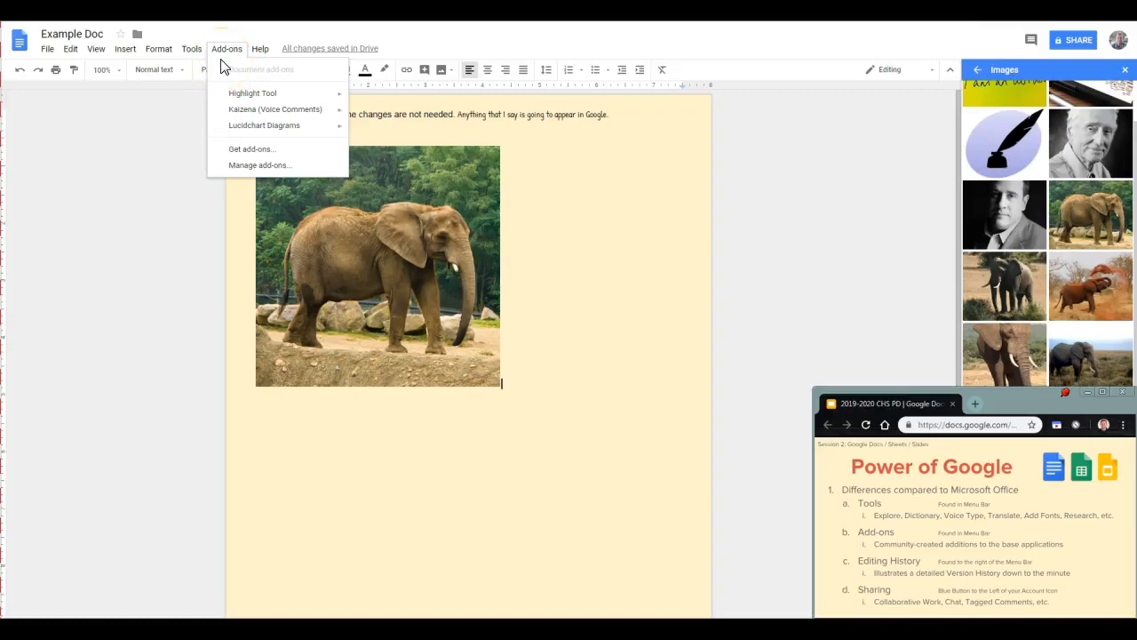
Find Translate in the add-ons gallery and view its screenshot carousel.
left_click(237, 157)
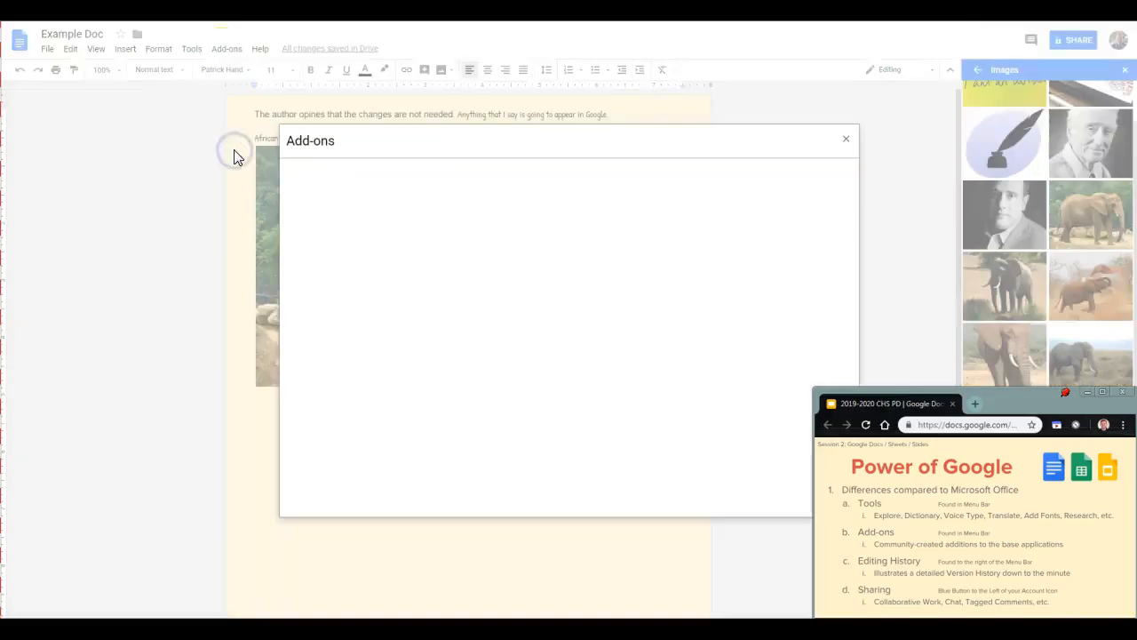
left_click_drag(457, 145, 308, 98)
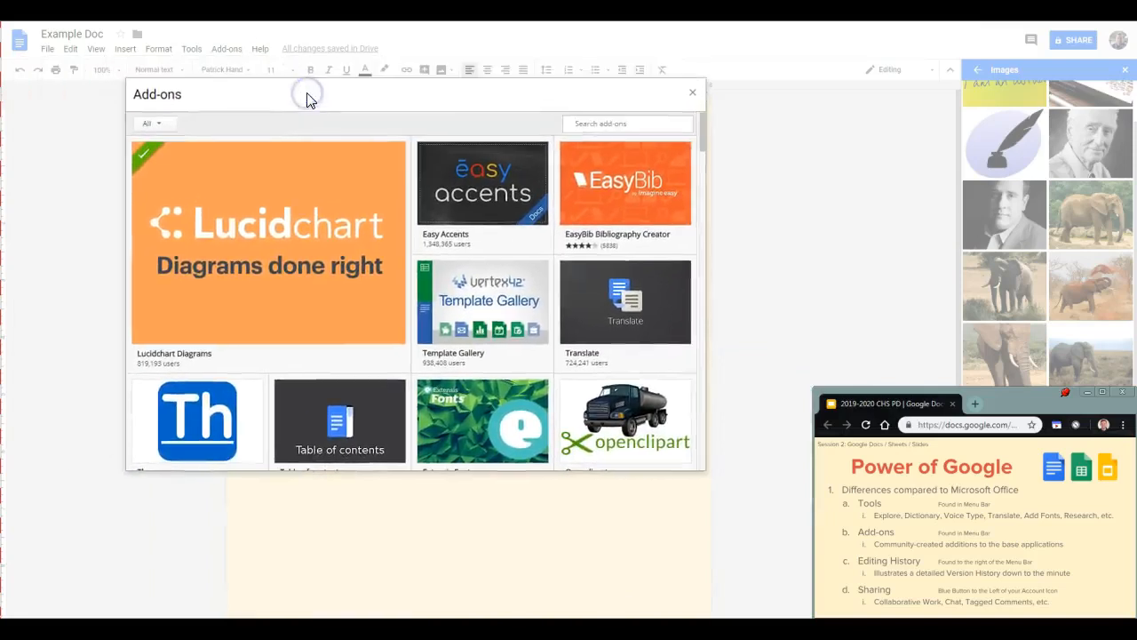
mouse_move(353, 240)
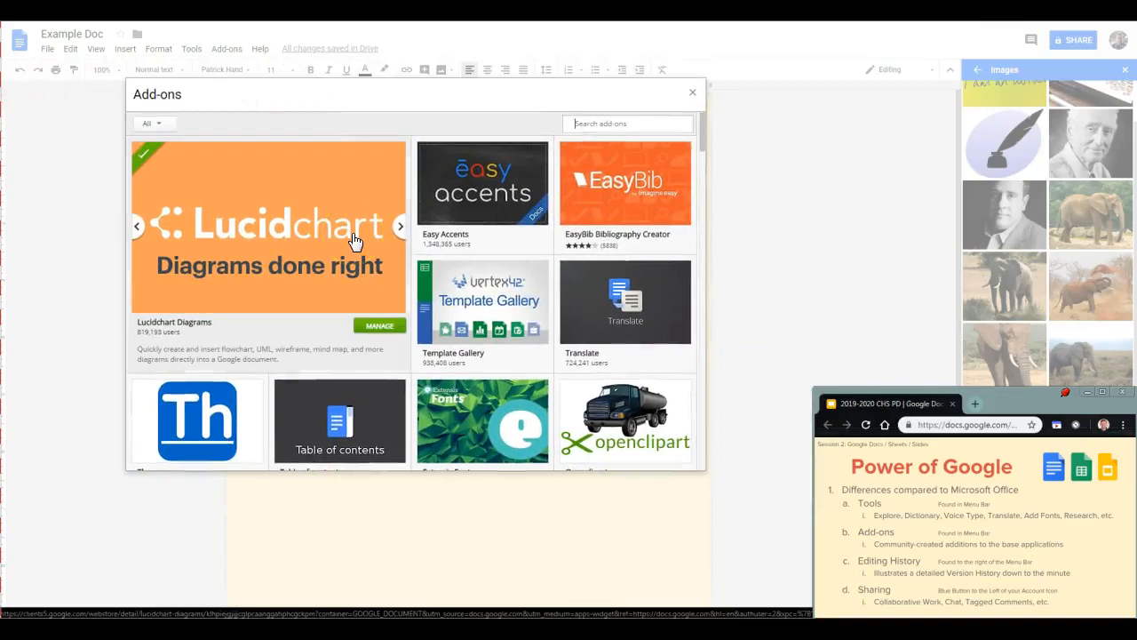
mouse_move(432, 376)
scroll(432, 376, "down", 1)
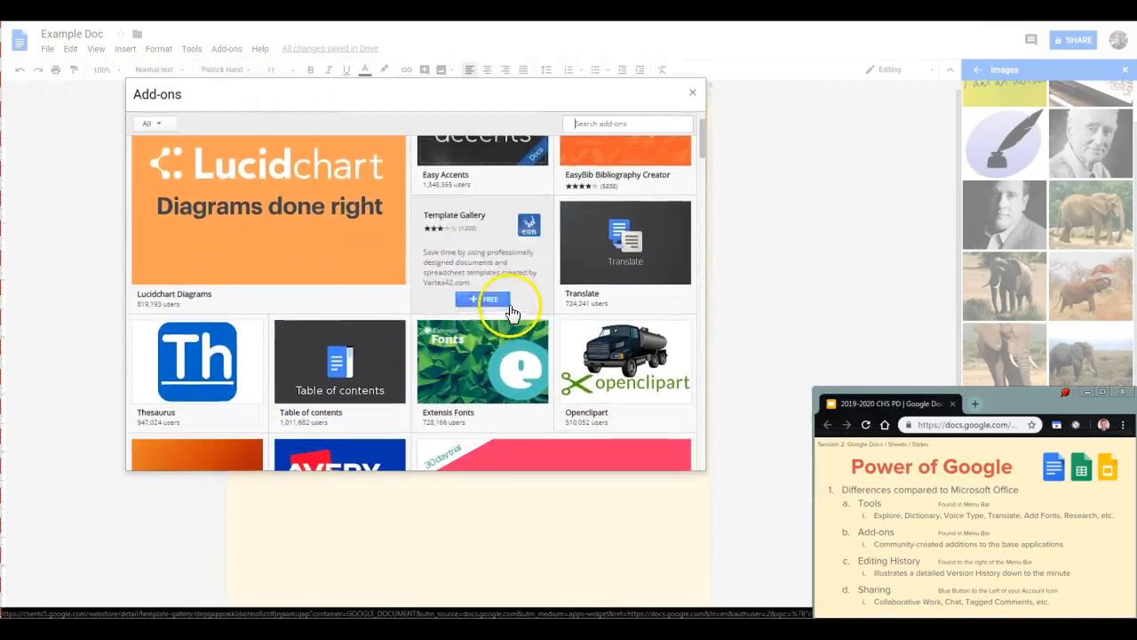
scroll(533, 285, "down", 1)
mouse_move(617, 188)
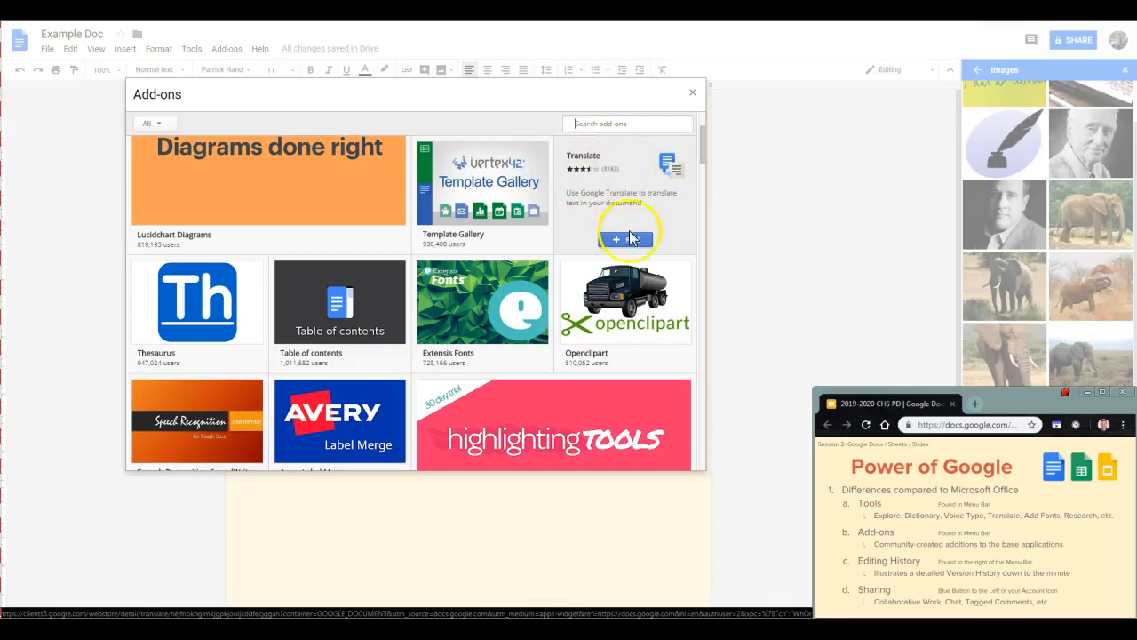
left_click(610, 176)
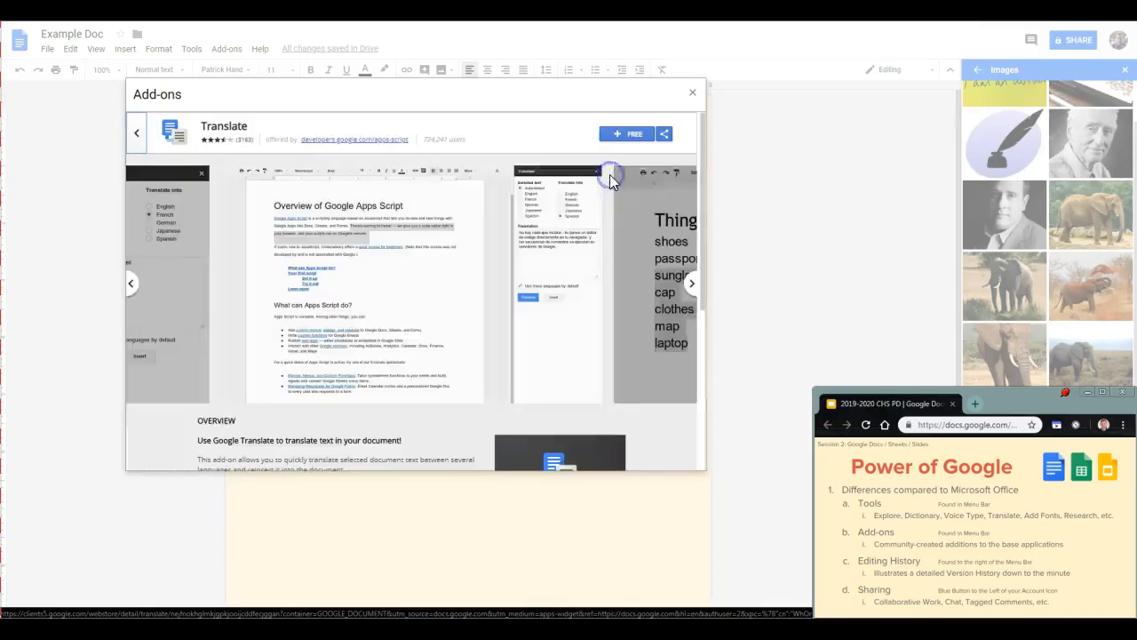
left_click(692, 286)
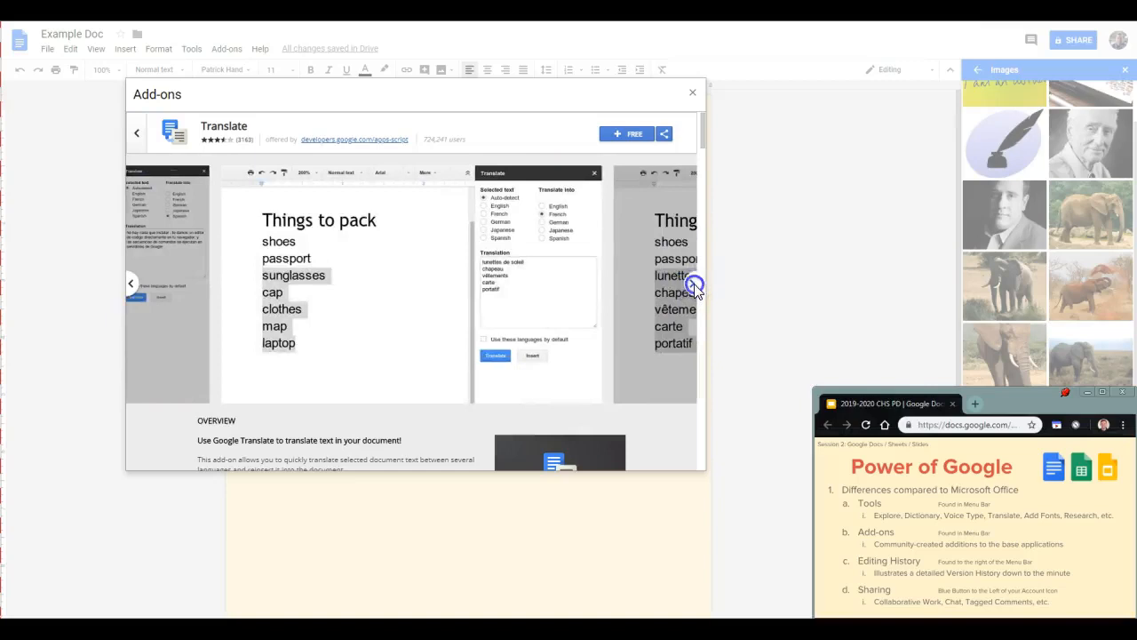
left_click(694, 287)
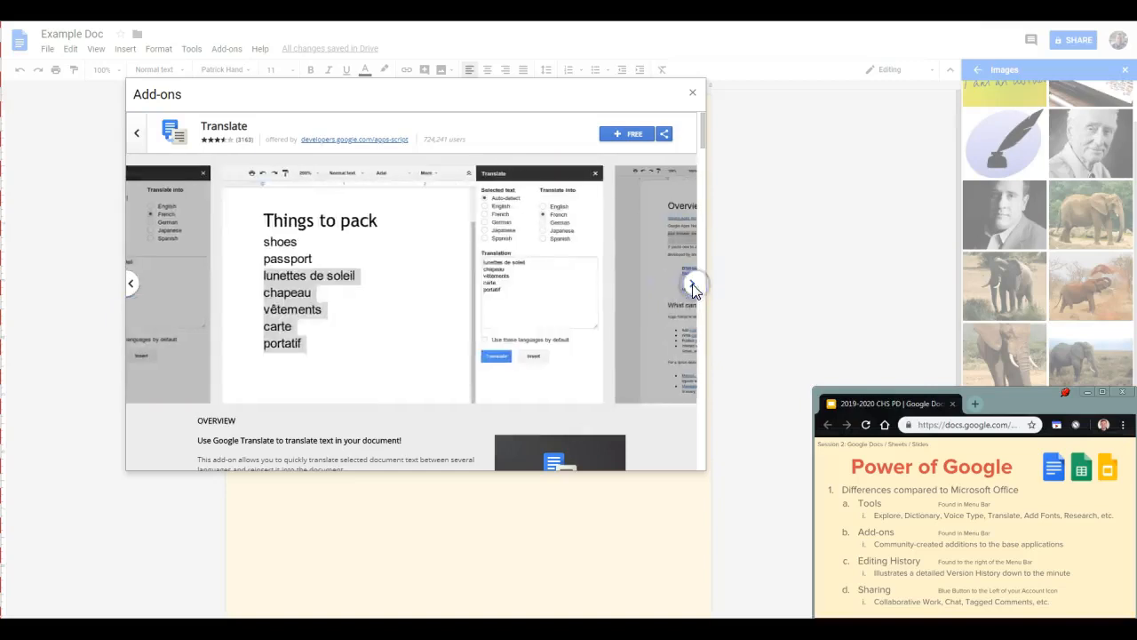
Install Translate with +FREE, choose the account, Allow access, and close the notice.
left_click(620, 137)
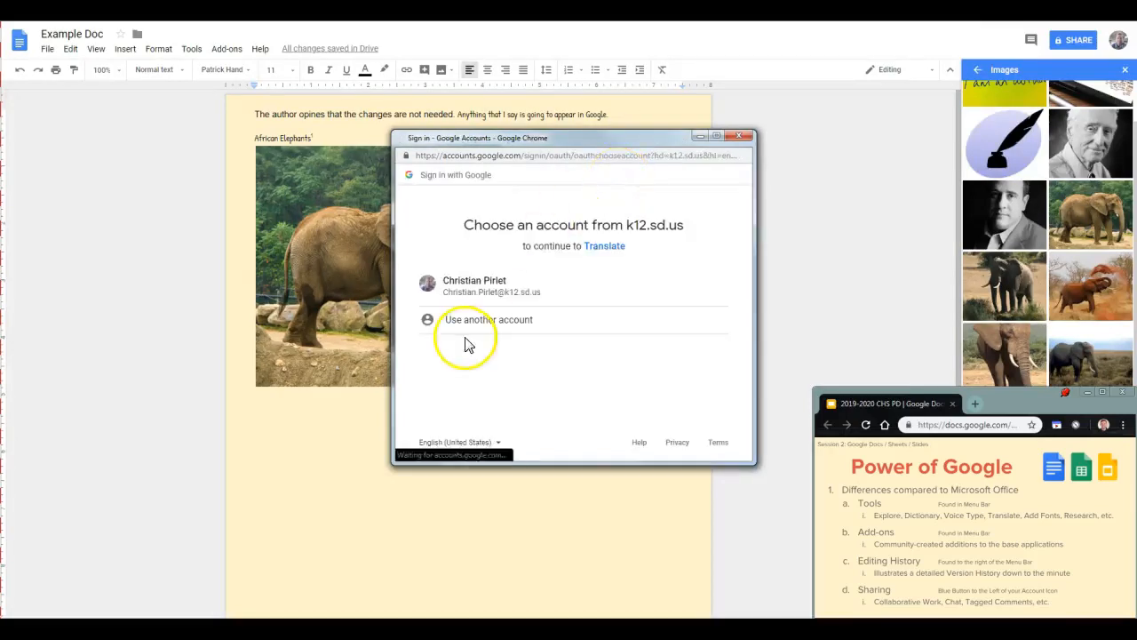
left_click(481, 286)
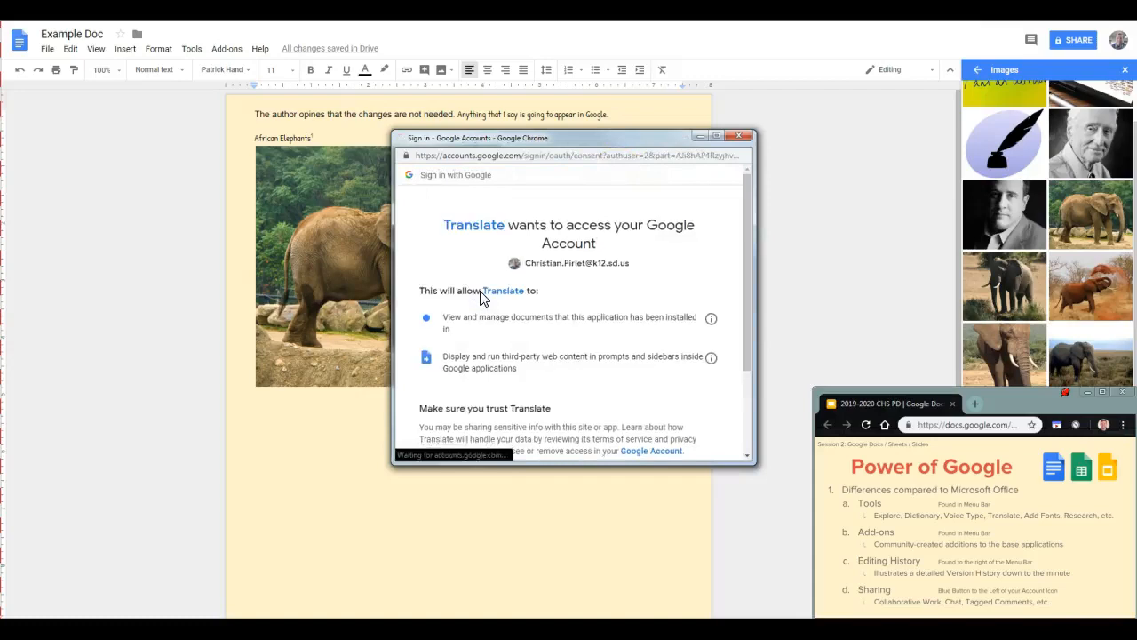
scroll(482, 293, "down", 3)
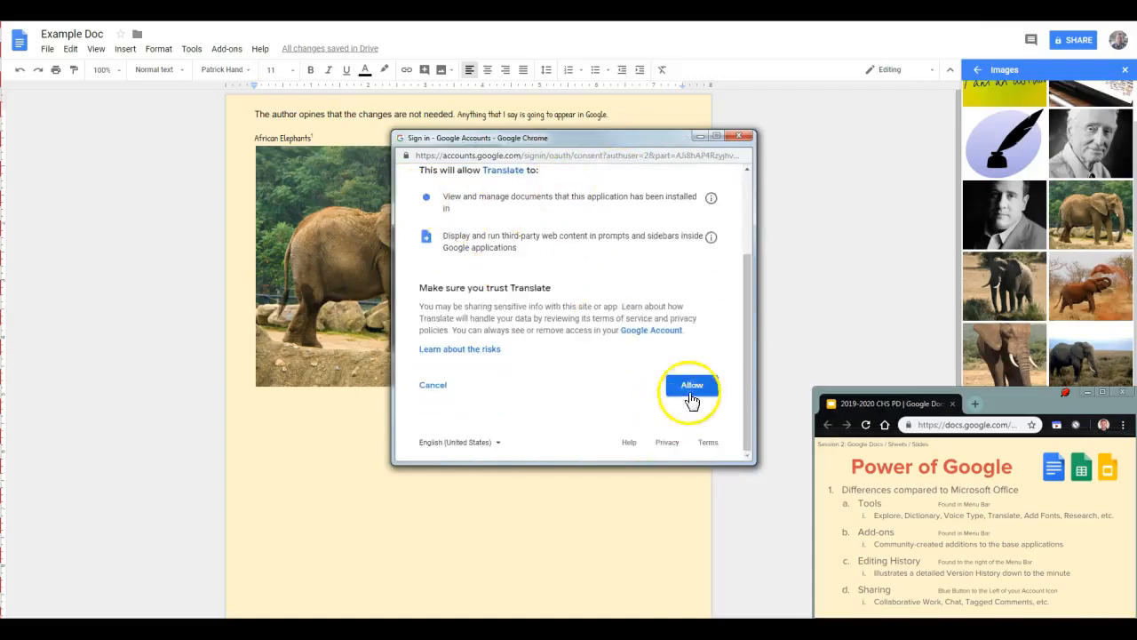
left_click(692, 390)
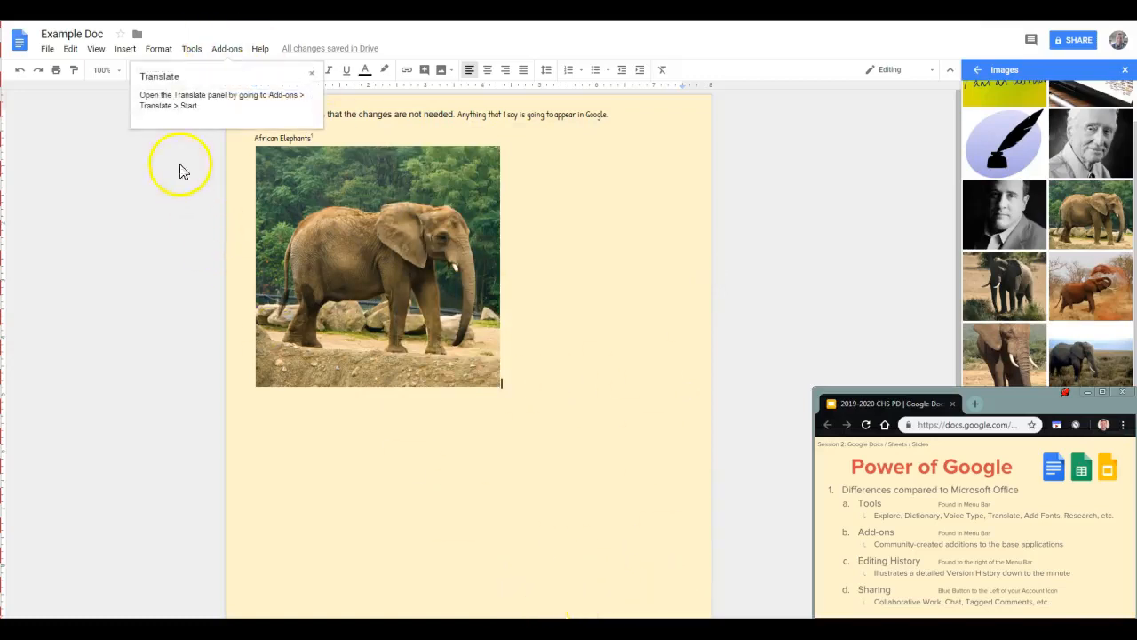
left_click(311, 73)
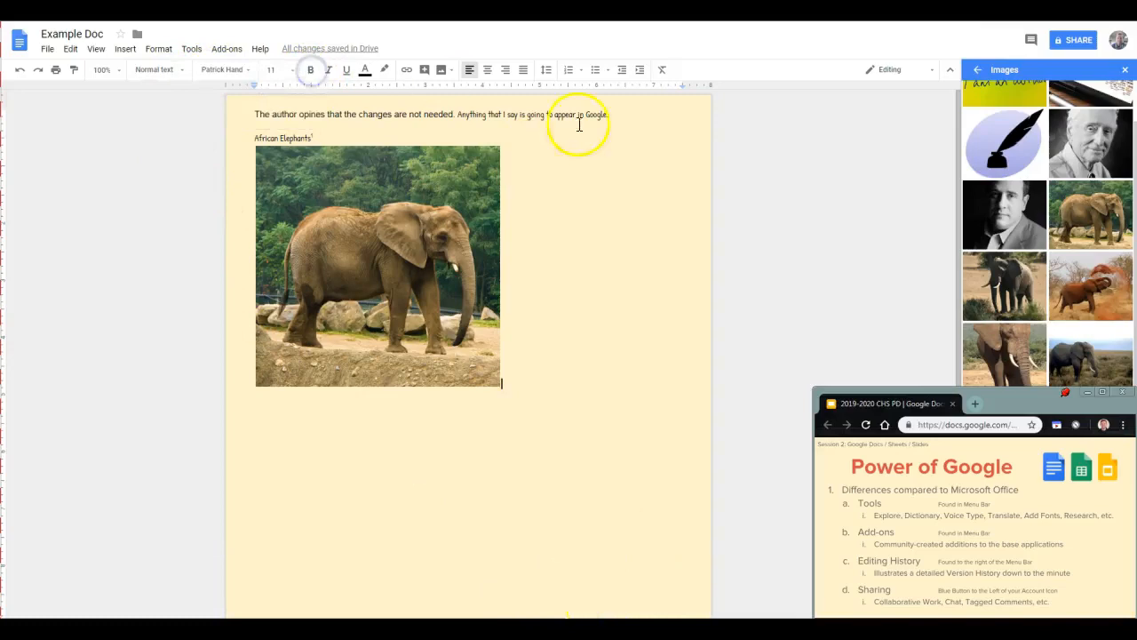
Translate the selected sentence from English to German in the Translate add-on panel.
left_click_drag(622, 117, 469, 113)
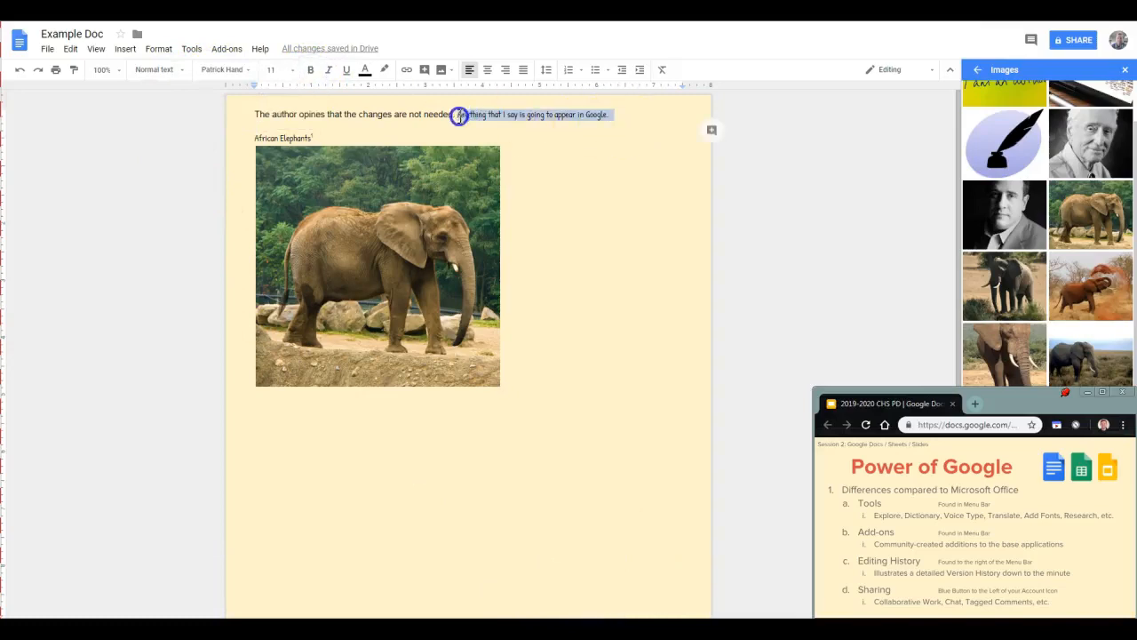
left_click(225, 48)
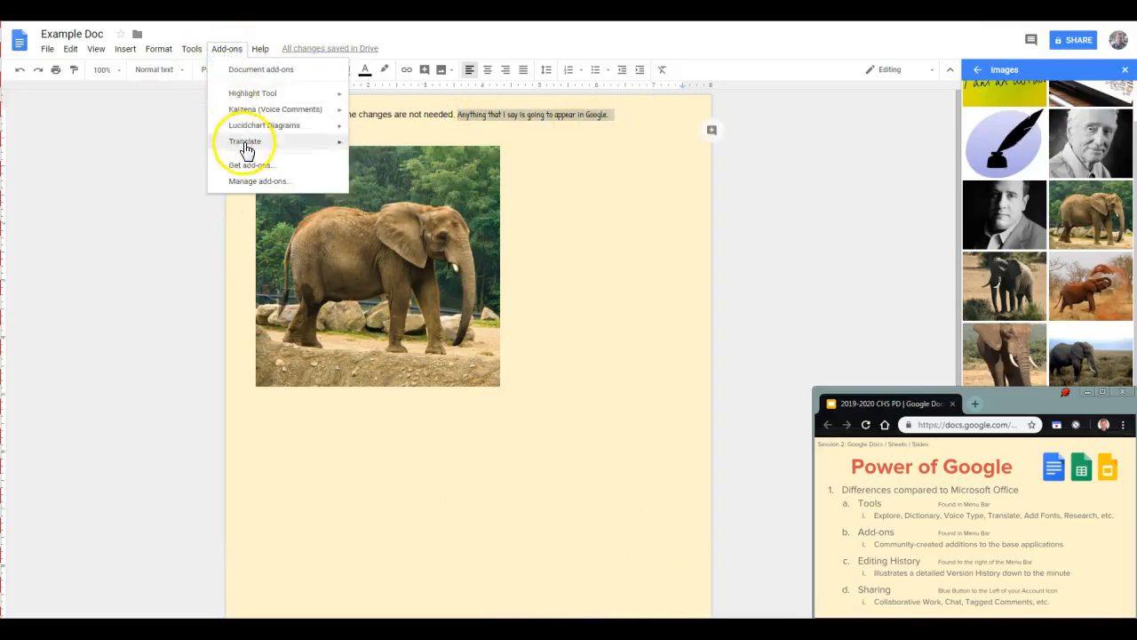
mouse_move(247, 147)
left_click(380, 148)
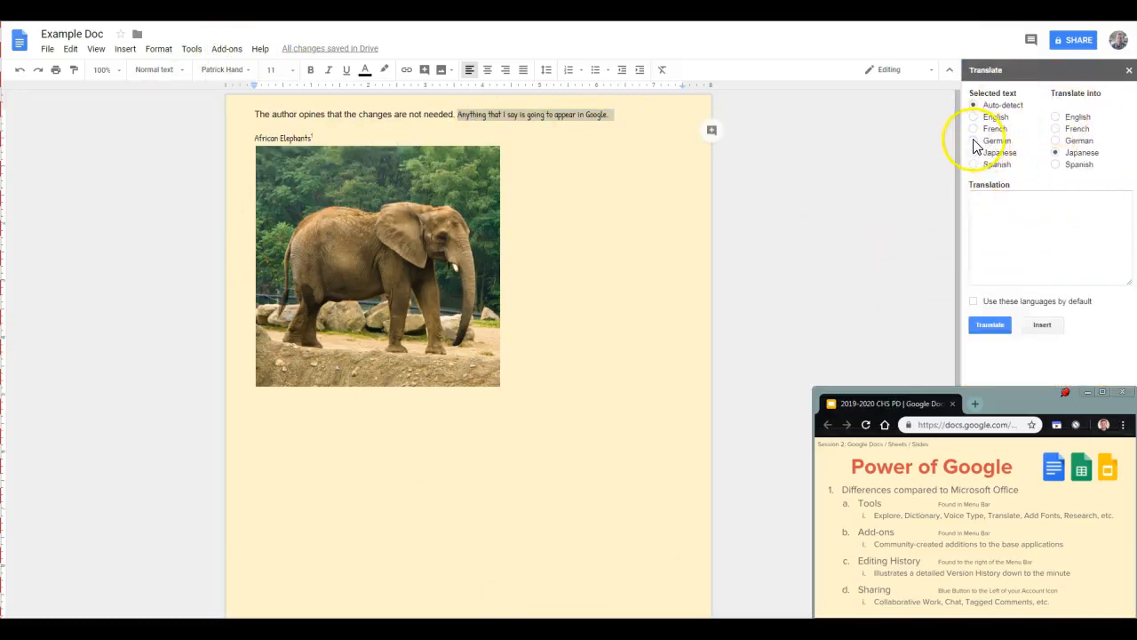
left_click(990, 117)
left_click(994, 326)
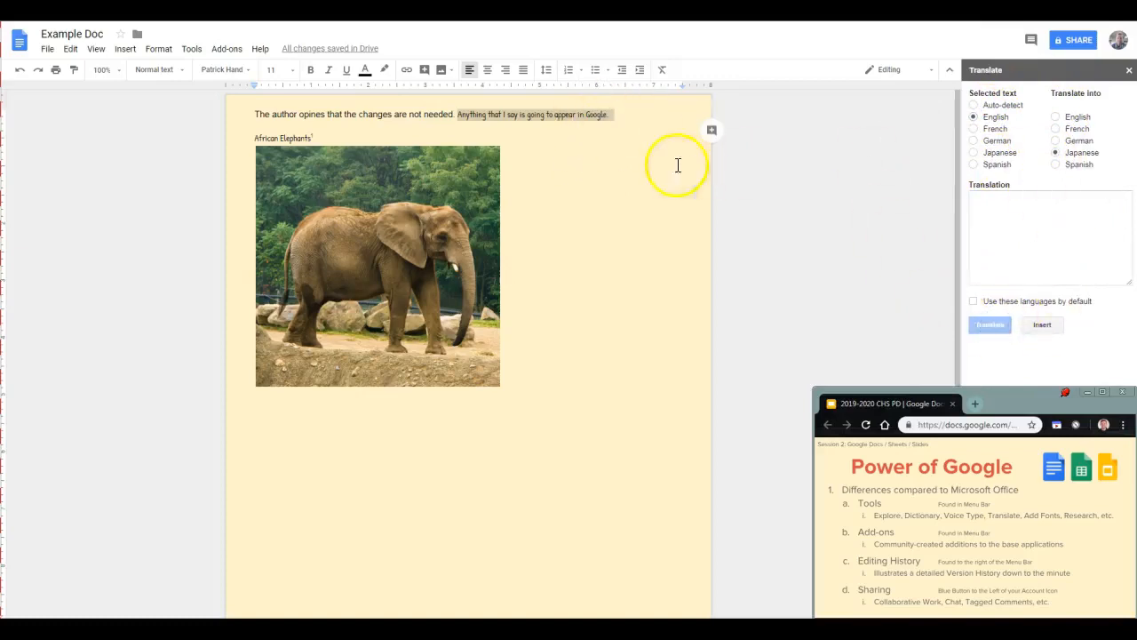
left_click(1056, 140)
left_click(990, 324)
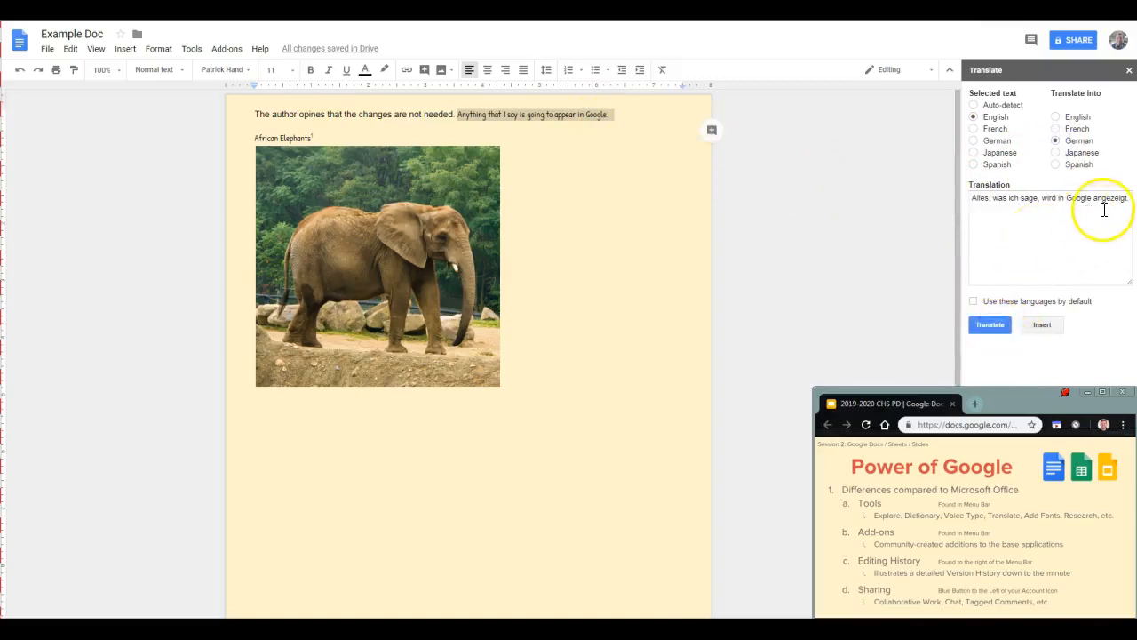
Paste 'Alles, was ich sage, wird in Google angezeigt.' right after the English sentence.
left_click_drag(1128, 198, 1019, 199)
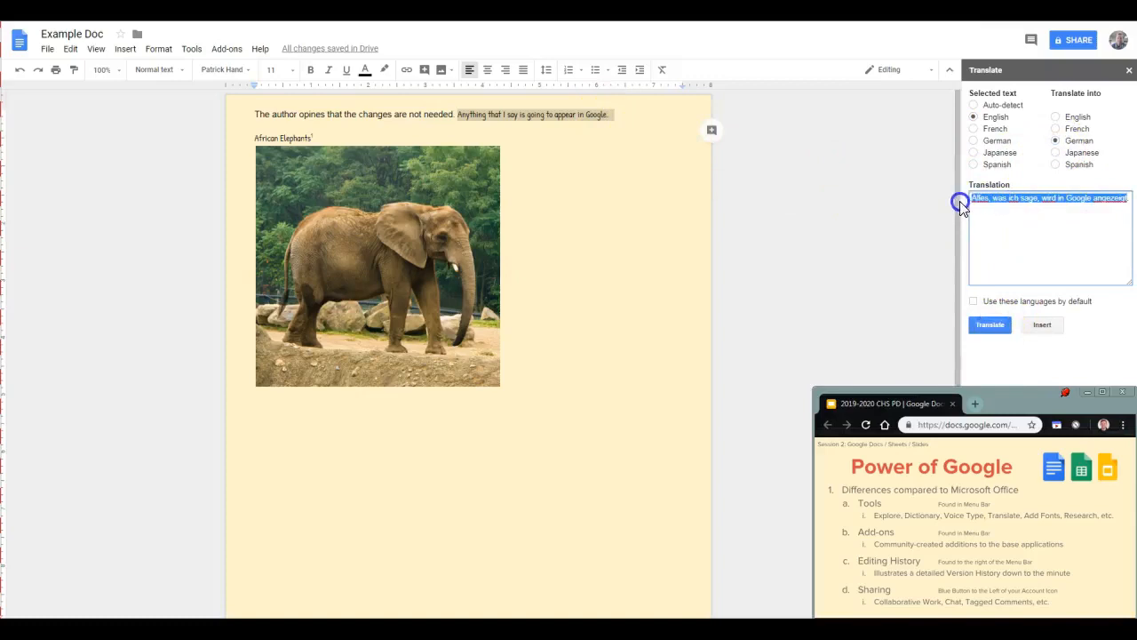
left_click(493, 127)
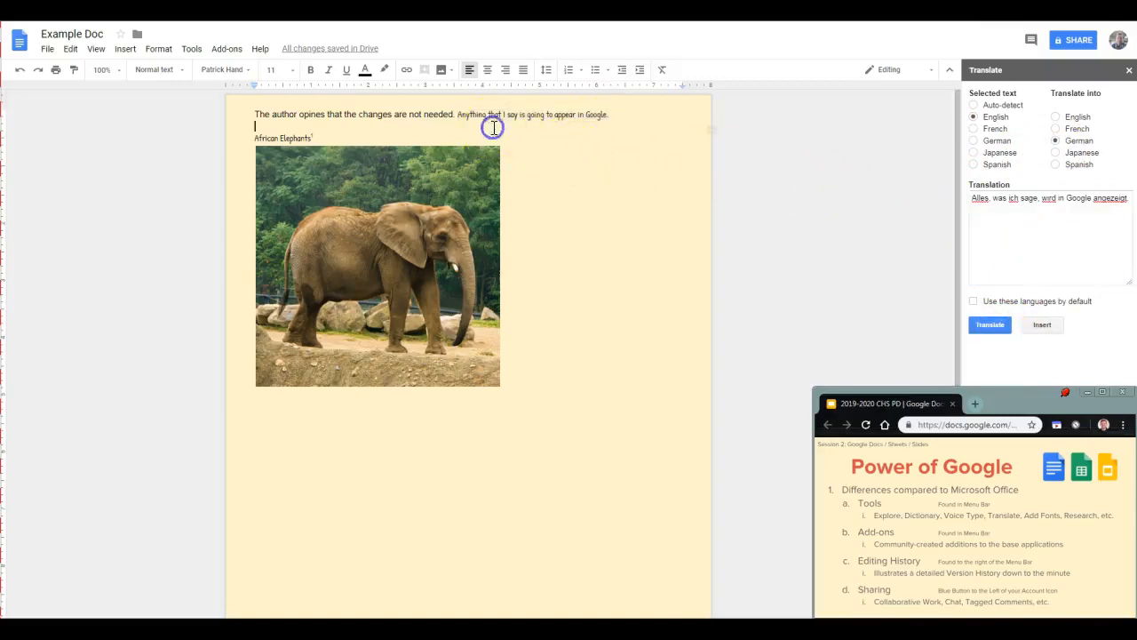
left_click(1017, 247)
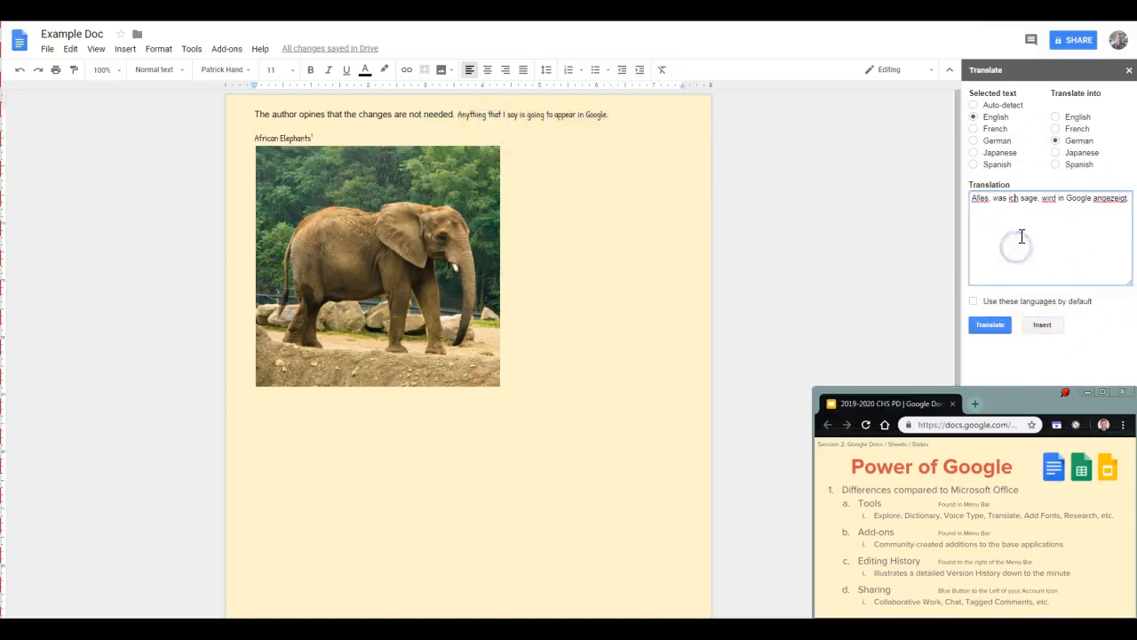
triple_click(1028, 199)
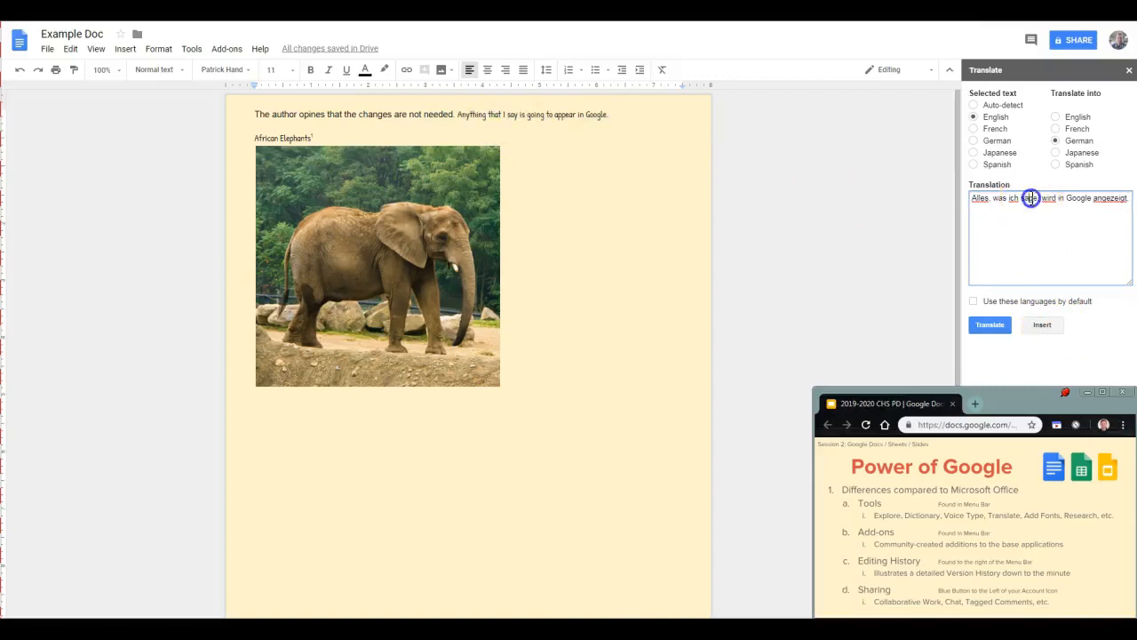
left_click(1048, 327)
scroll(625, 208, "down", 1)
scroll(626, 208, "down", 1)
scroll(624, 208, "up", 2)
left_click(640, 131)
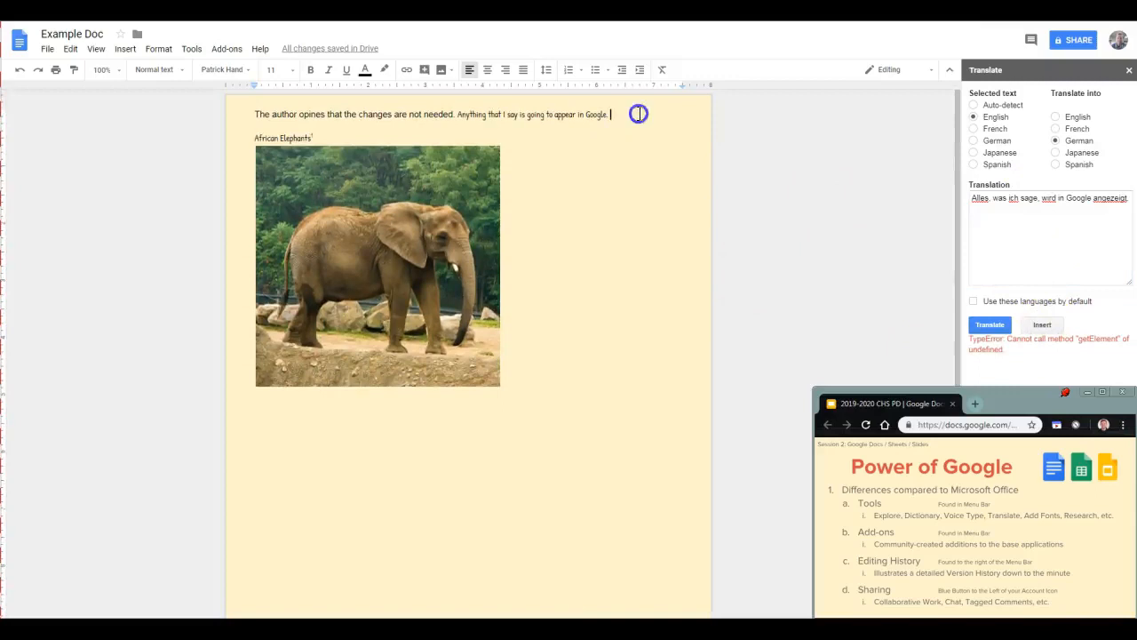
left_click(1043, 327)
triple_click(1118, 206)
key("ctrl+c")
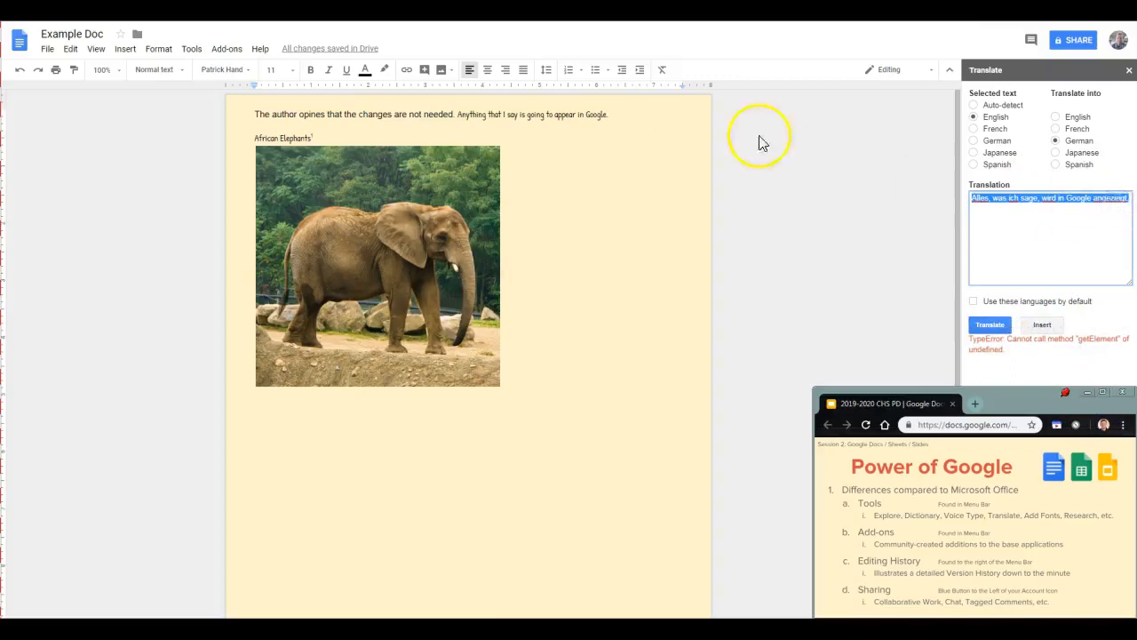
left_click(672, 112)
key("ctrl+v")
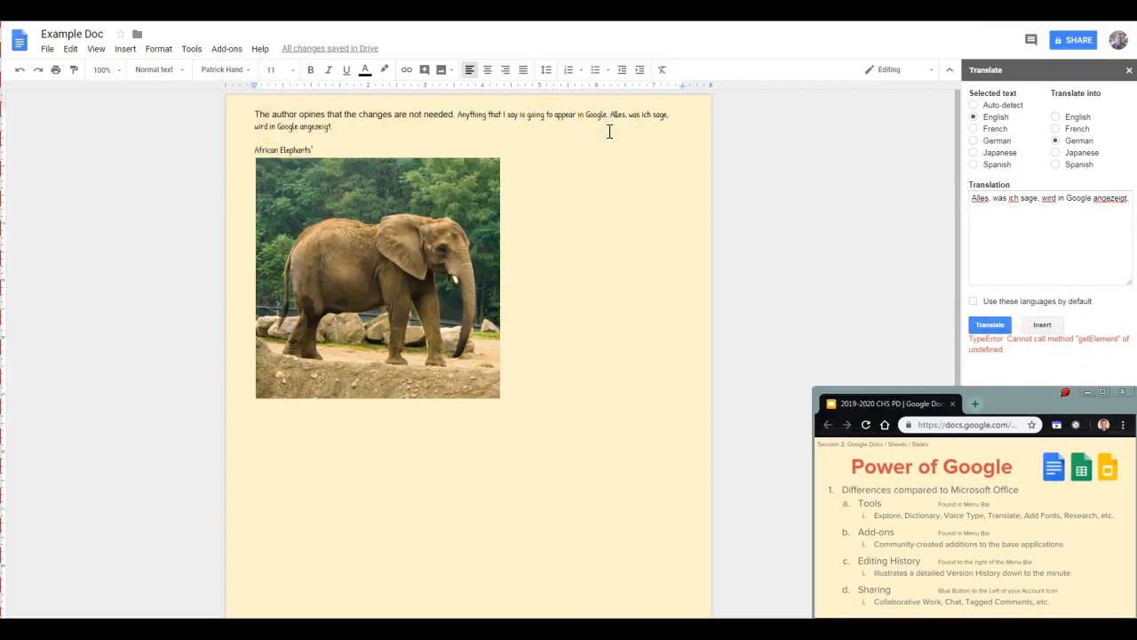
left_click(227, 49)
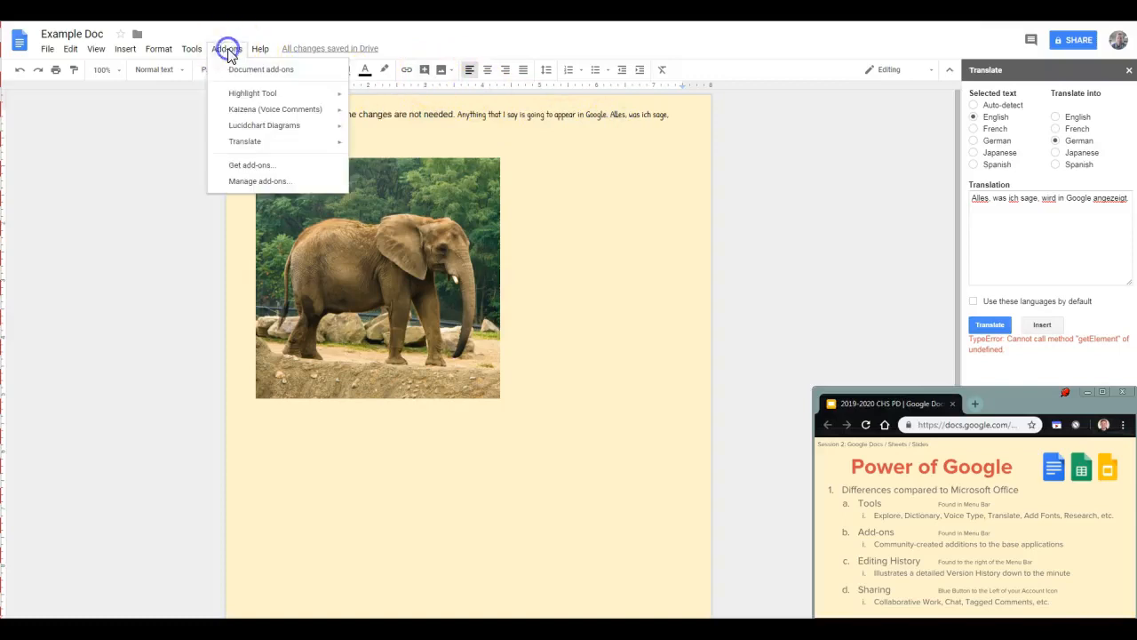
left_click(250, 130)
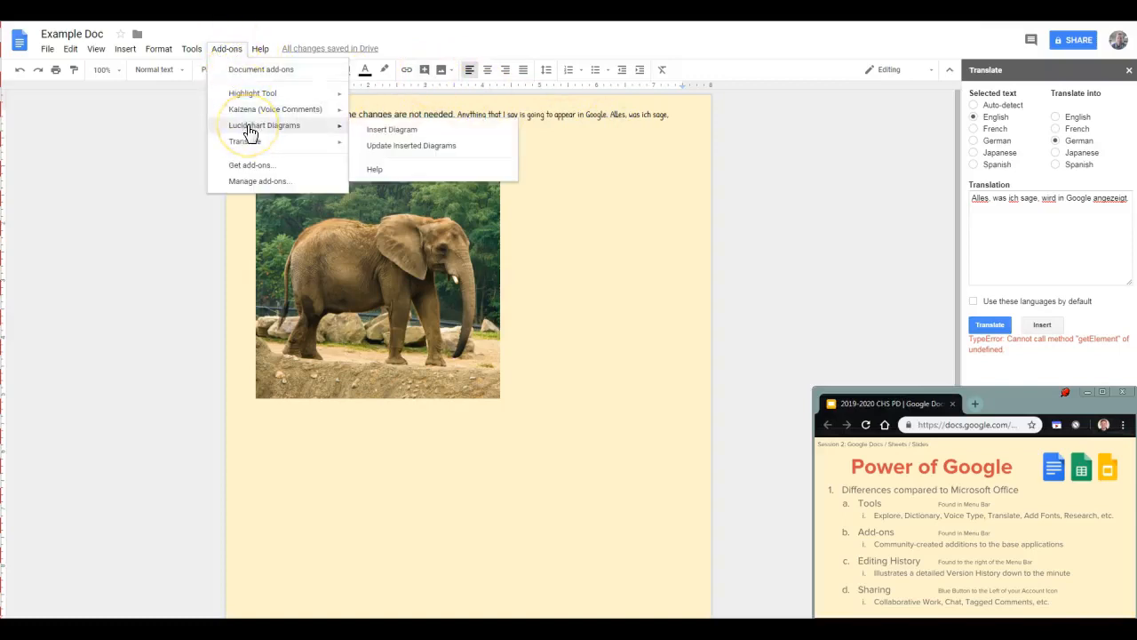
left_click(264, 111)
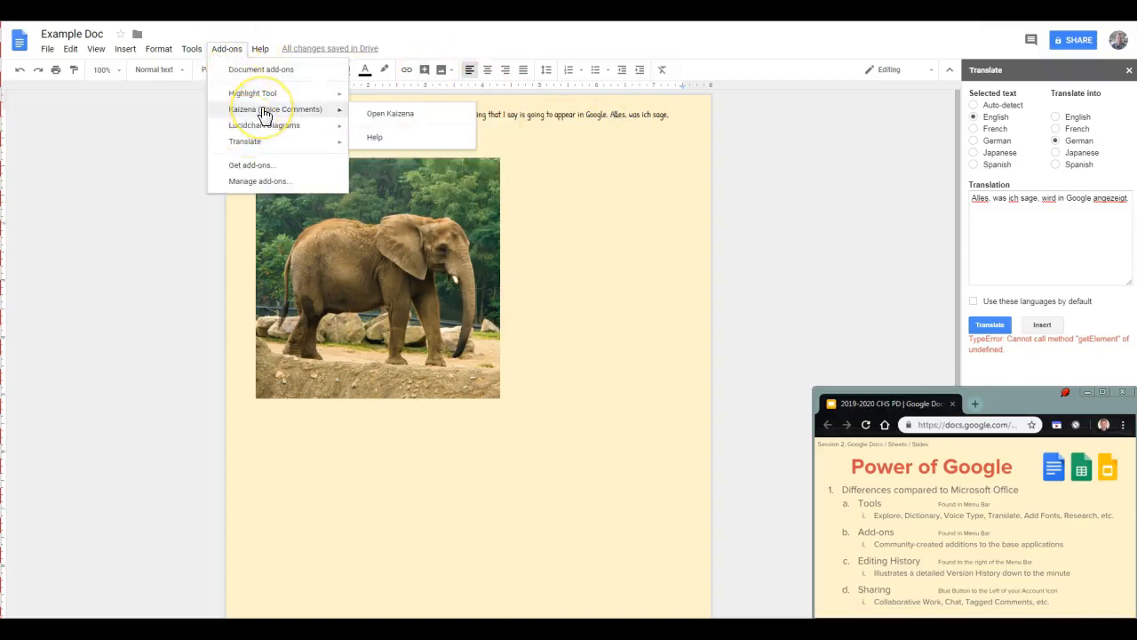
mouse_move(268, 102)
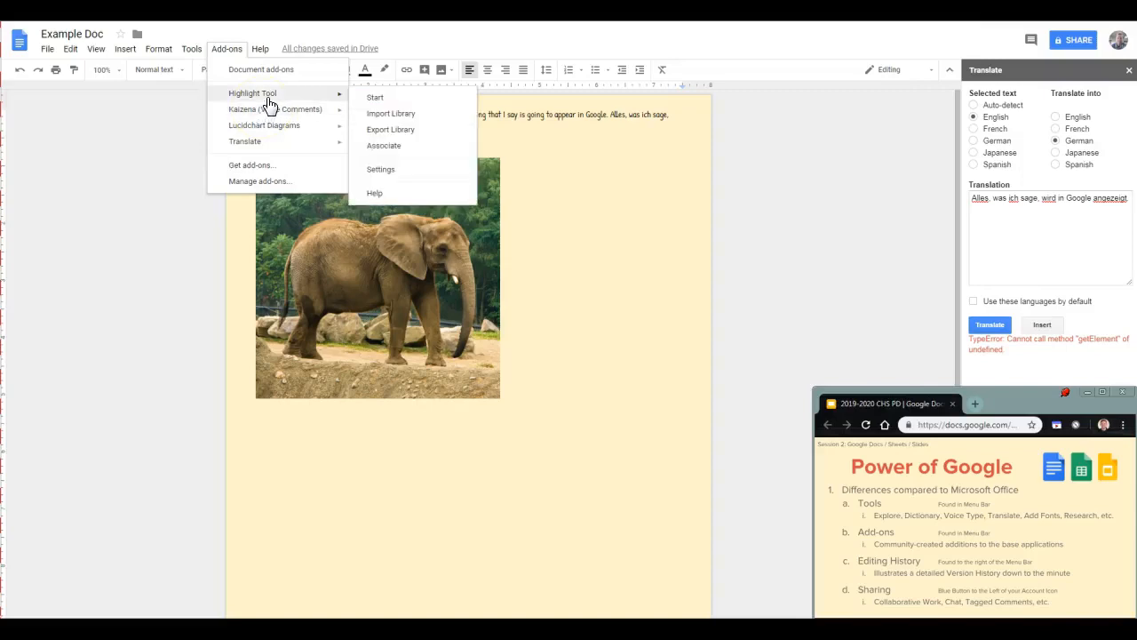
left_click(296, 100)
left_click(659, 299)
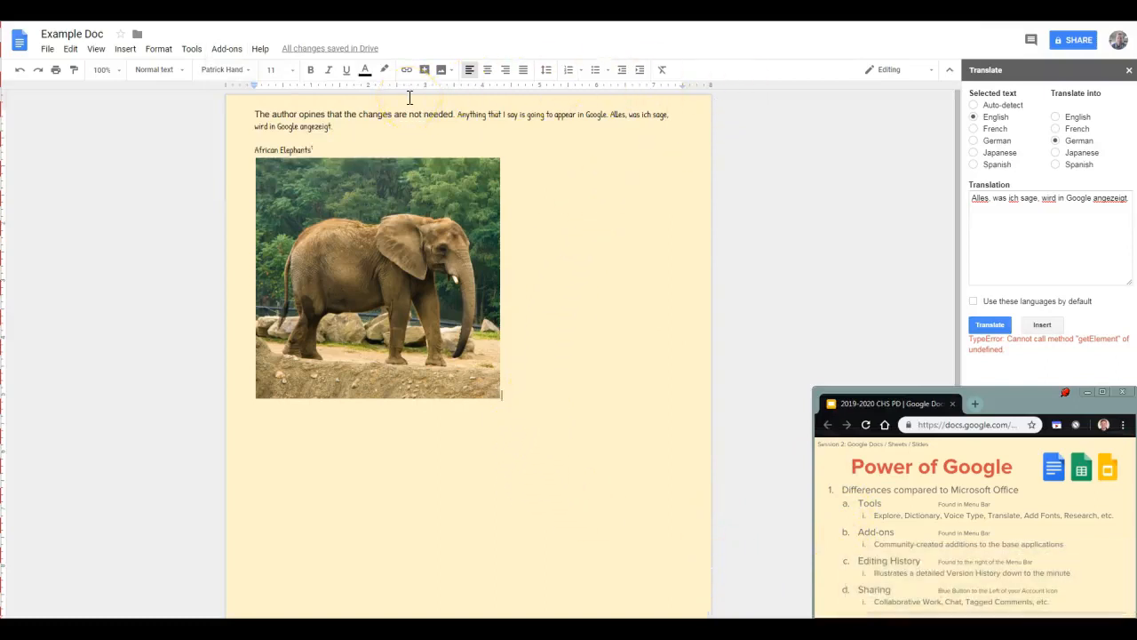
left_click(320, 47)
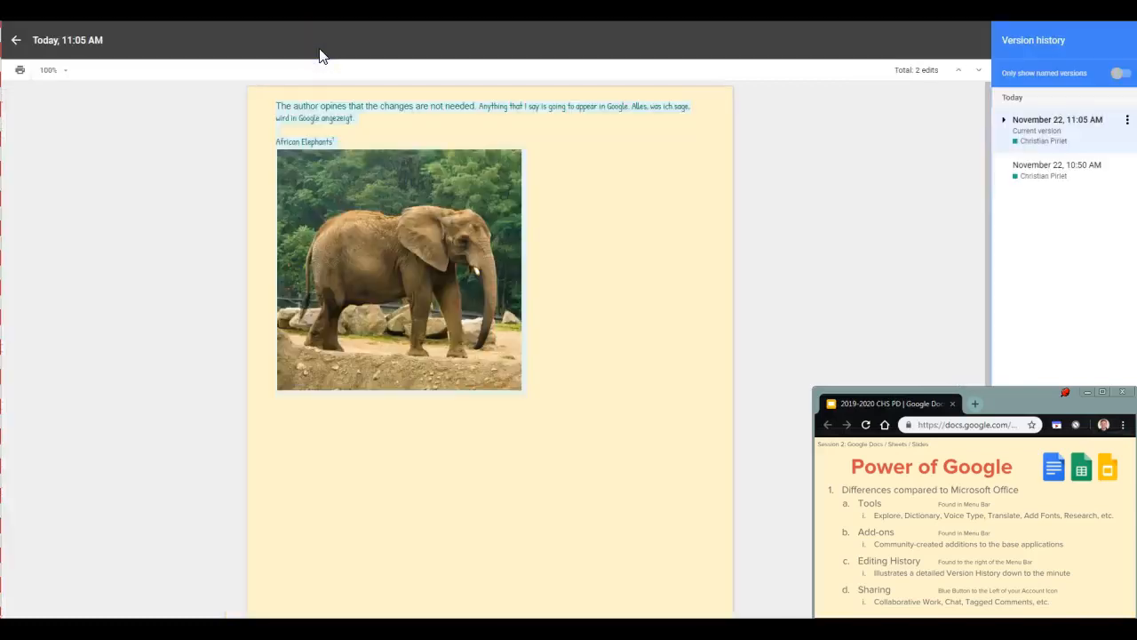
Expand the current version's individual edits and preview the 10:59 and 11:01 AM versions.
left_click(394, 124)
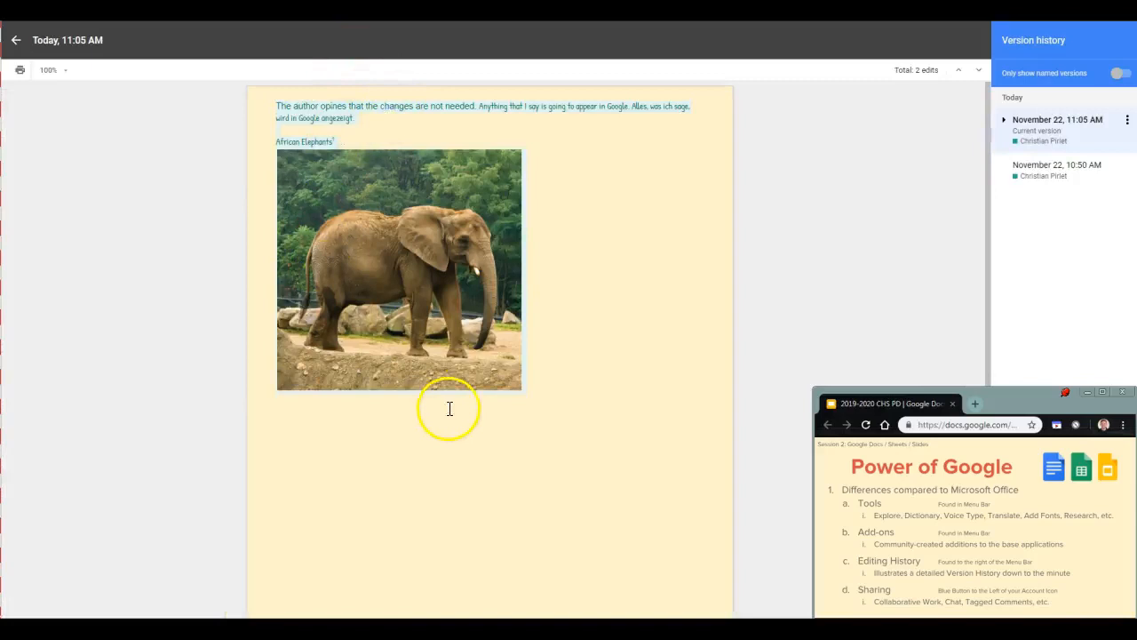
scroll(447, 406, "down", 2)
scroll(439, 579, "up", 2)
left_click(1040, 121)
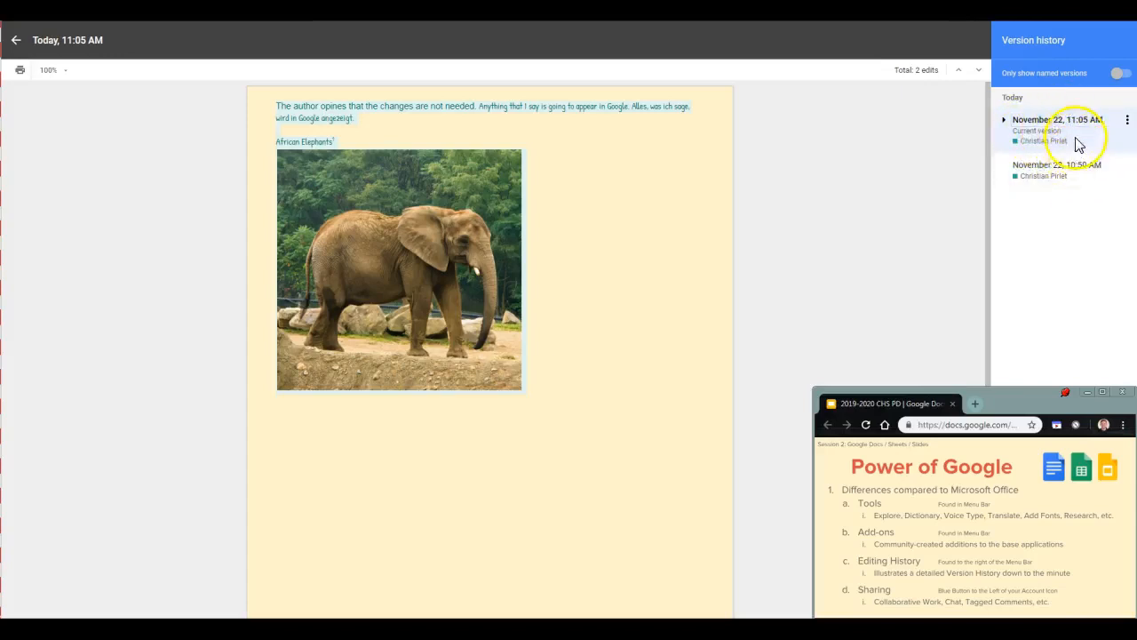
left_click(1003, 121)
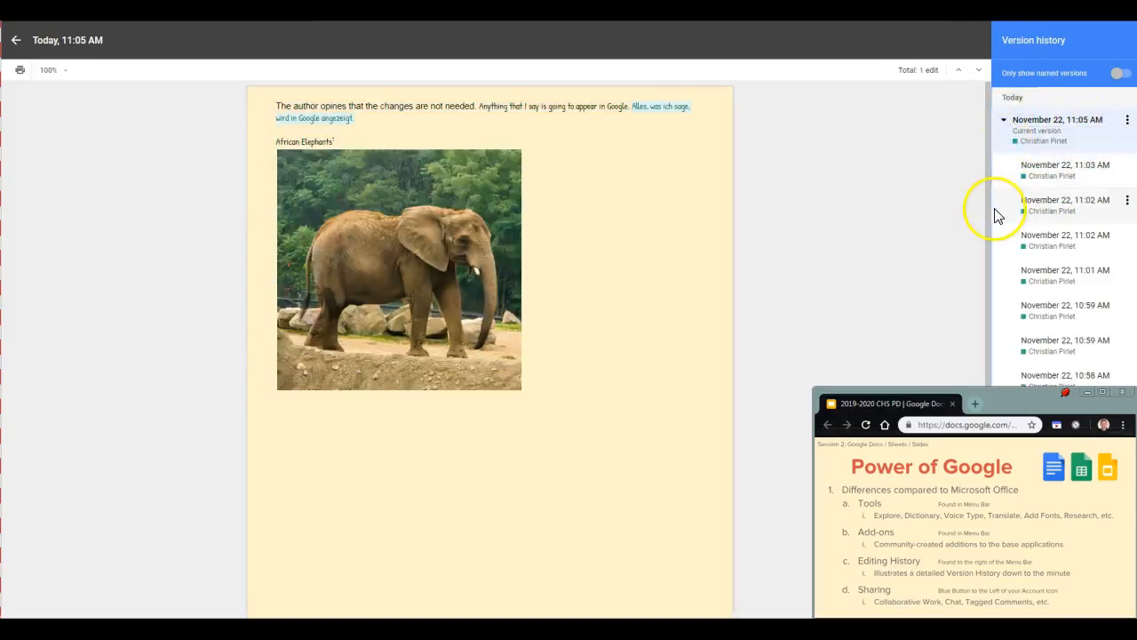
left_click(1048, 309)
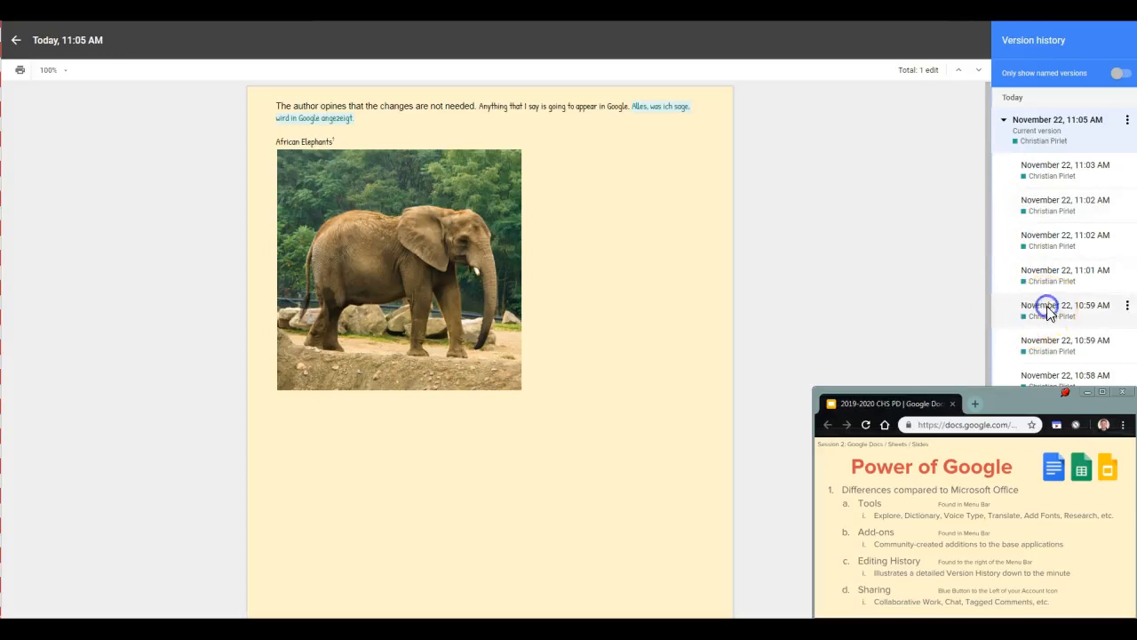
left_click(1054, 281)
left_click(1063, 244)
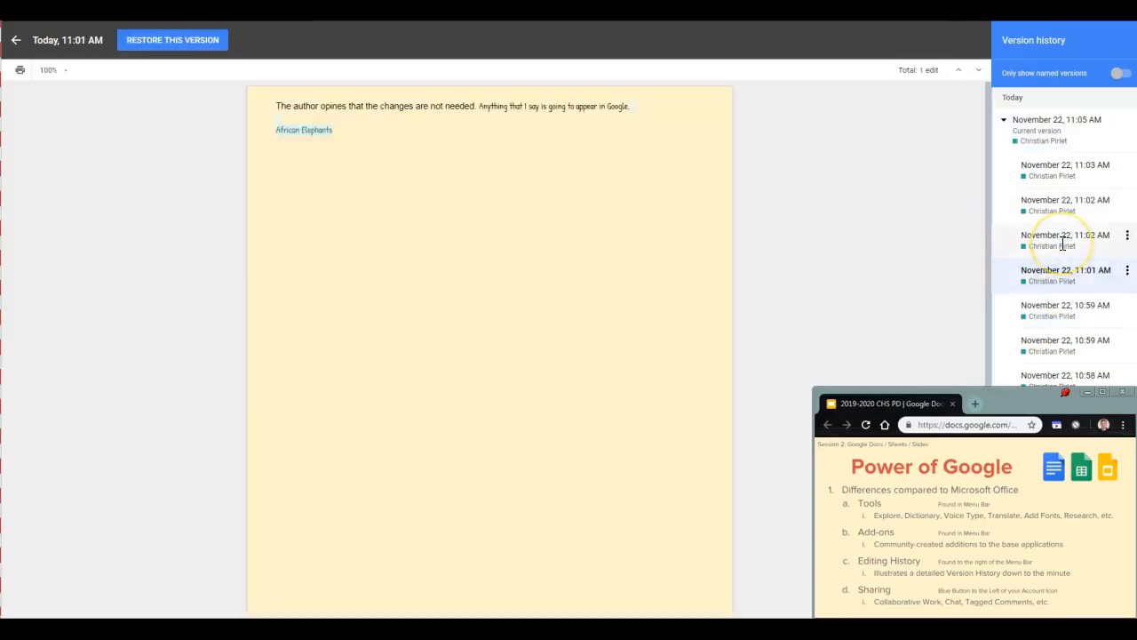
Rename the 11:02 AM version containing the elephant photo to 'Picture Added'.
left_click(1069, 213)
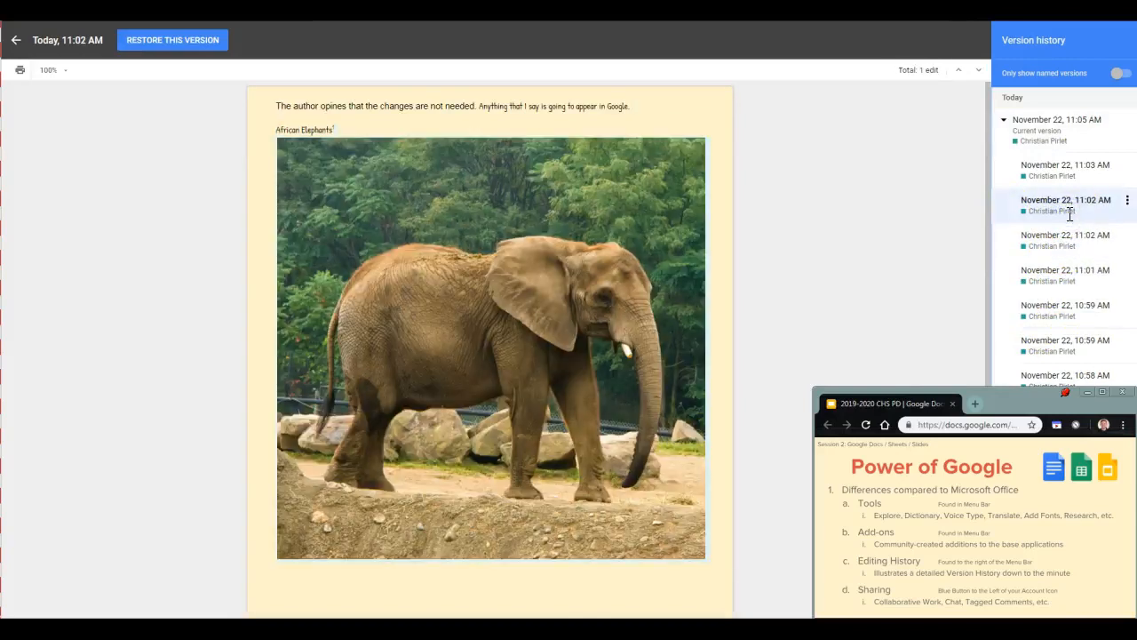
double_click(1078, 204)
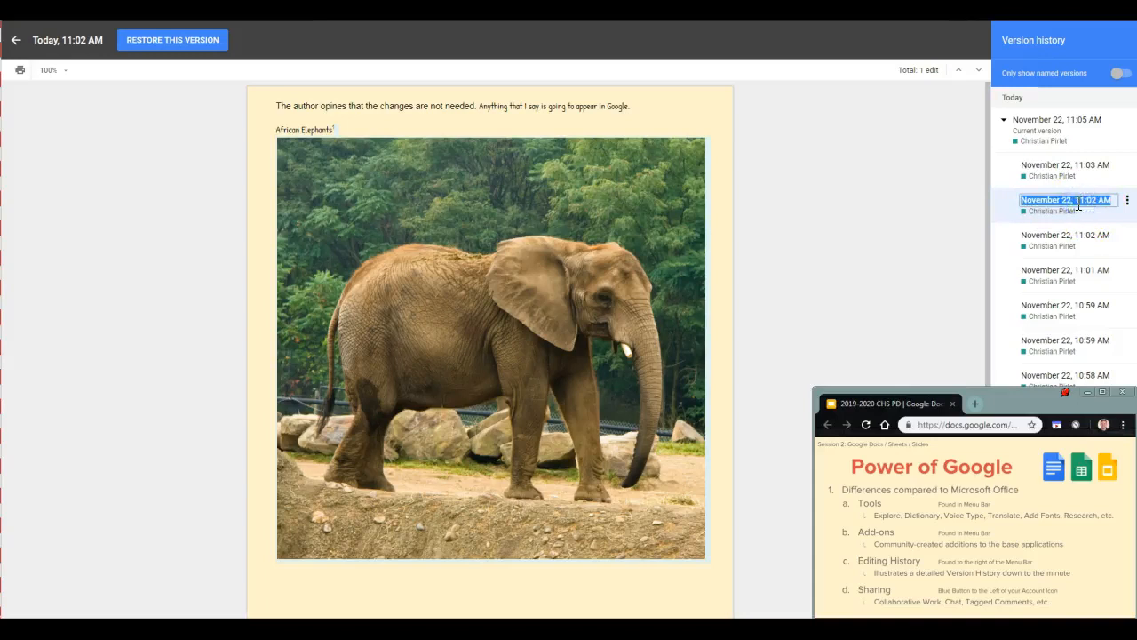
type("E")
type("Picture Ad")
type("ded")
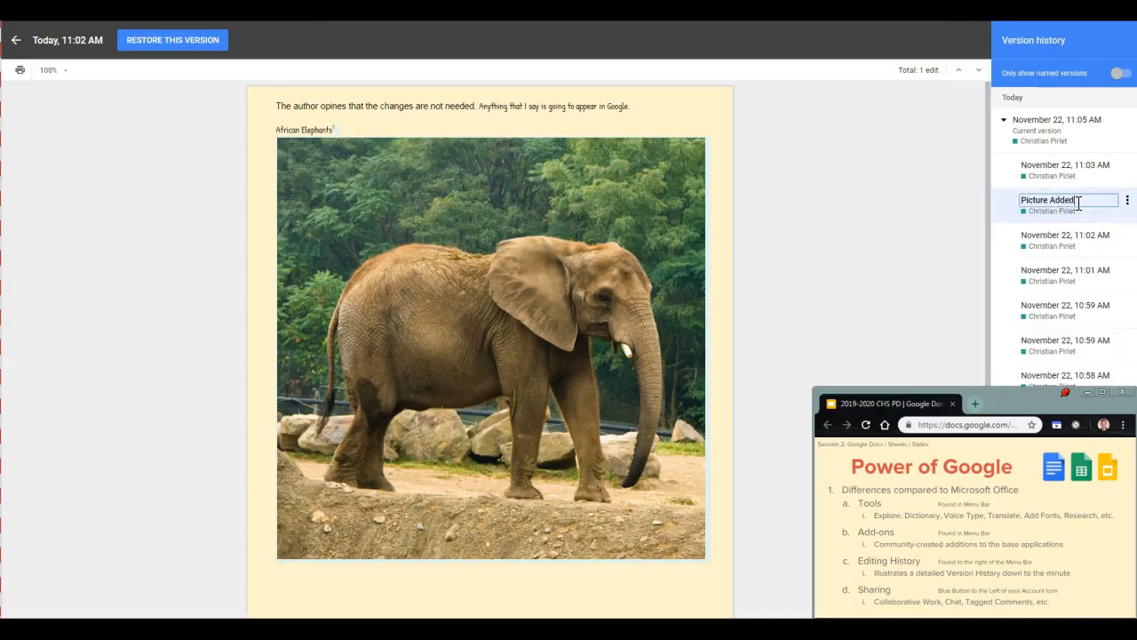
key("Return")
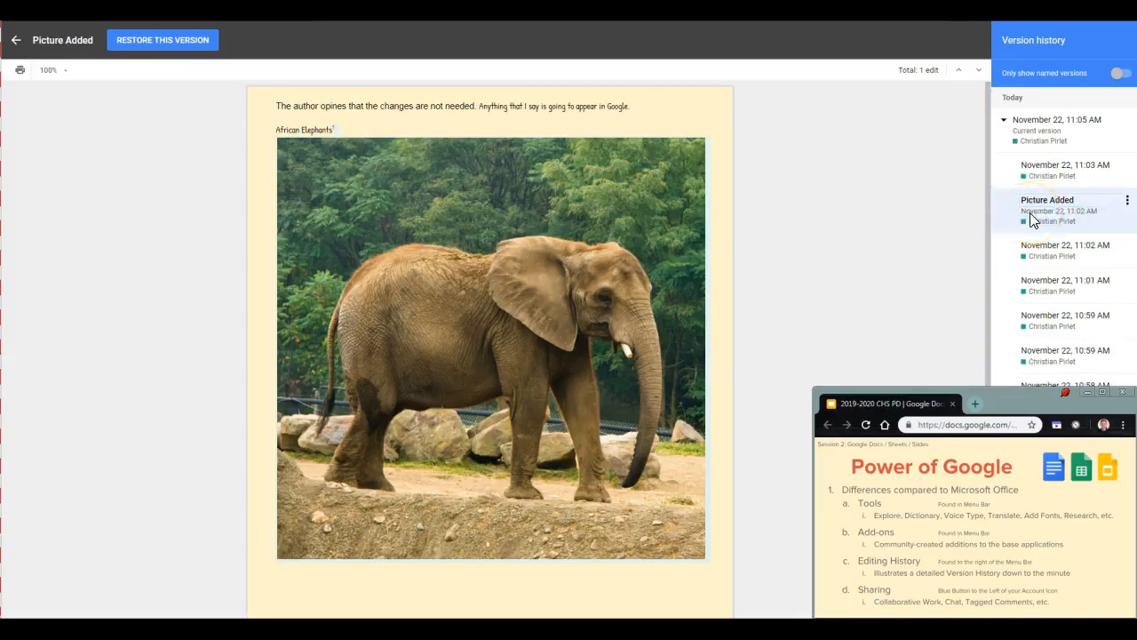
left_click(1080, 218)
left_click_drag(274, 104, 481, 107)
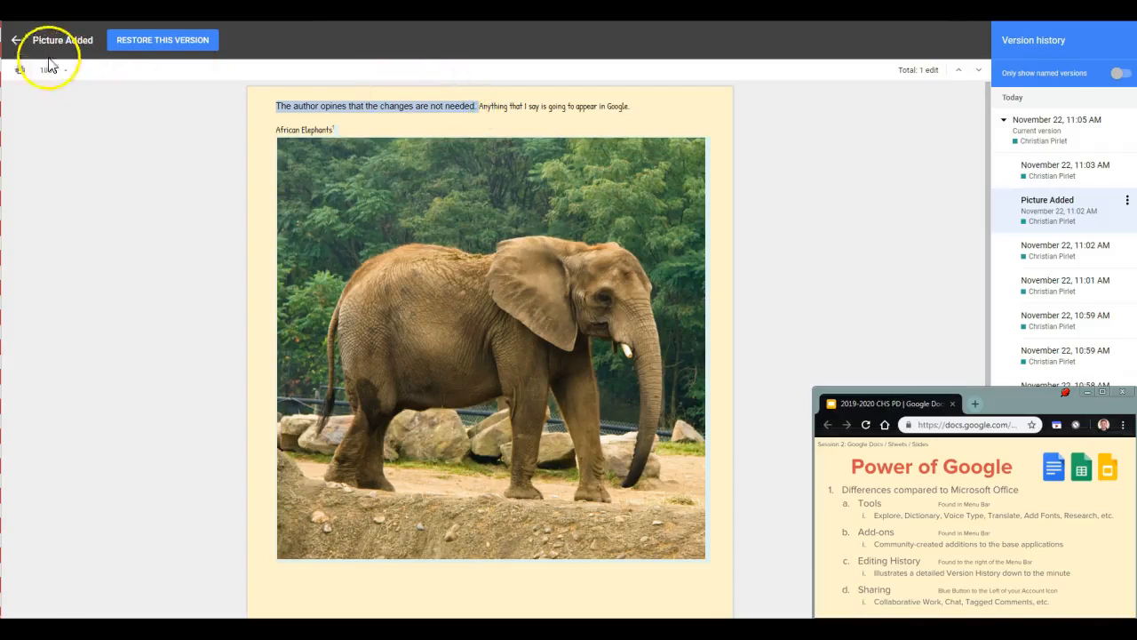
left_click(16, 44)
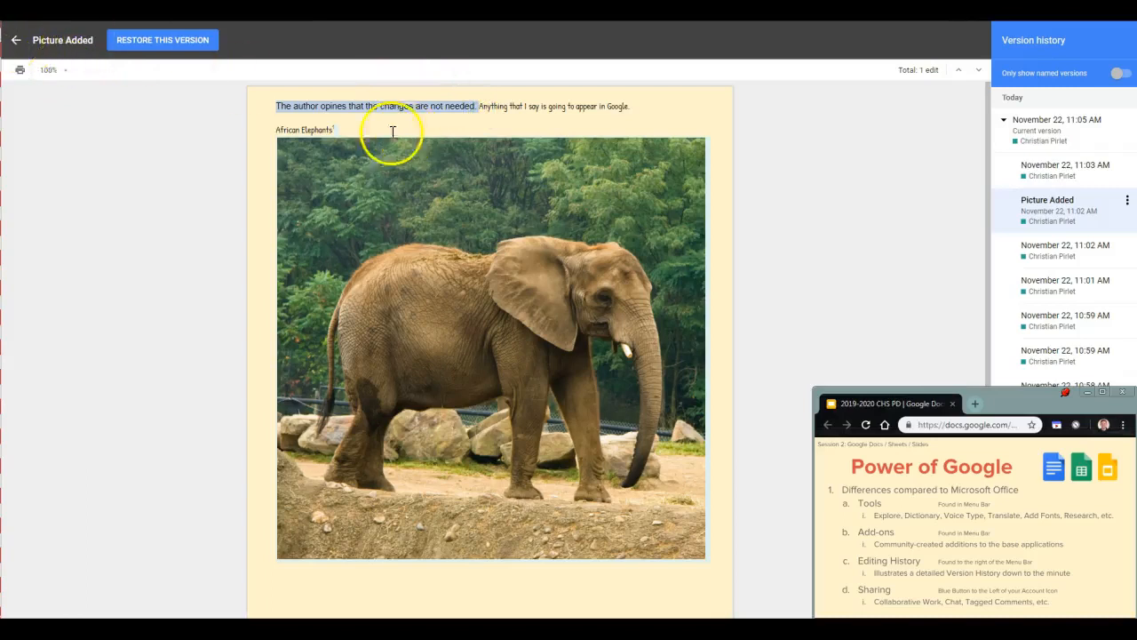
scroll(433, 172, "down", 1)
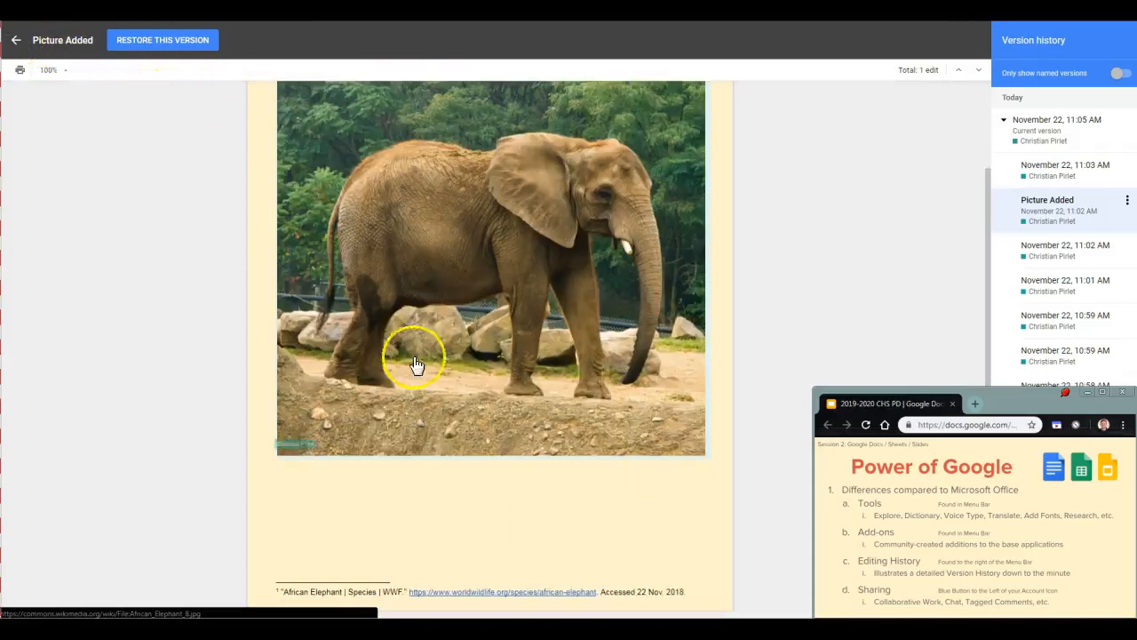
scroll(409, 409, "up", 1)
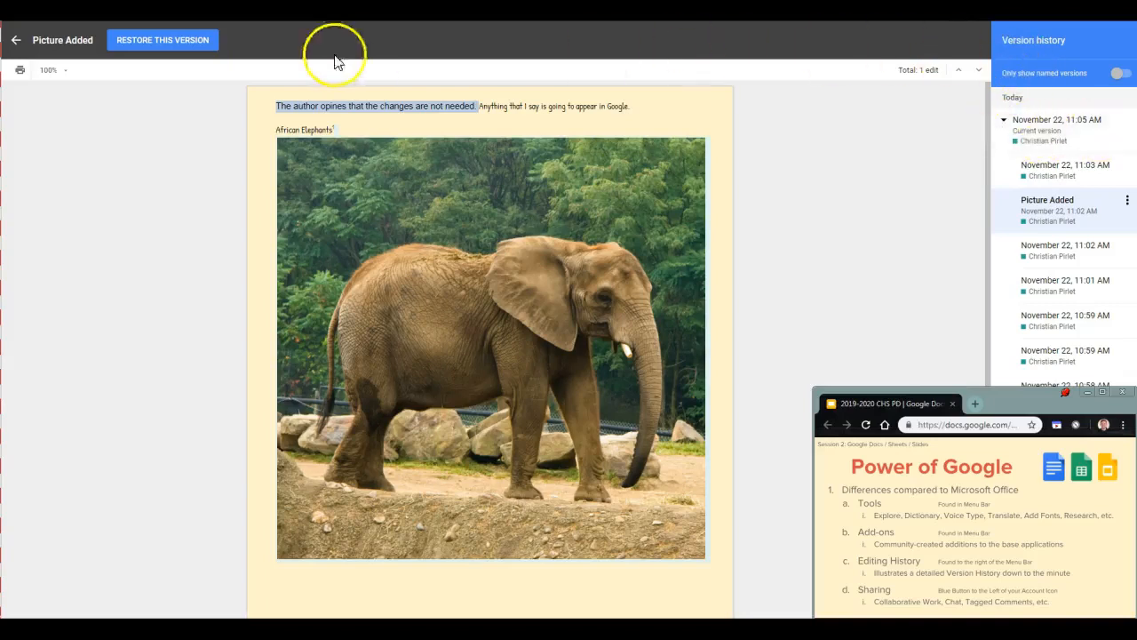
left_click(15, 39)
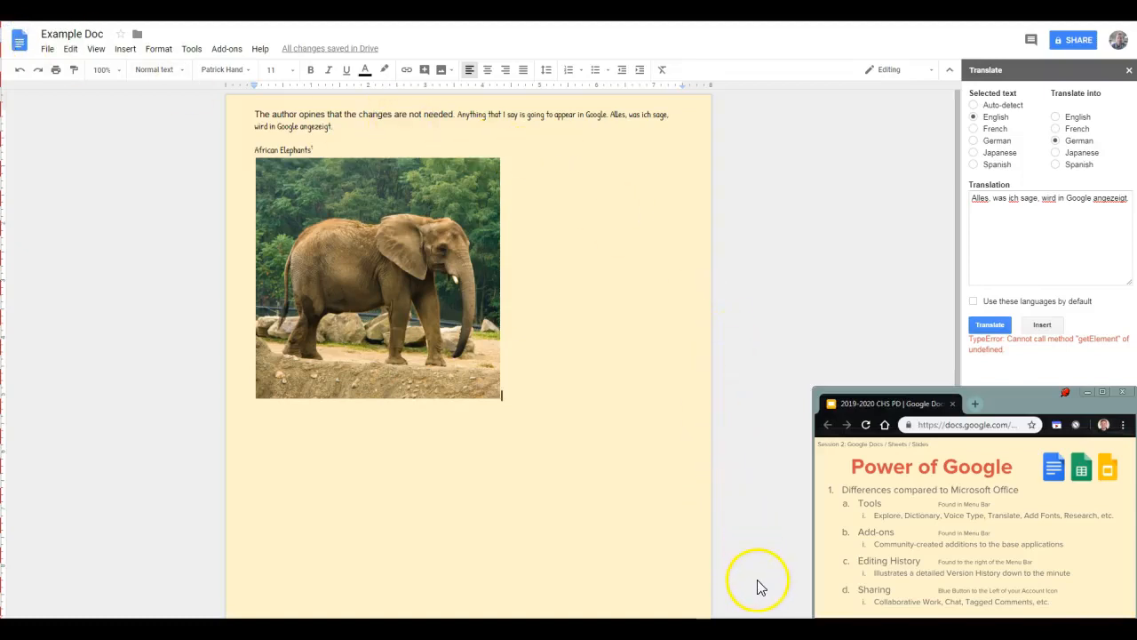
Close the Translate and Explore panels and share Example Doc with the suggested collaborator's address.
left_click(1128, 73)
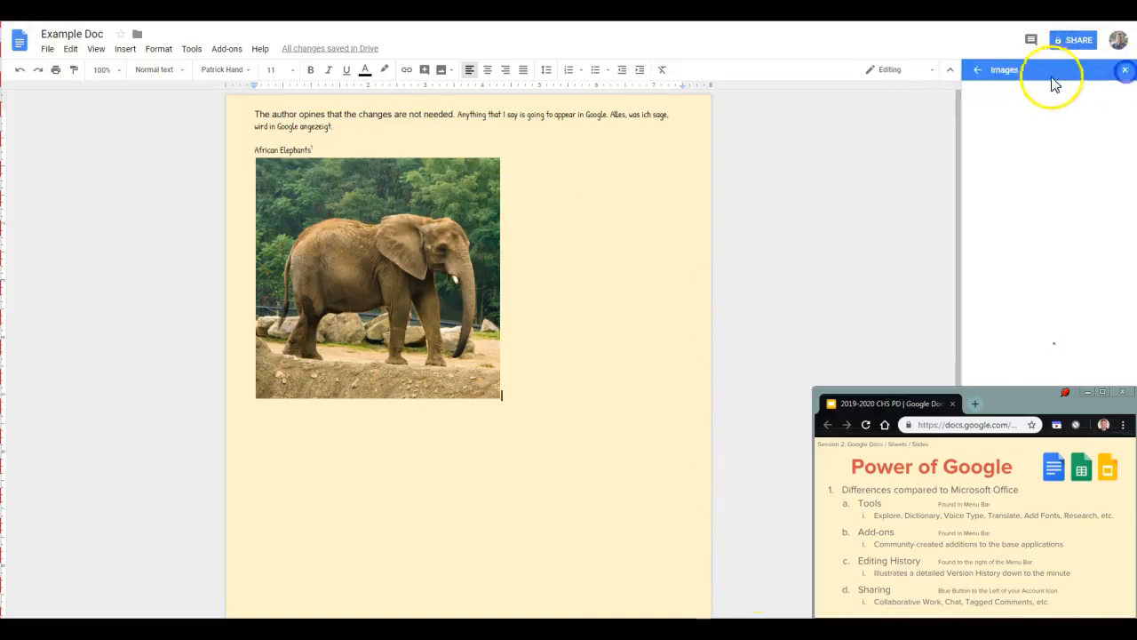
left_click(1125, 71)
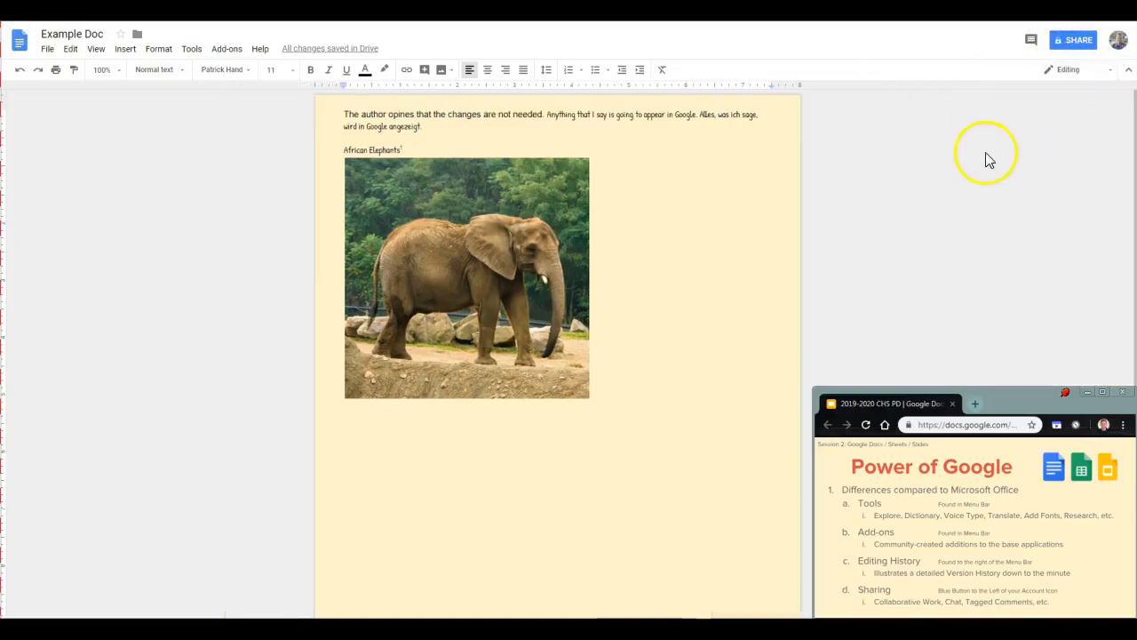
left_click(1073, 40)
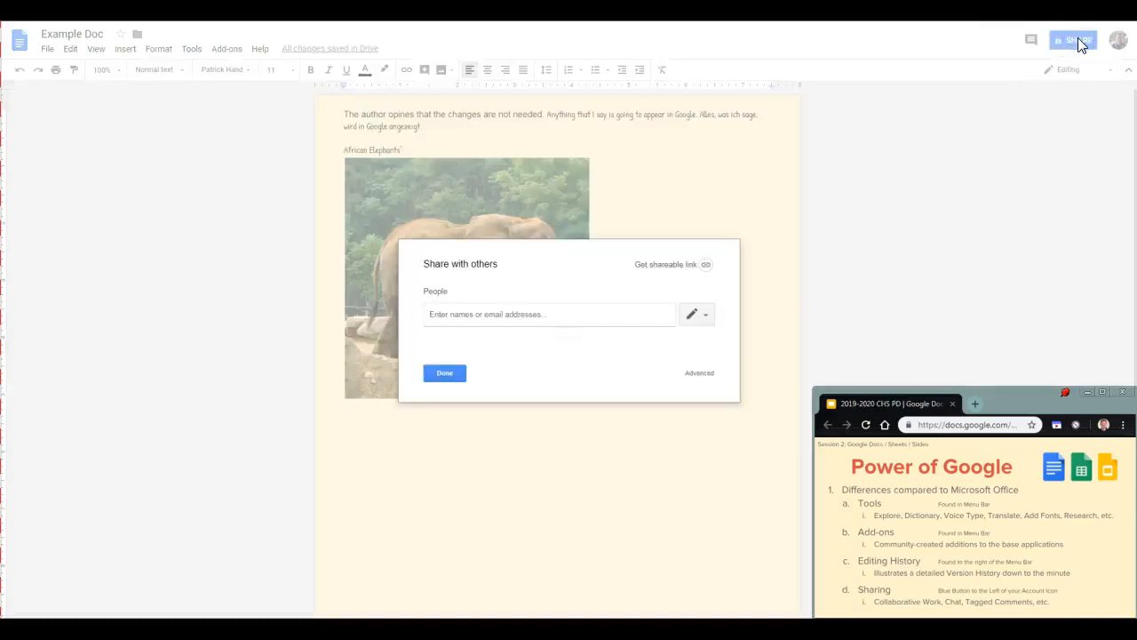
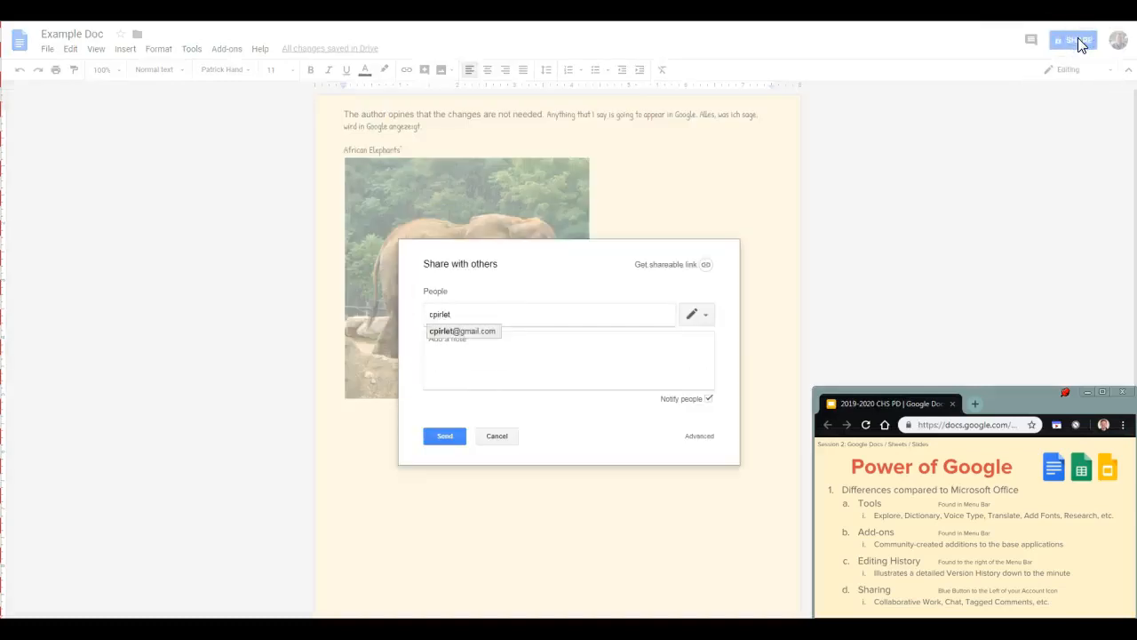
left_click(476, 331)
left_click(450, 438)
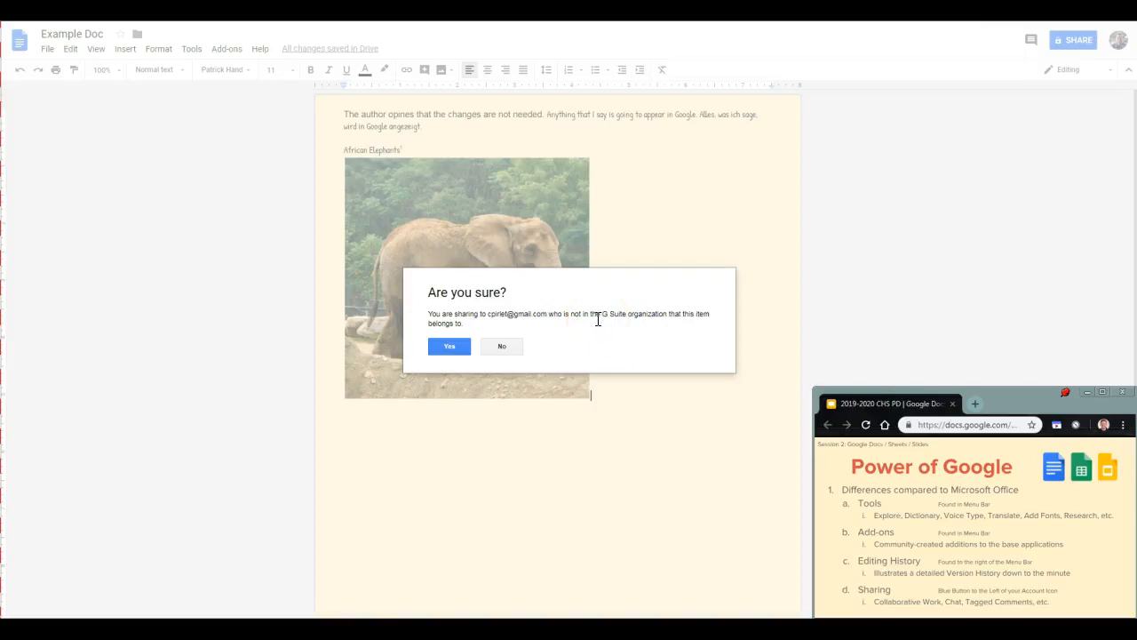
left_click(460, 345)
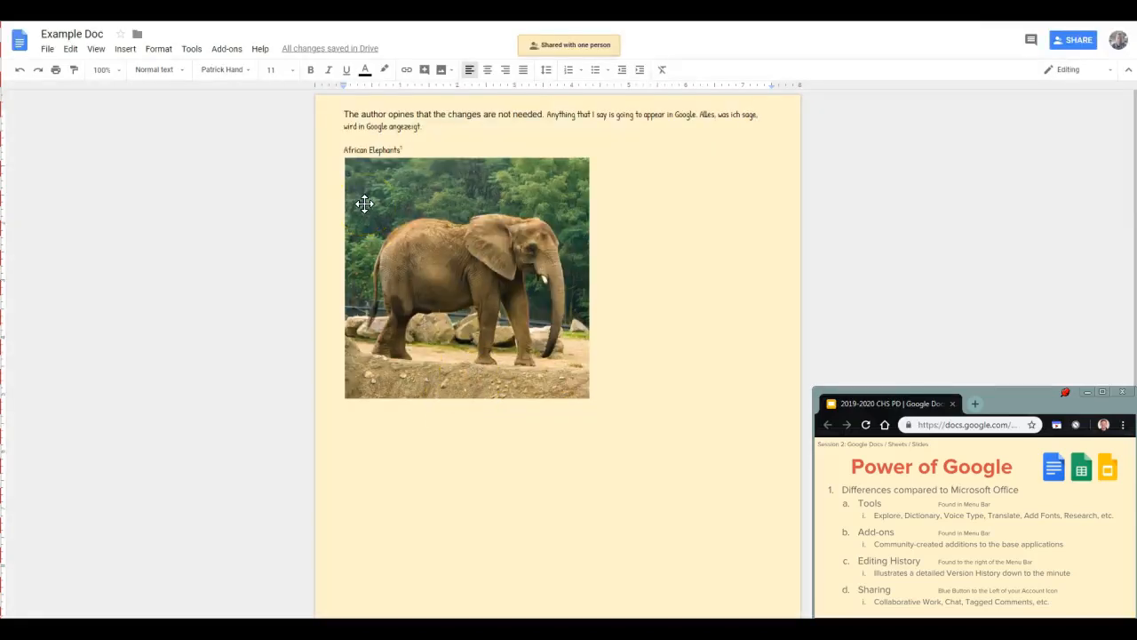
left_click(432, 200)
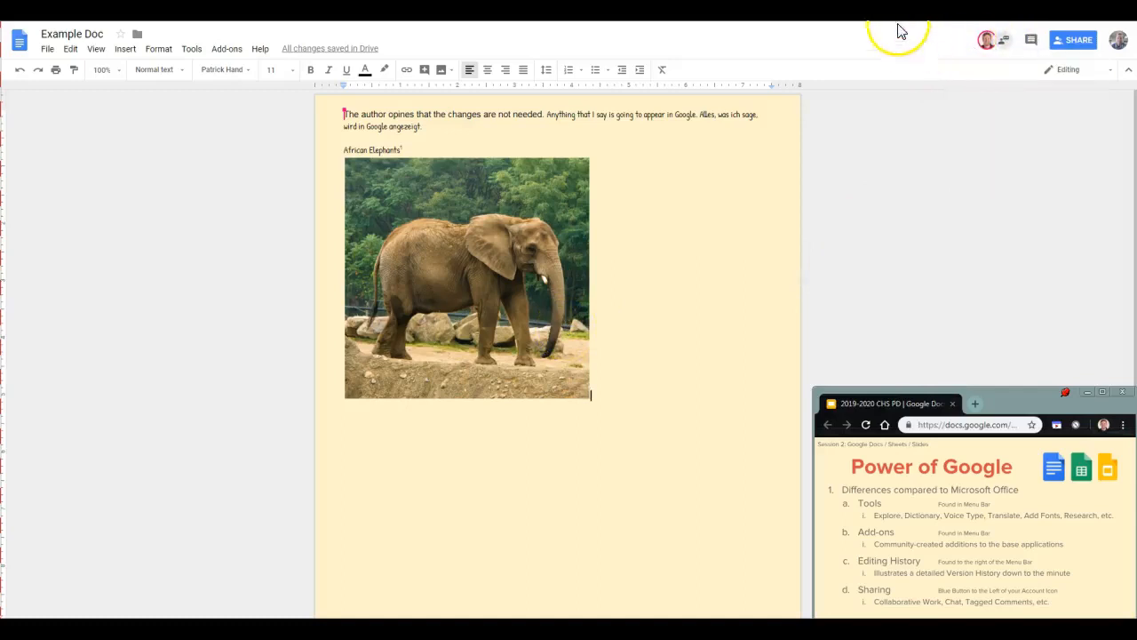
In the collaborator's view, jump to their position and select most of the first sentence.
key("alt+Tab")
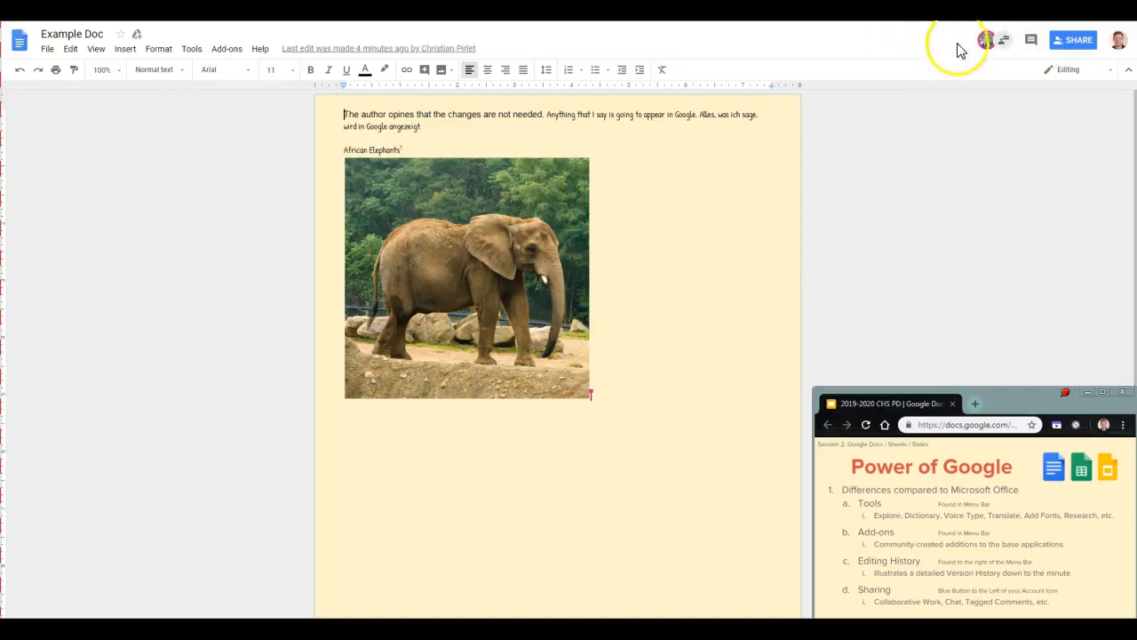
left_click(989, 49)
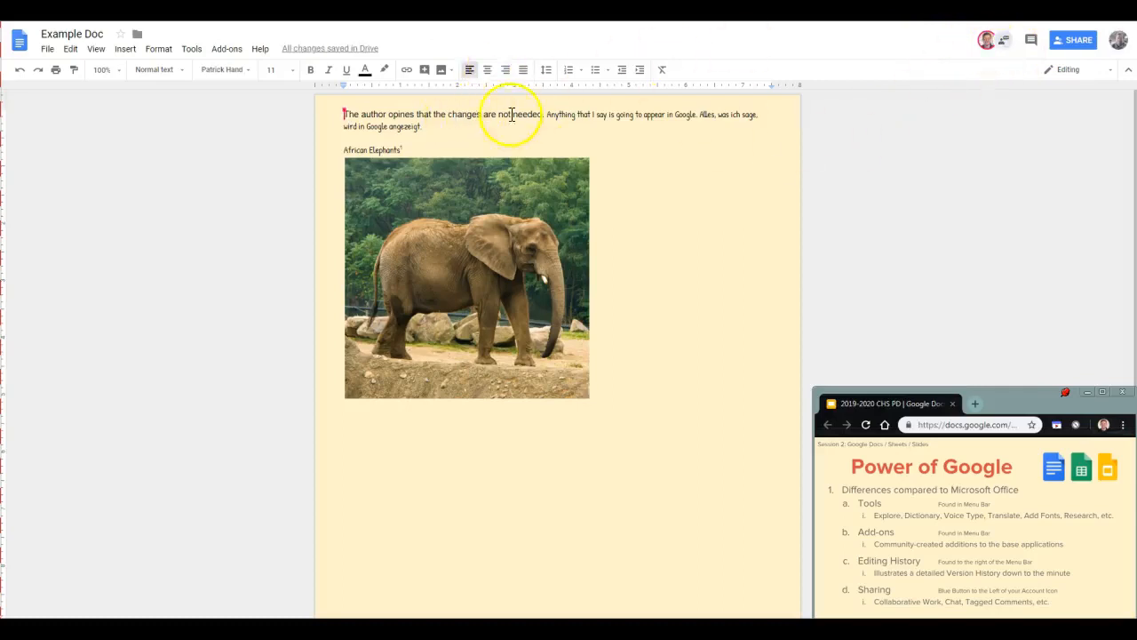
mouse_move(340, 113)
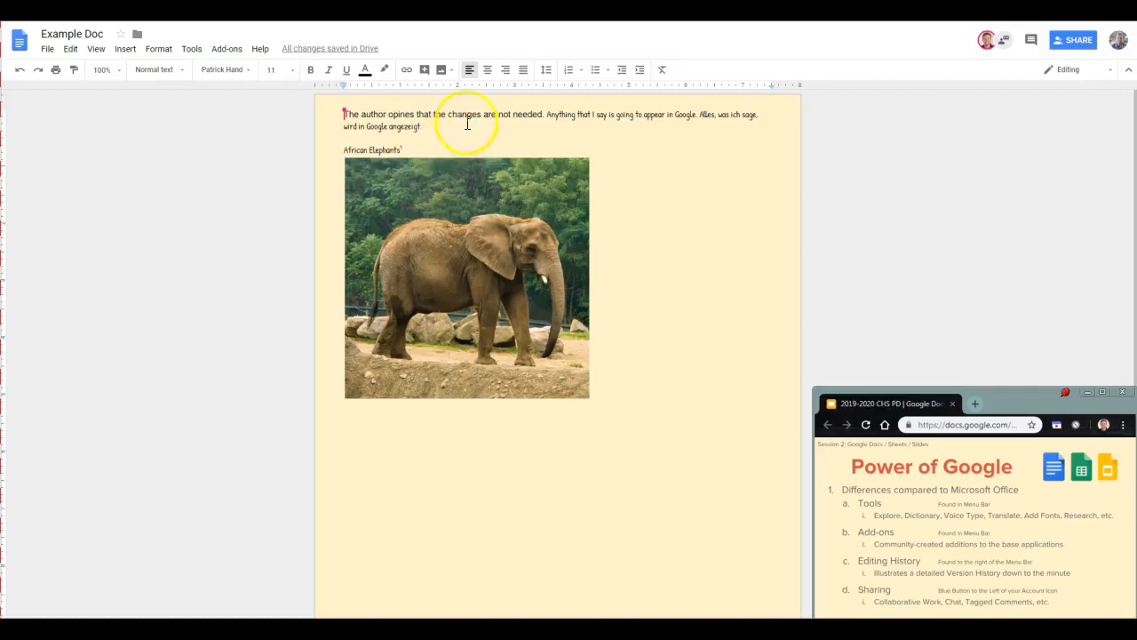
left_click_drag(361, 116, 562, 115)
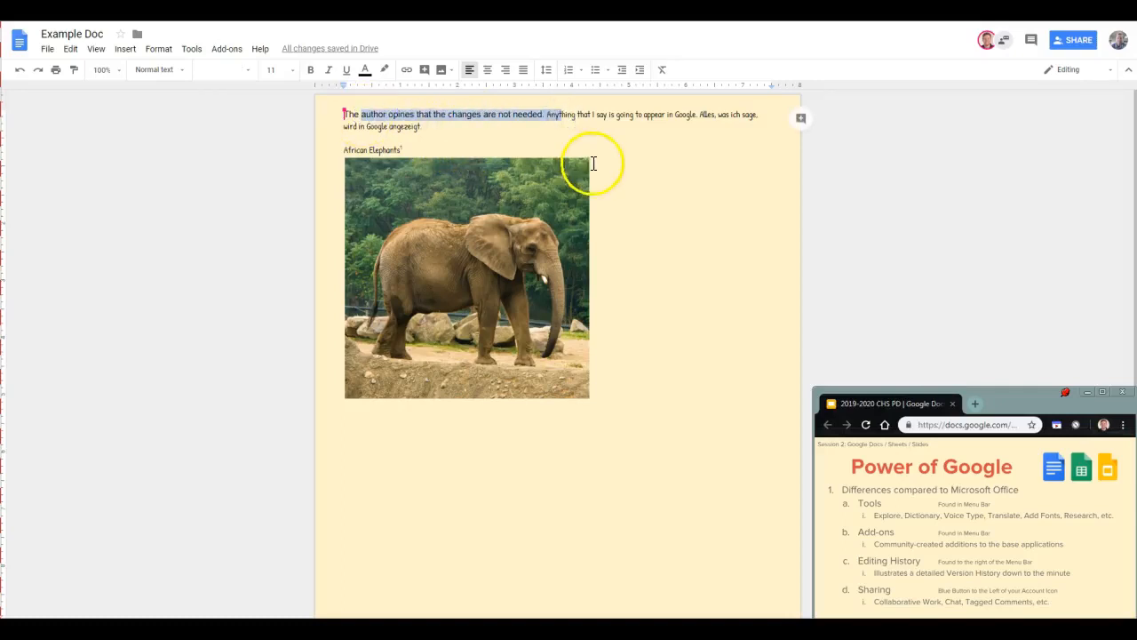
Back in the owner's view, place the cursor in the first line and show the document chat.
left_click(693, 11)
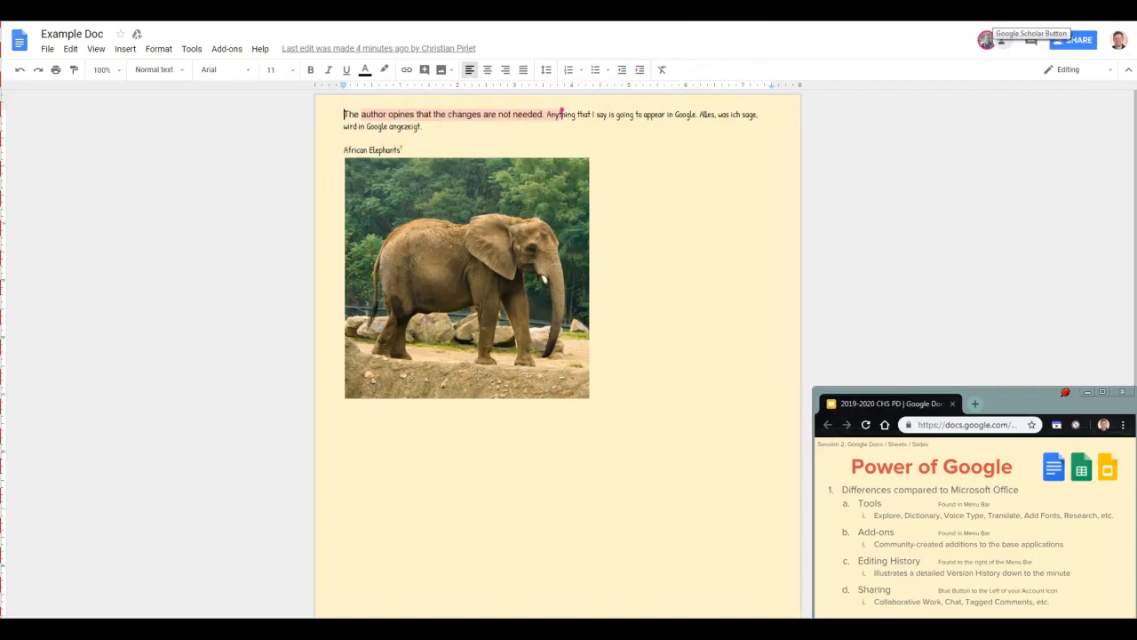
left_click(594, 116)
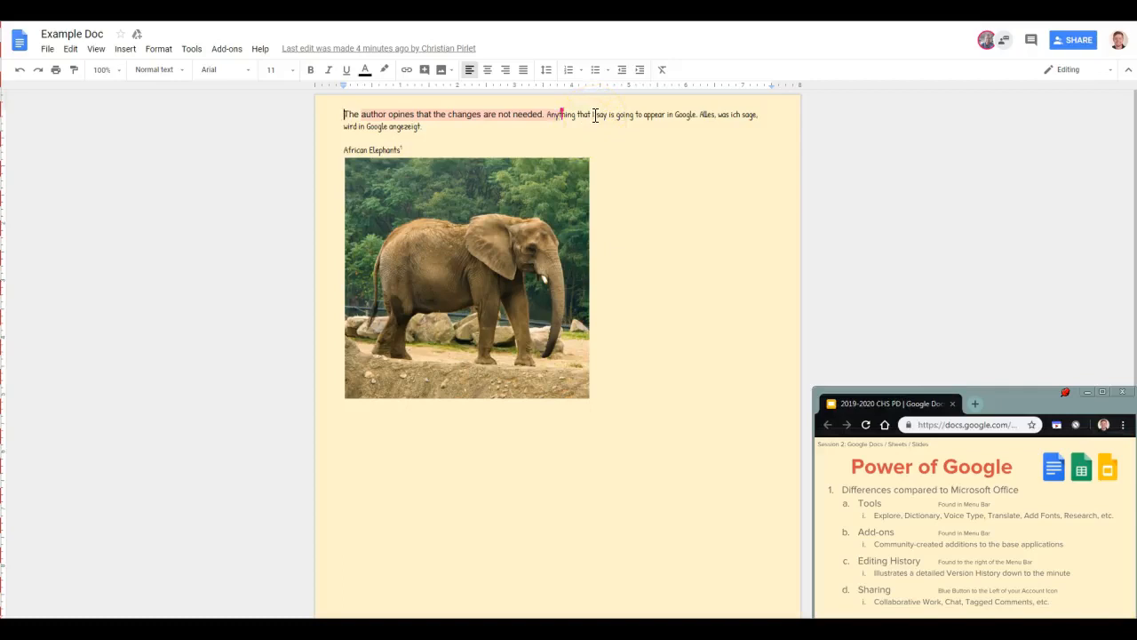
mouse_move(562, 114)
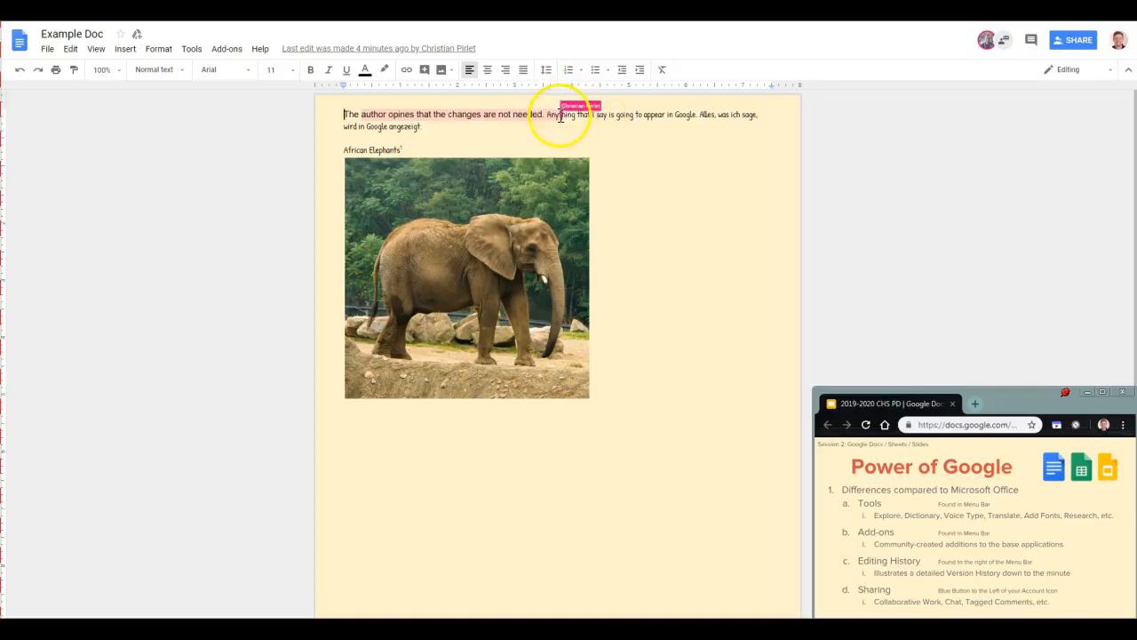
left_click(1005, 42)
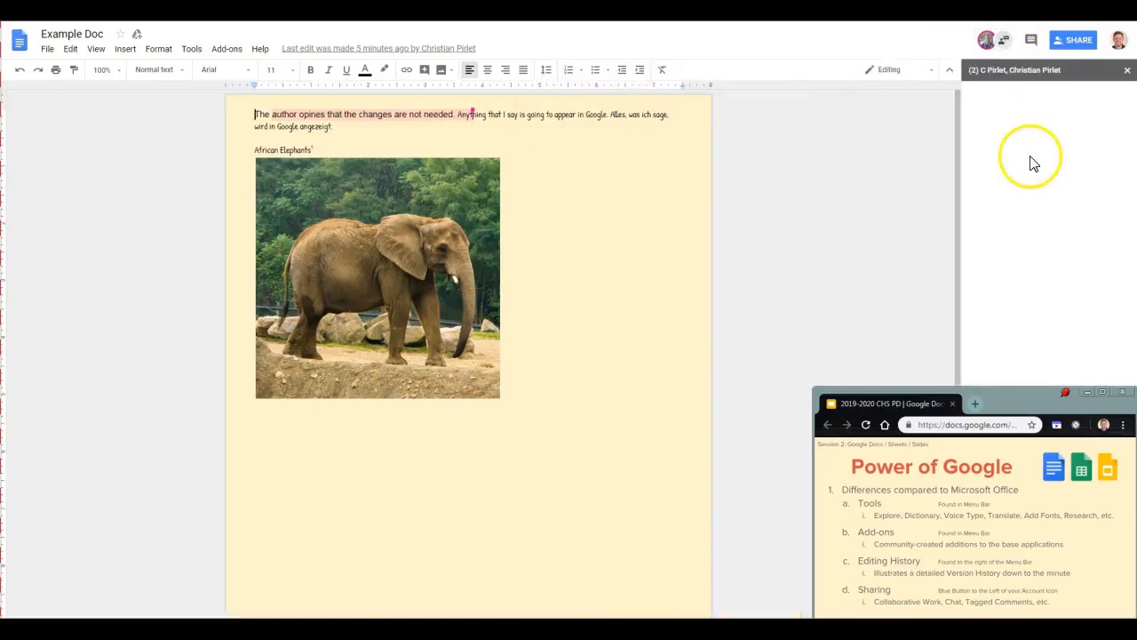
Type a chat message asking the collaborator to look over the citation and confirm it is correct.
left_click_drag(1009, 396, 814, 385)
left_click(990, 578)
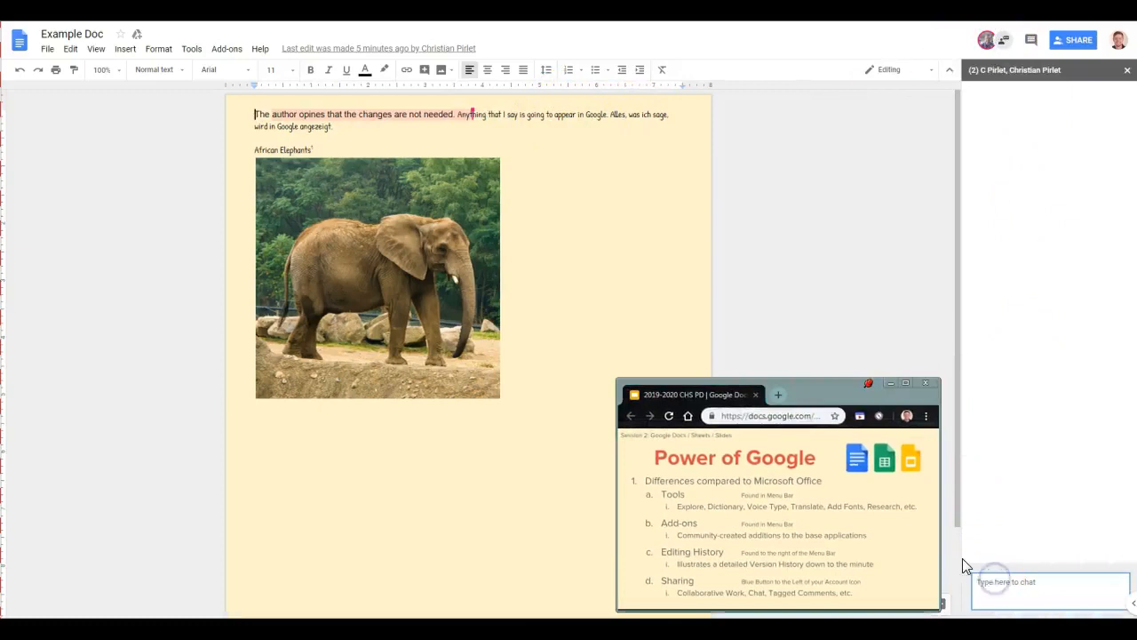
type("h")
key("BackSpace")
type("hey can you ")
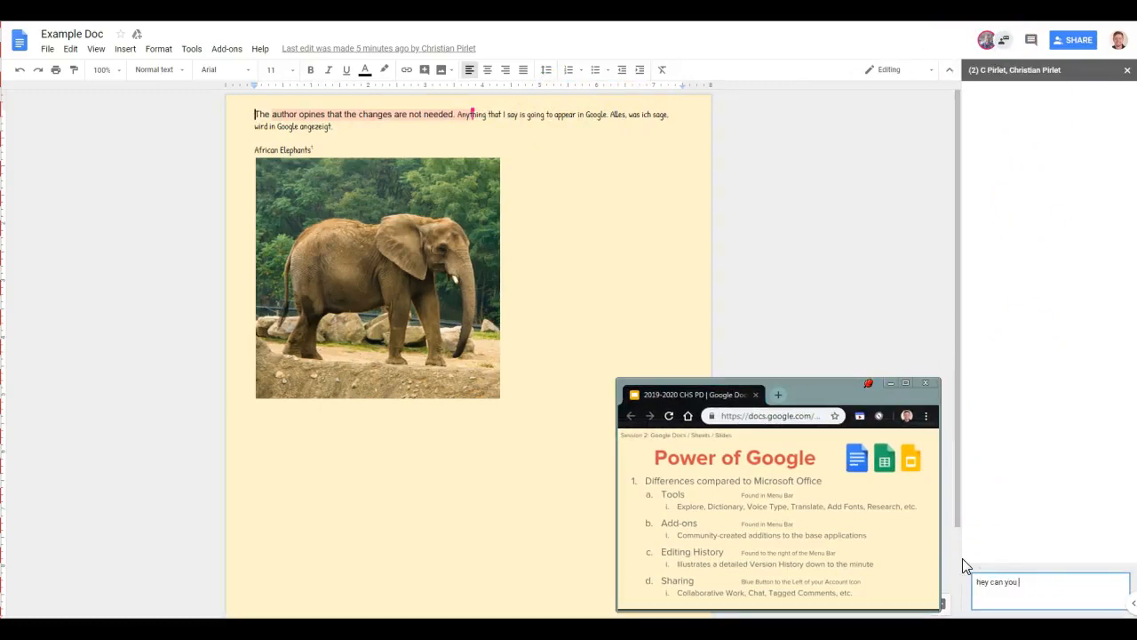
type("look over the citation ? I want to make sure it wo")
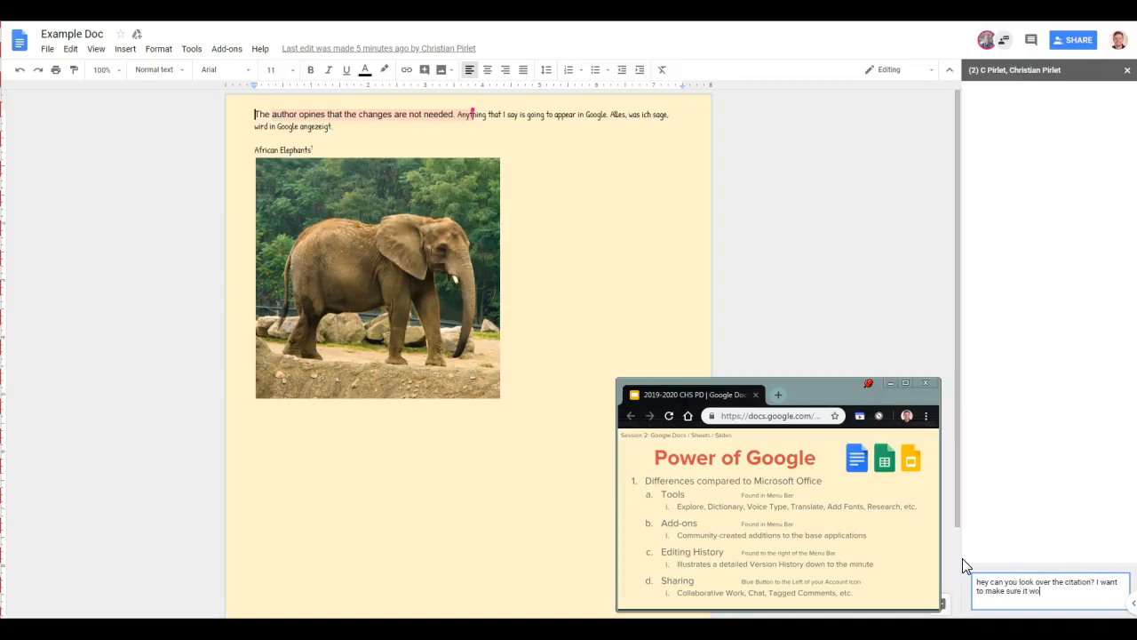
key("BackSpace")
key("BackSpace")
key("BackSpace")
type("is correcrt.")
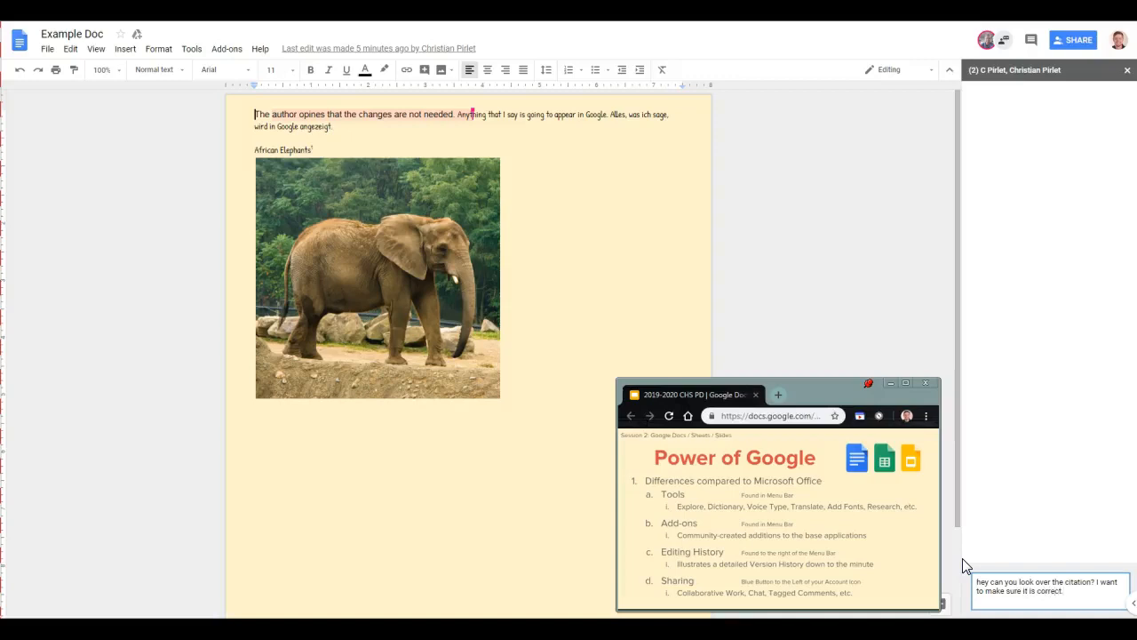